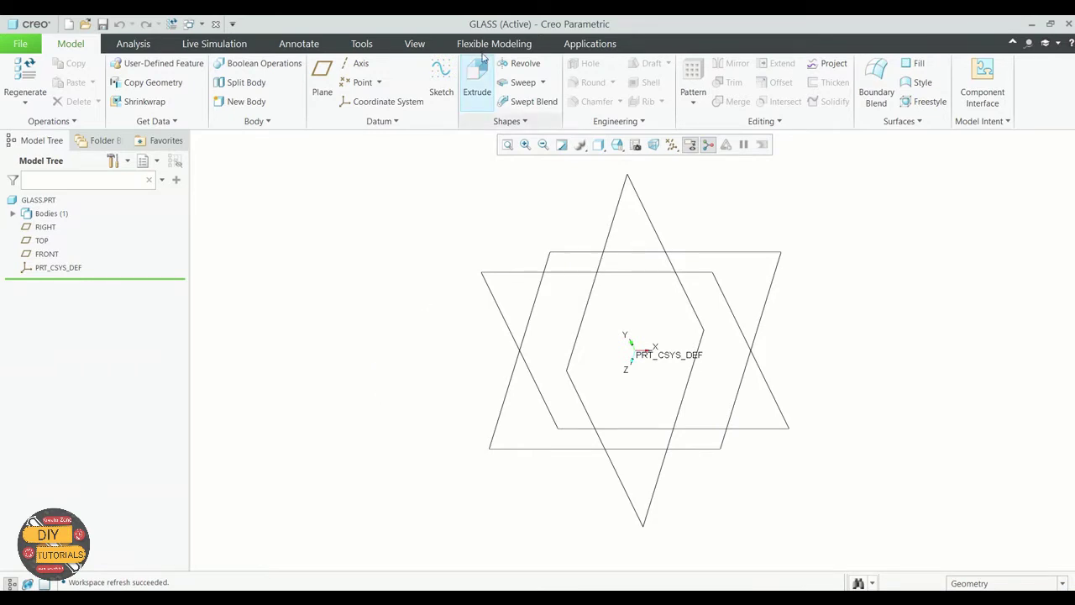
Start a new sketch on the RIGHT datum plane and enter 2D sketch mode
left_click(443, 78)
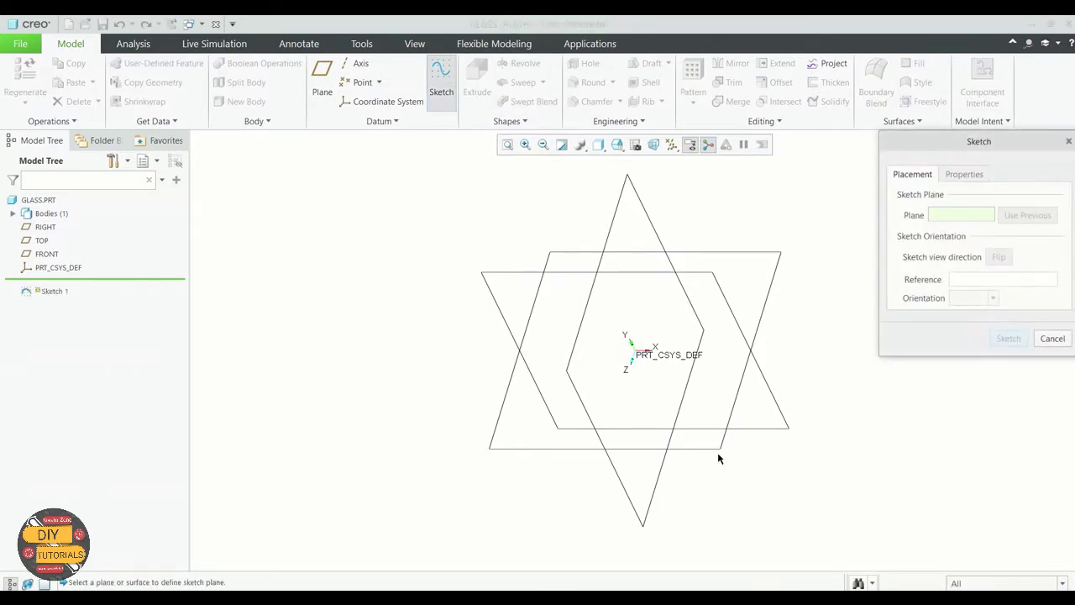
left_click(667, 445)
left_click(1008, 339)
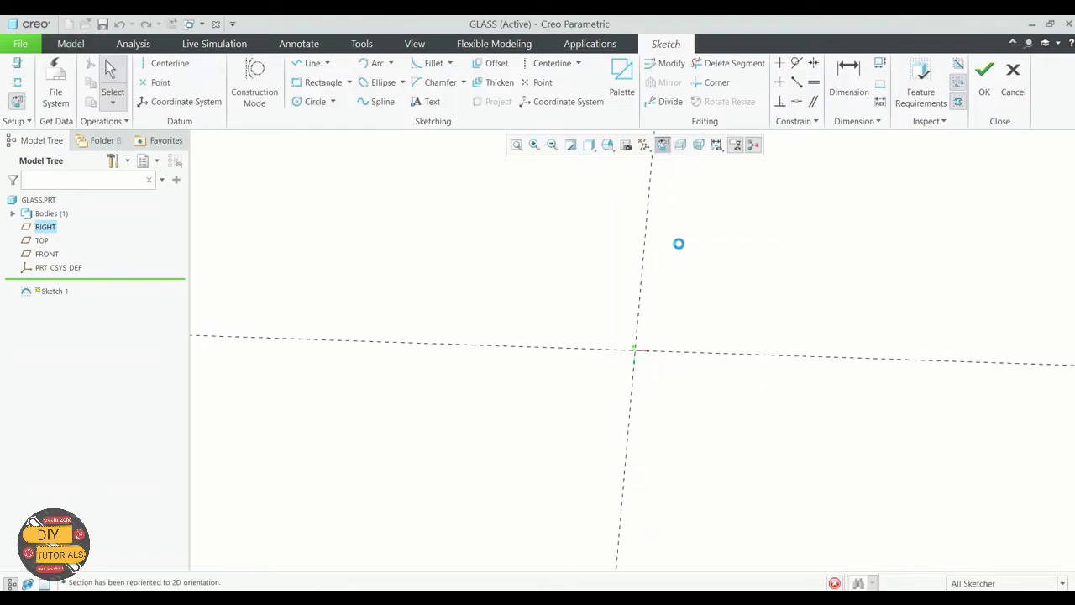
Draw a circle centred on the sketch origin and set its diameter to 1.53
left_click(307, 102)
left_click(635, 349)
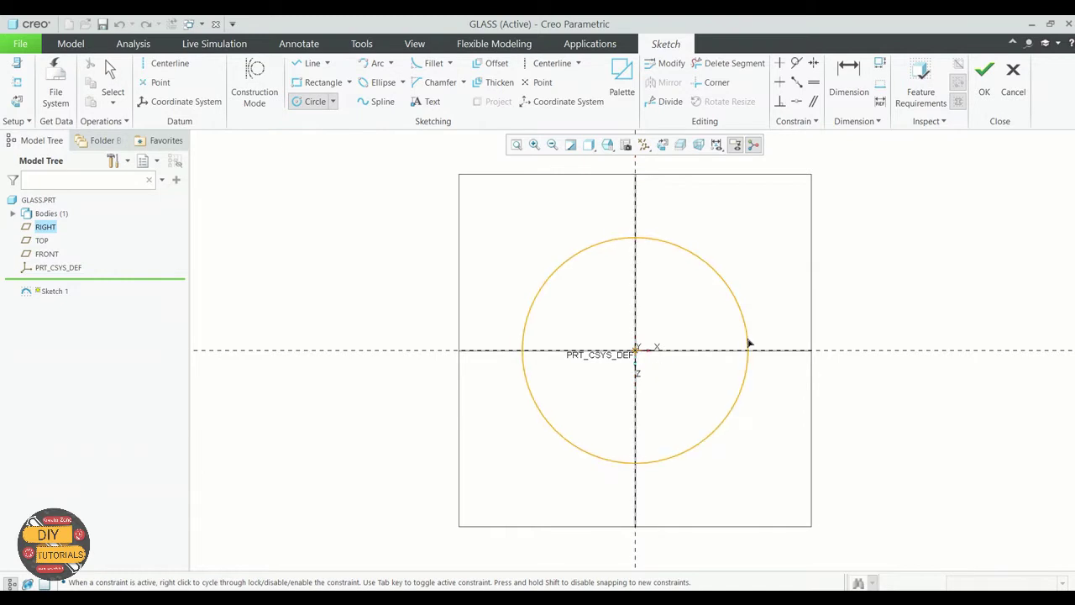
left_click(756, 337)
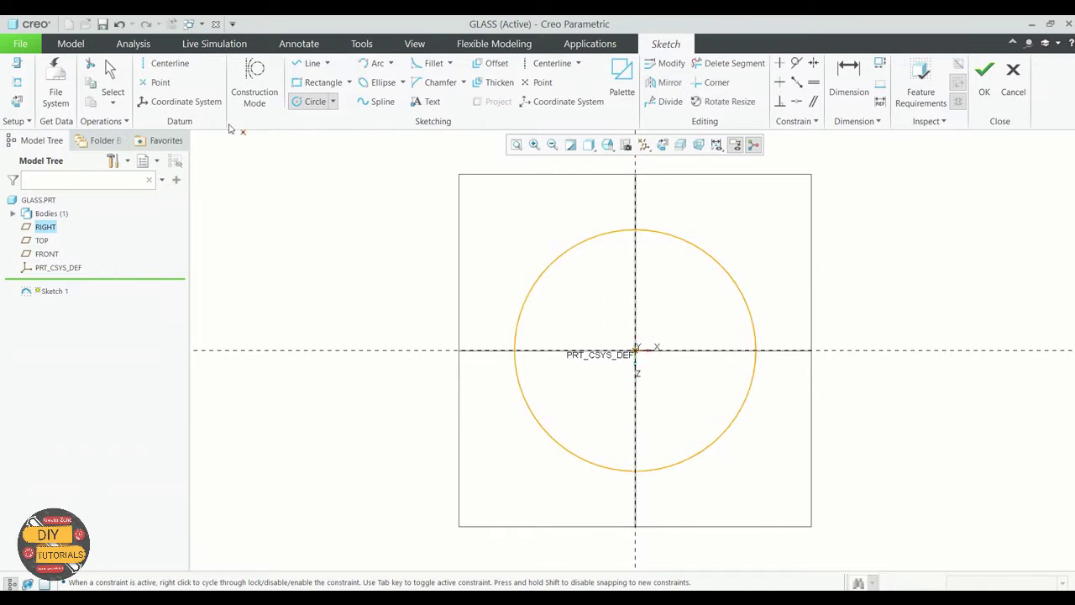
left_click(110, 71)
left_click(519, 298)
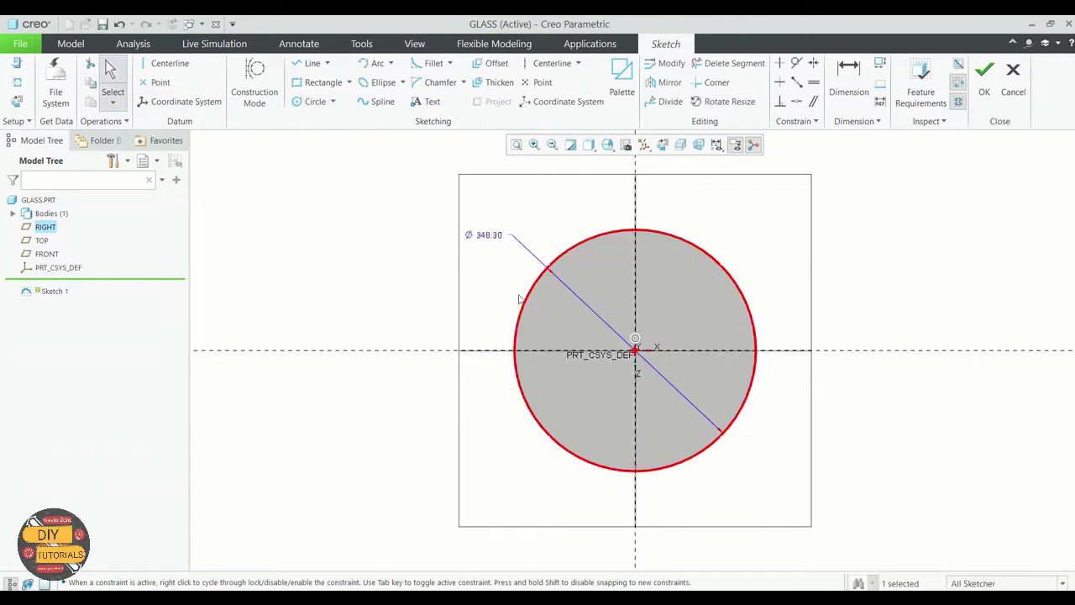
double_click(494, 239)
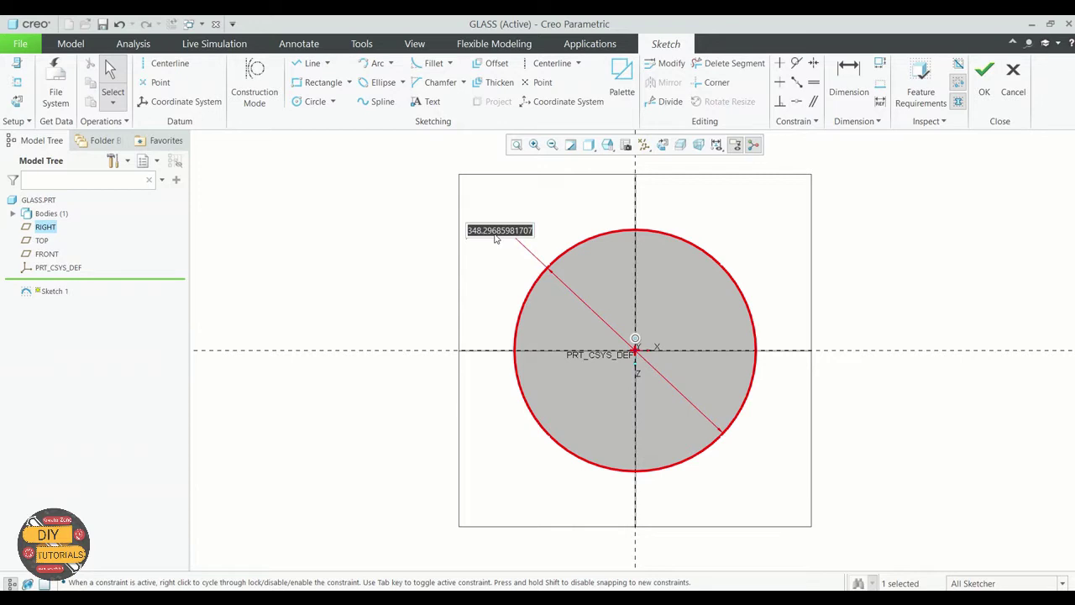
type("1.5306")
key("Return")
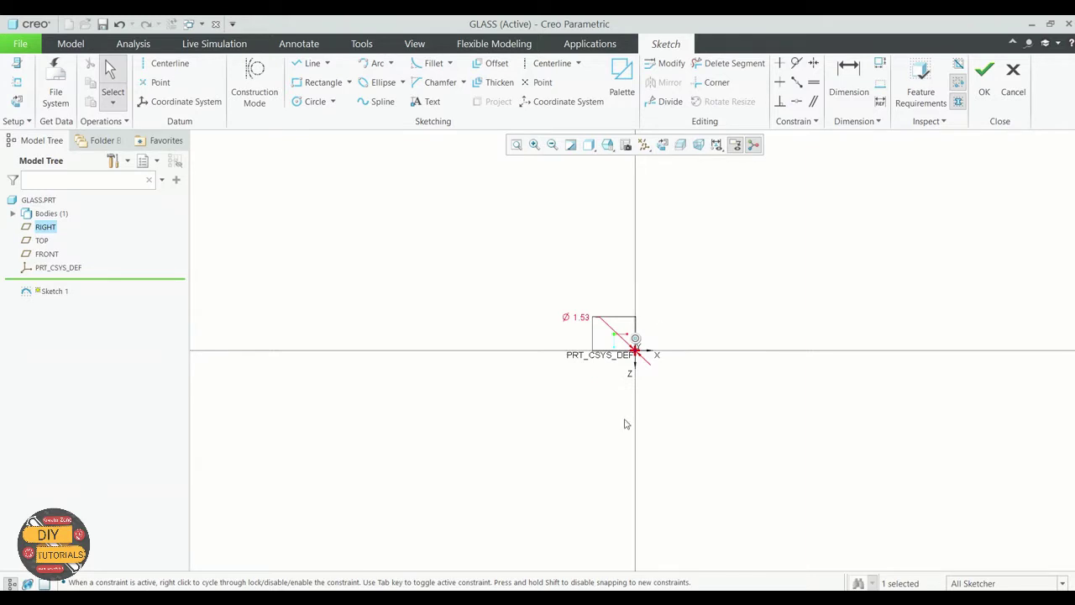
Refit the view and reposition the 1.53 diameter dimension near the origin
left_click(516, 145)
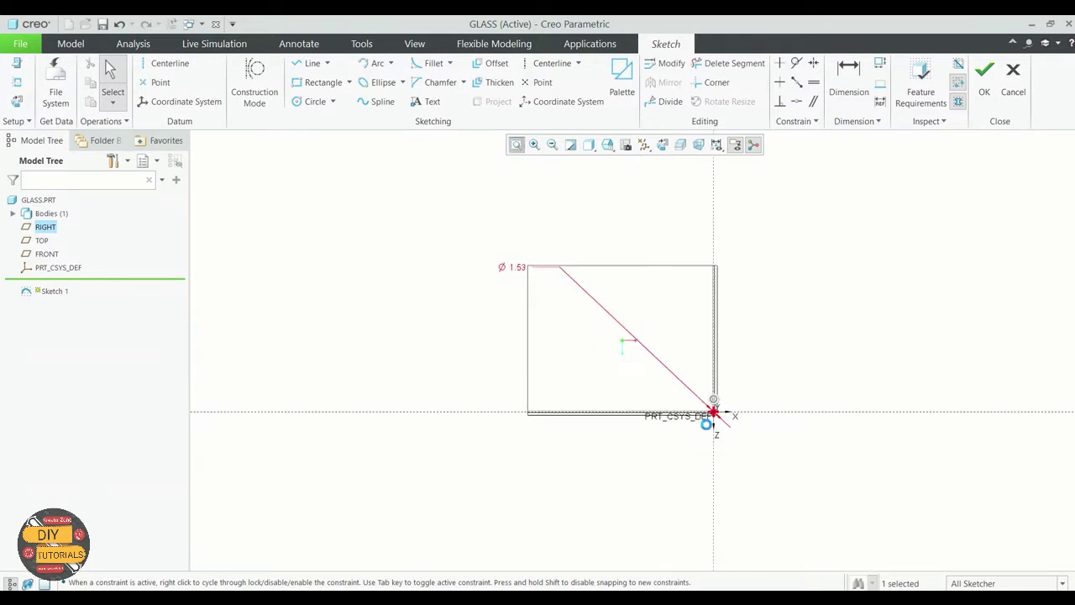
scroll(705, 412, "up", 2)
scroll(689, 412, "down", 2)
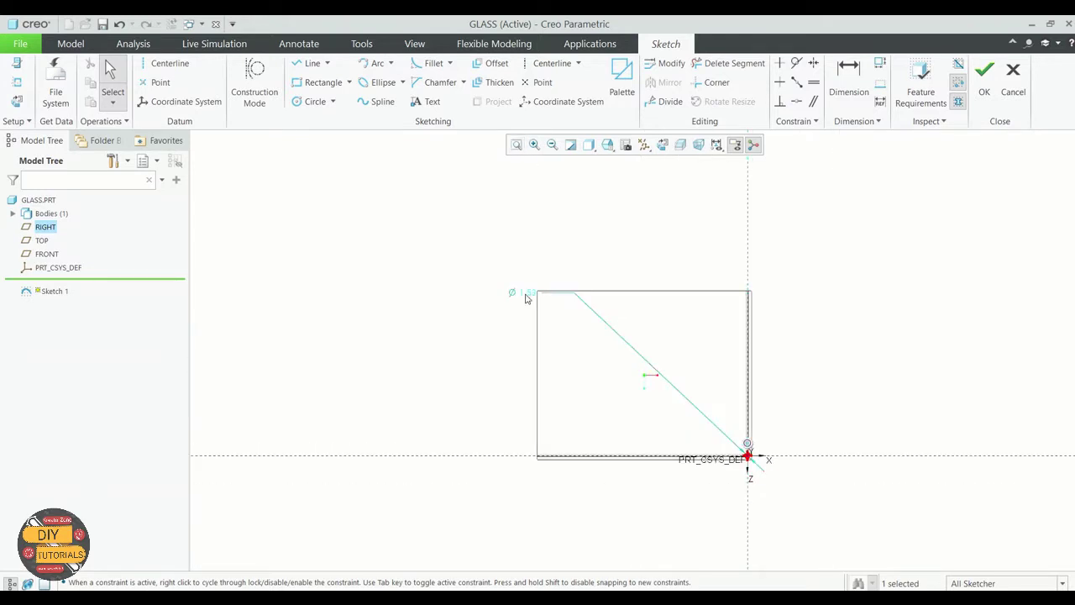
left_click_drag(530, 301, 688, 413)
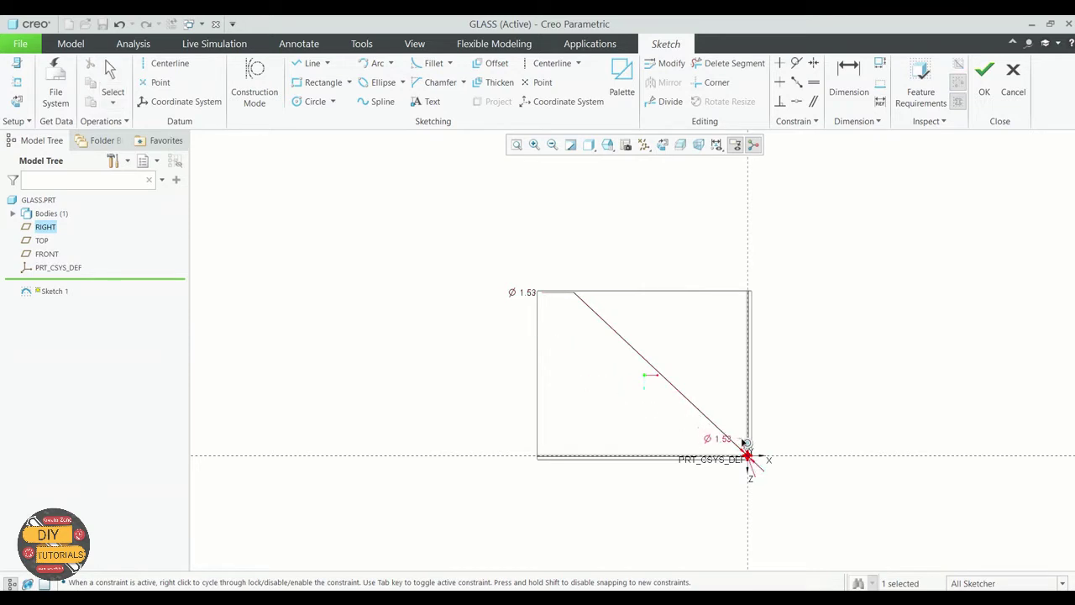
middle_click(730, 441)
scroll(752, 457, "up", 2)
scroll(739, 457, "up", 3)
scroll(728, 458, "up", 3)
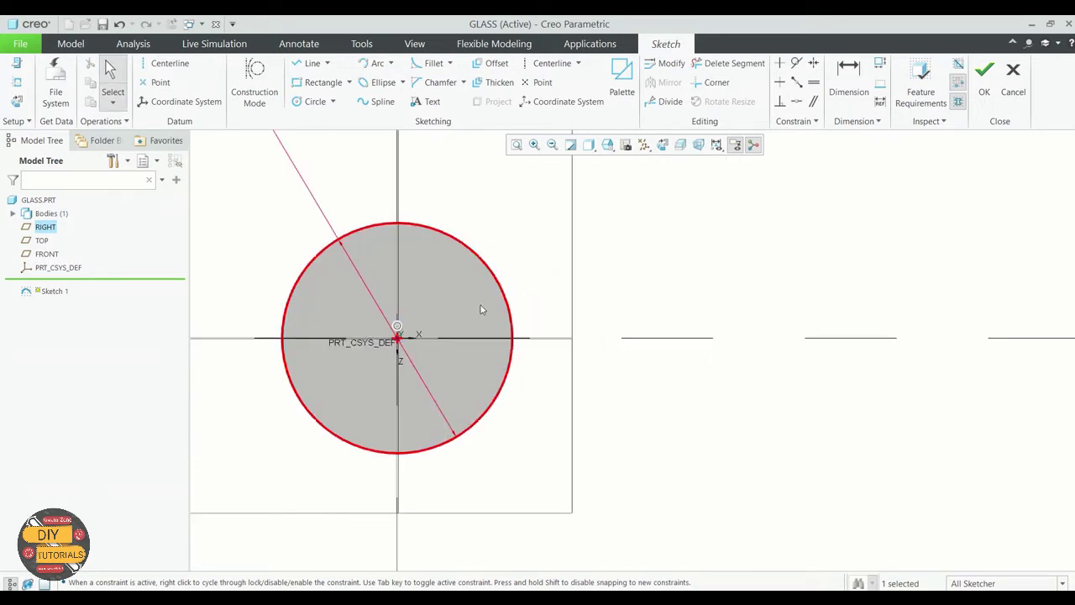
Convert the 1.53 circle into construction geometry
left_click(498, 281)
right_click(497, 282)
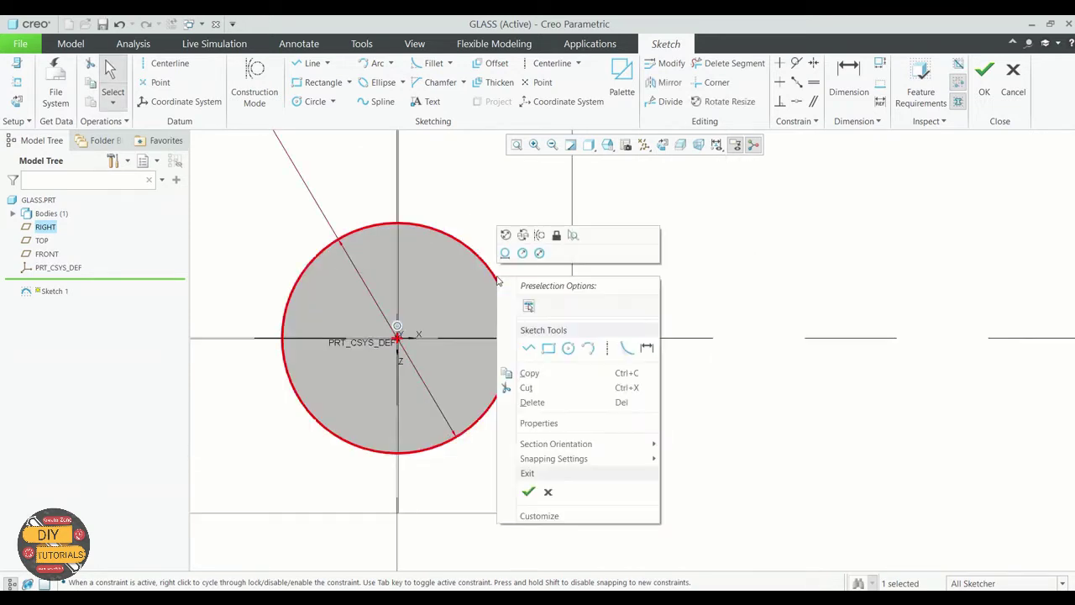
left_click(522, 252)
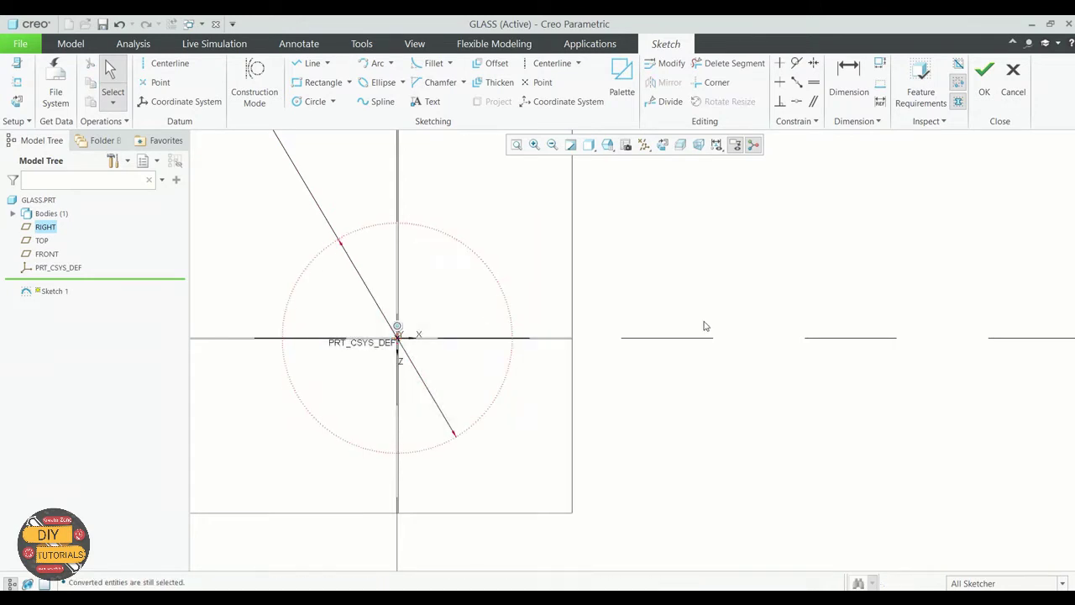
scroll(702, 324, "down", 2)
scroll(695, 380, "down", 2)
scroll(607, 355, "up", 2)
scroll(618, 369, "up", 2)
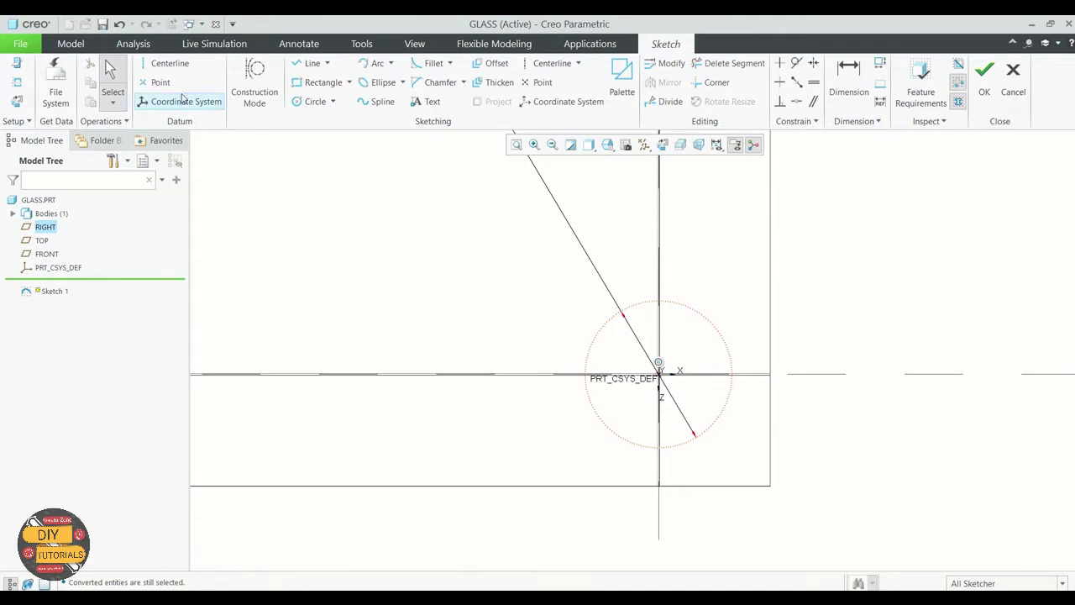
Draw a slanted centerline through the origin at 72° from the vertical axis
left_click(170, 63)
left_click(660, 373)
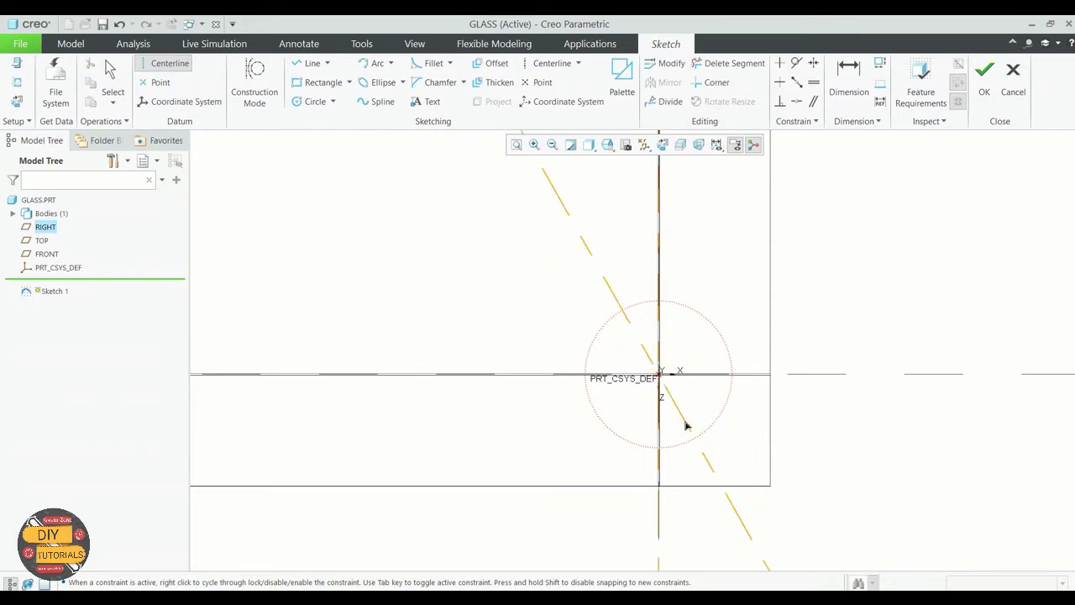
left_click(693, 432)
left_click(110, 77)
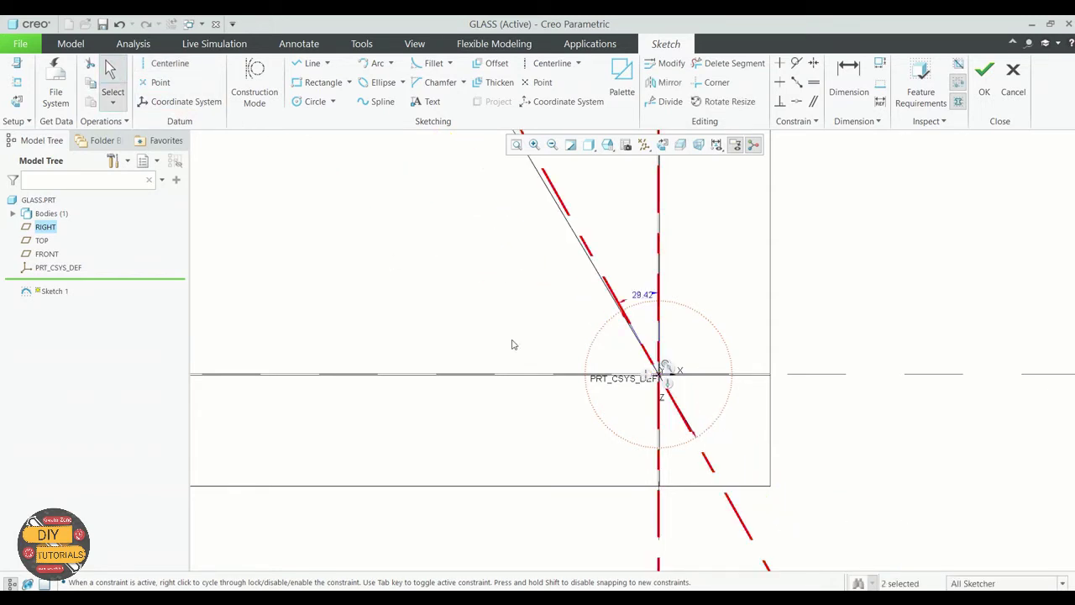
double_click(645, 297)
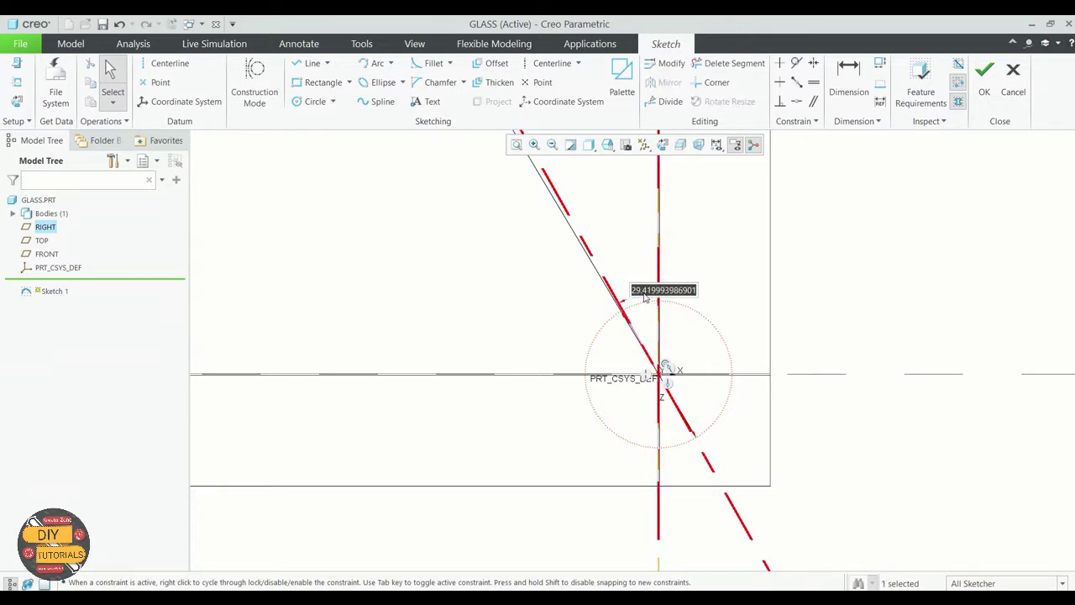
type("72")
key("Return")
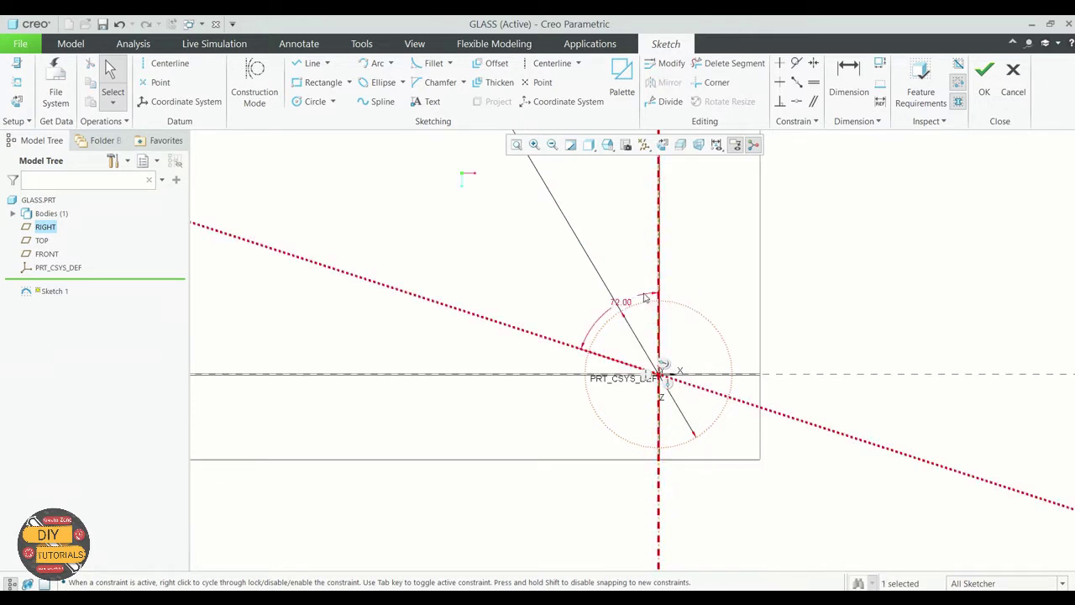
Add a second centerline through the origin at 72° on the opposite side
left_click(148, 67)
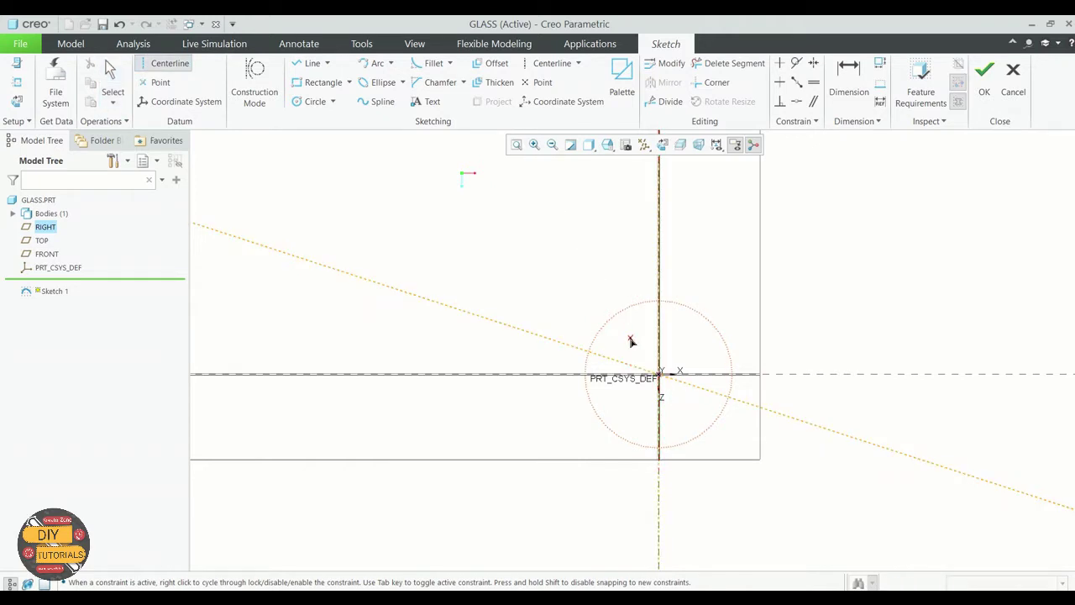
left_click(666, 380)
left_click(756, 345)
left_click(112, 74)
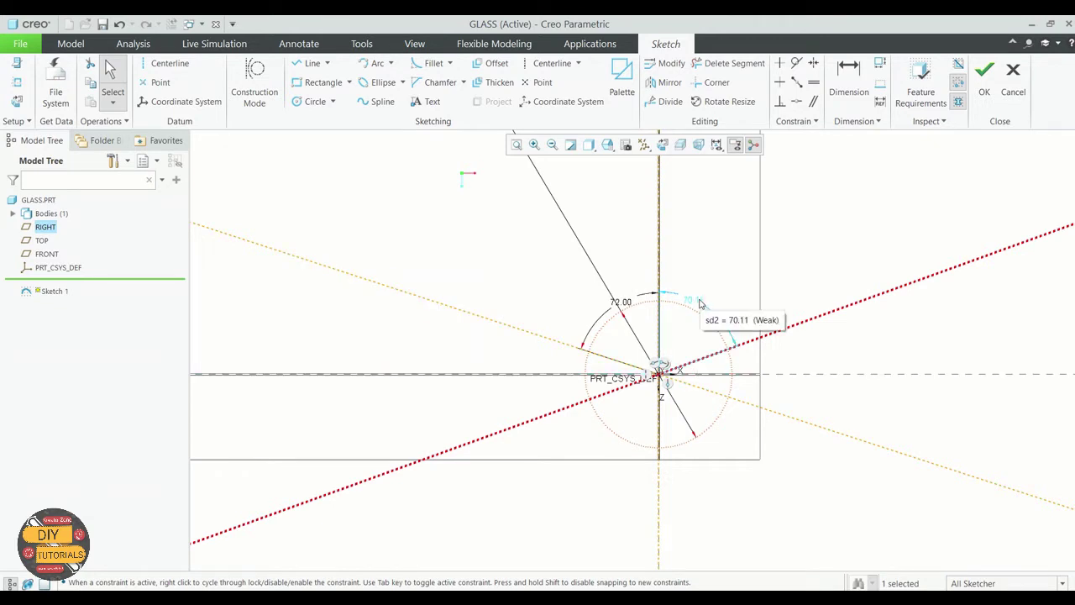
double_click(699, 302)
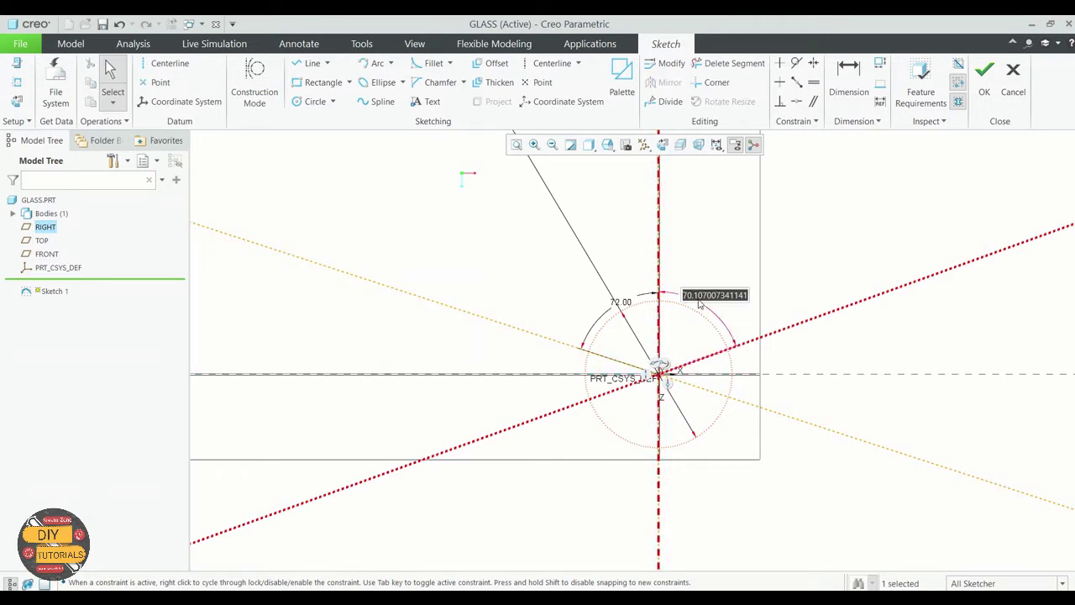
type("72")
key("Return")
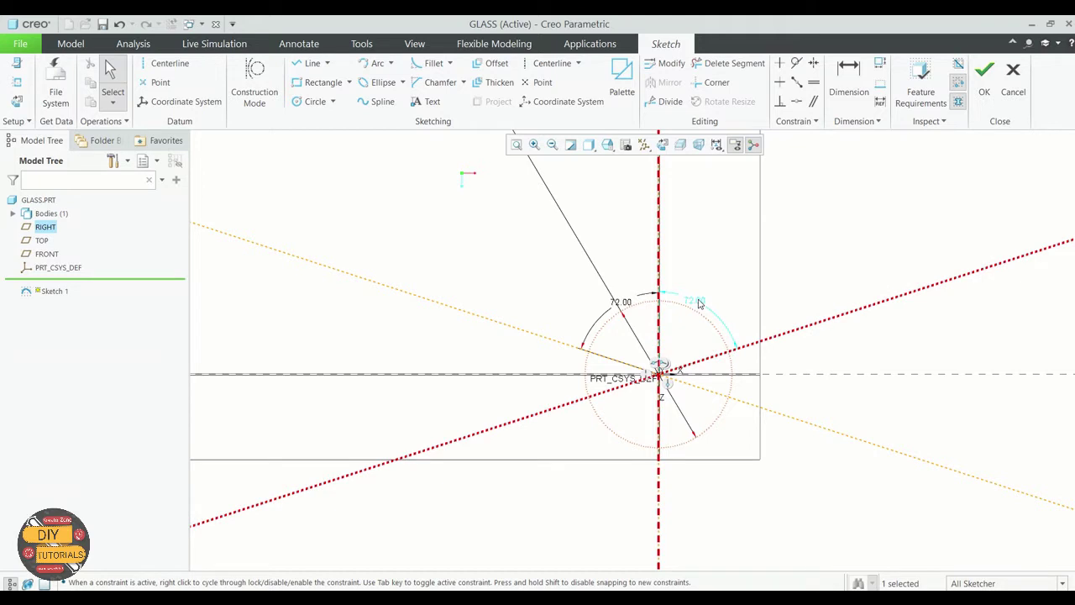
scroll(723, 336, "down", 1)
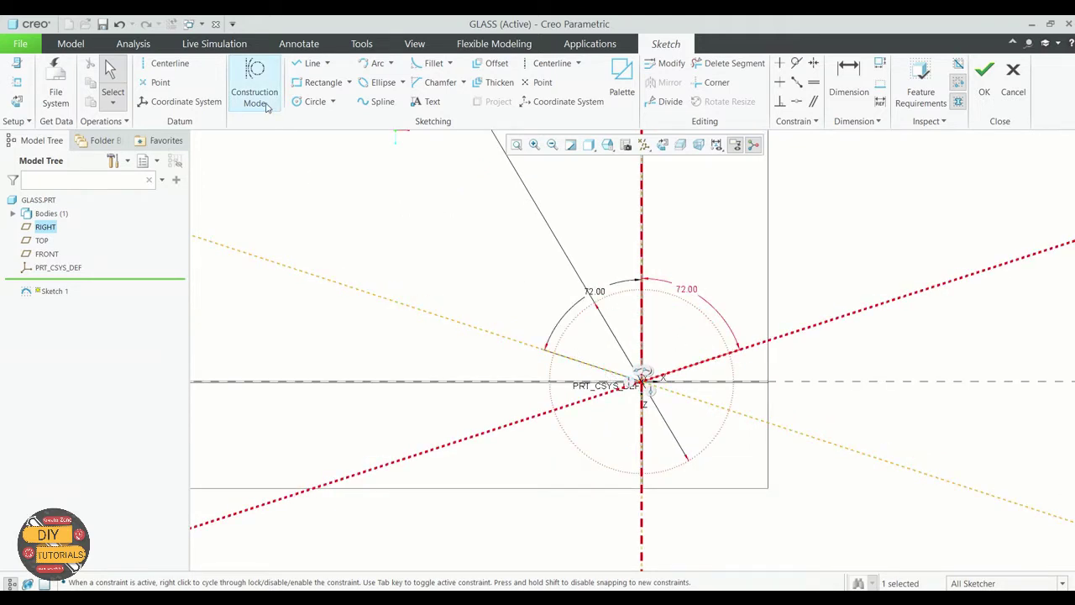
Draw two lines joining the left and right centerline–circle intersections to the circle's top
left_click(302, 67)
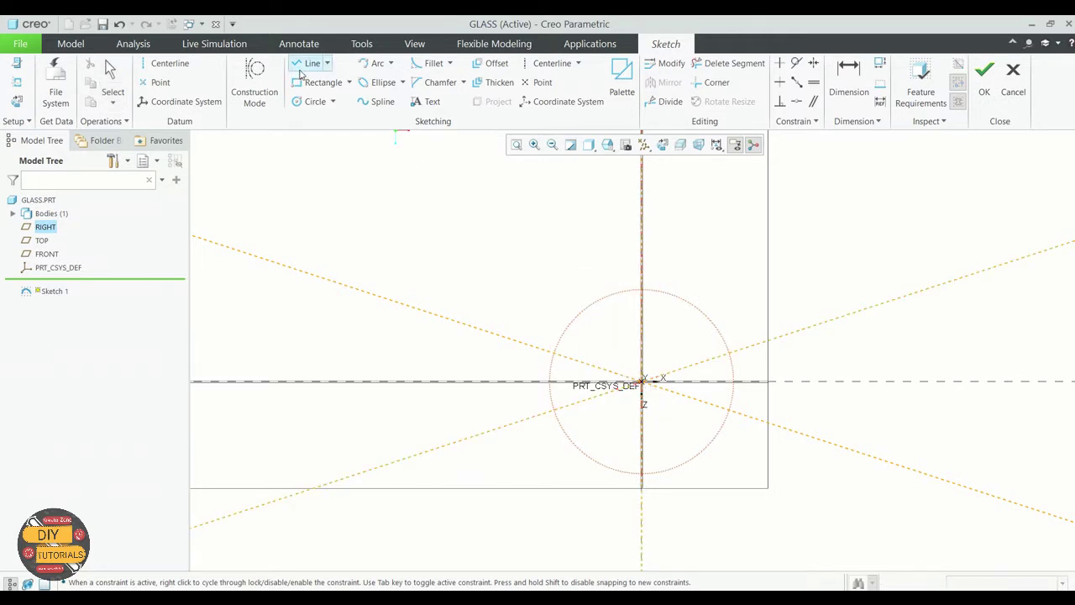
left_click(555, 355)
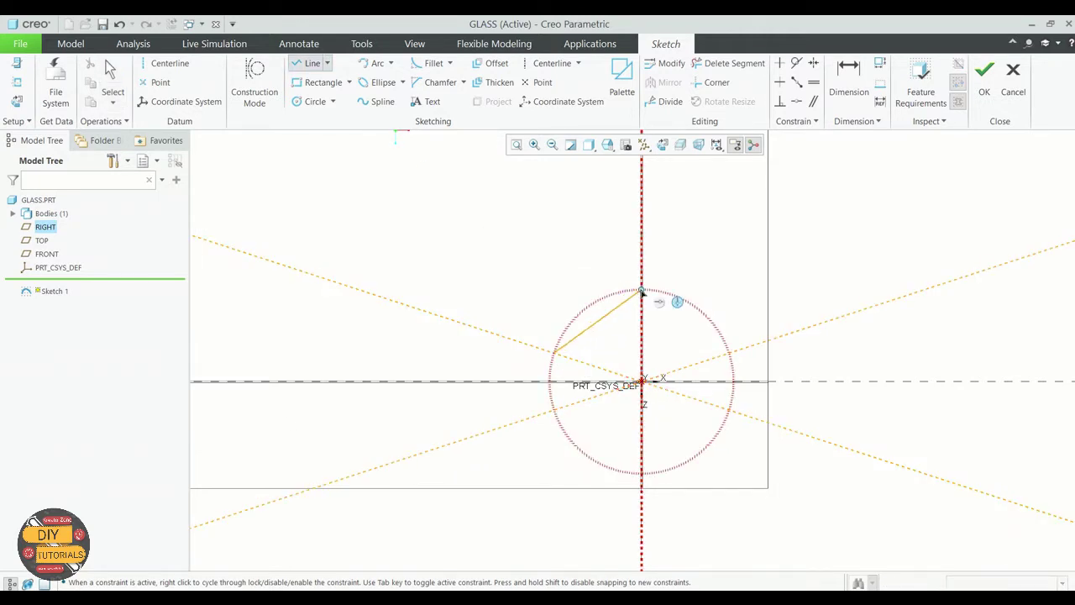
left_click(641, 291)
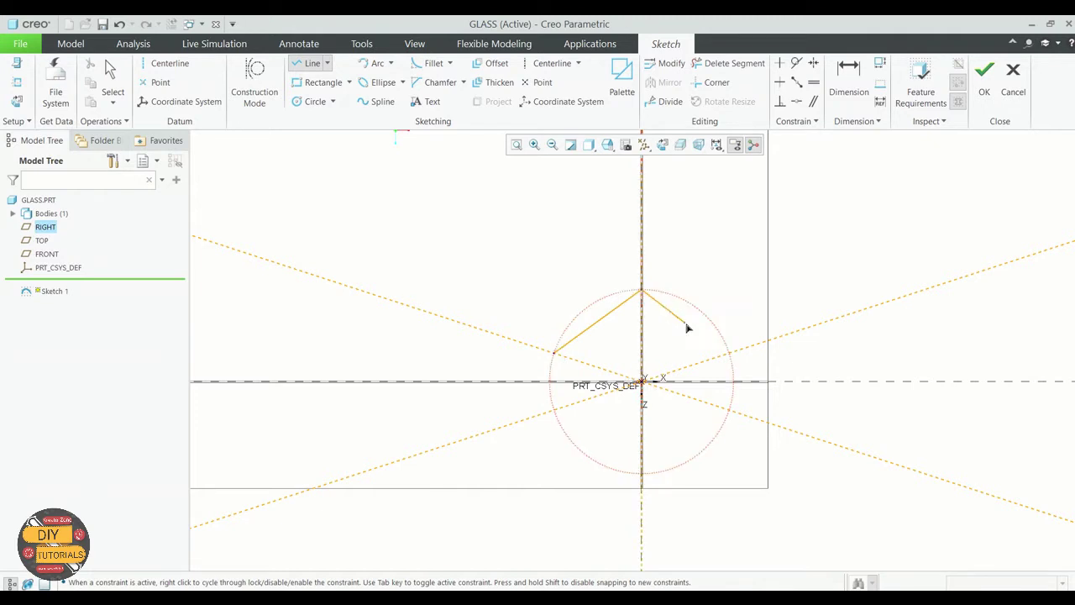
left_click(727, 354)
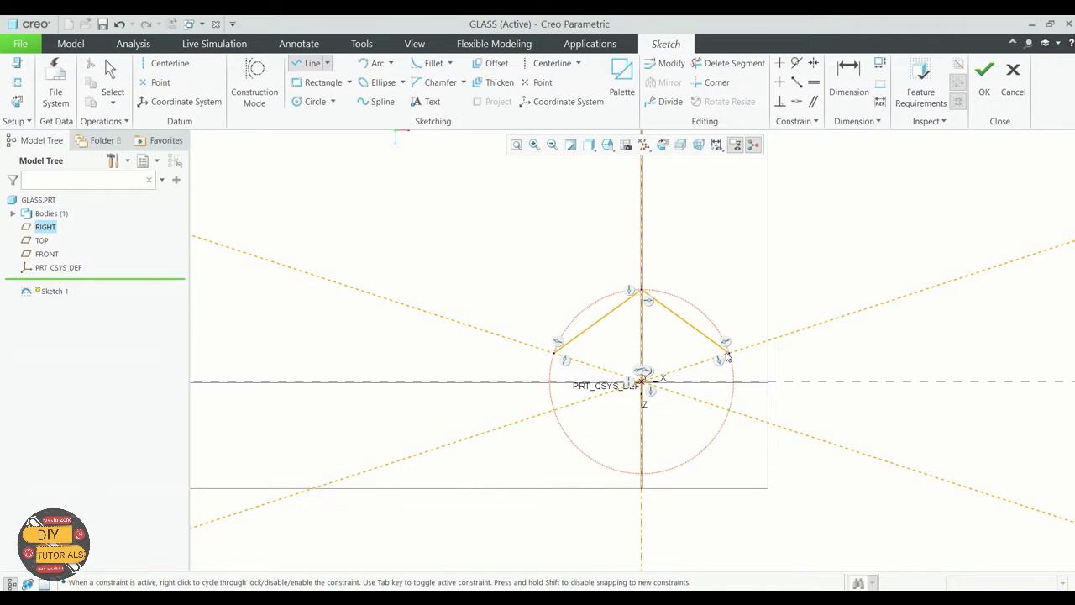
middle_click(728, 357)
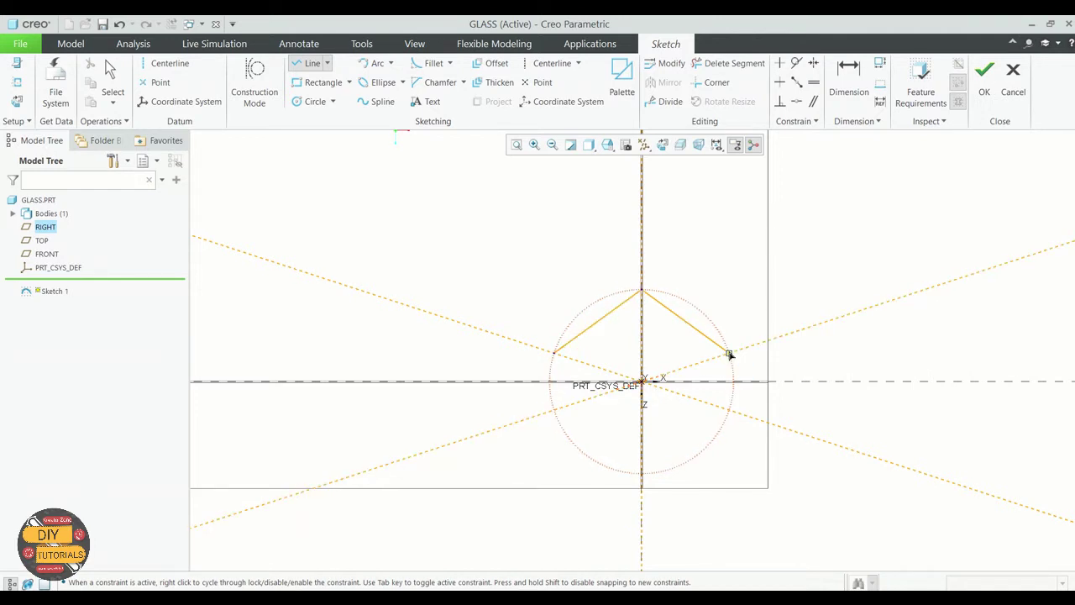
left_click(728, 352)
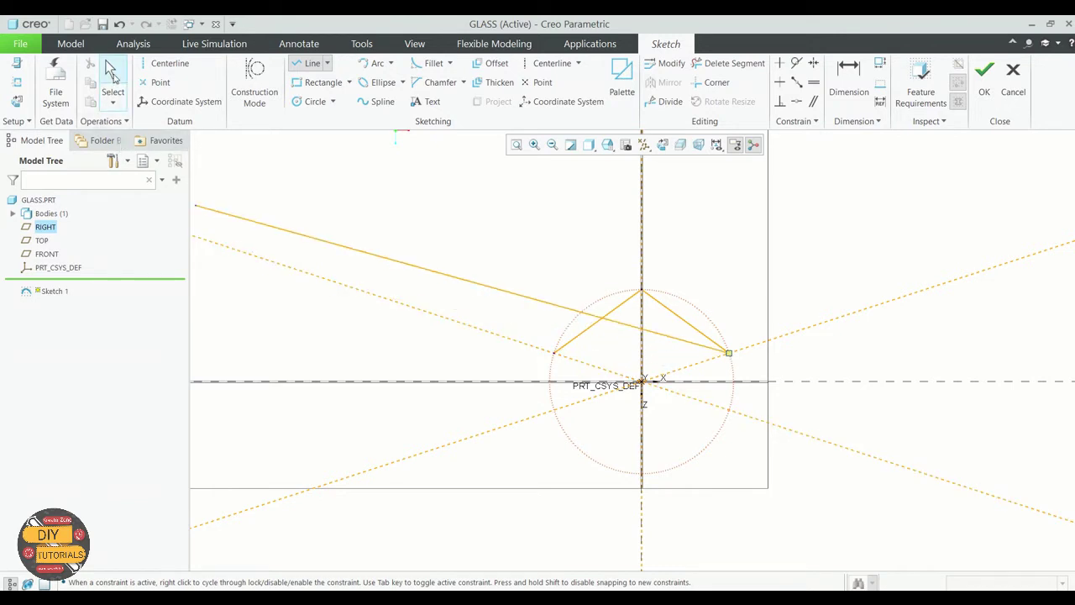
left_click(111, 73)
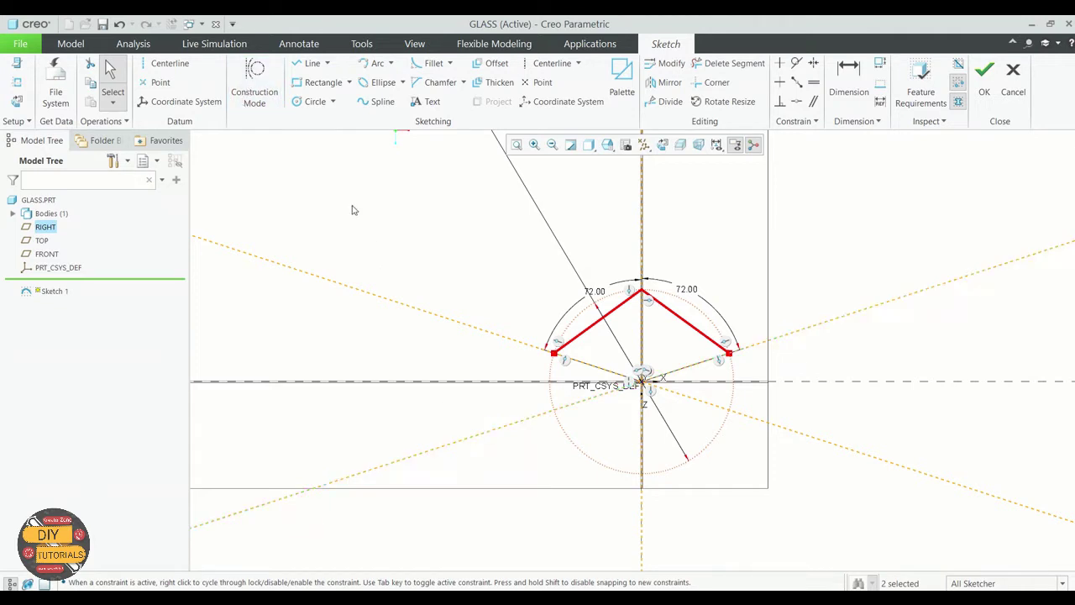
Add lower centerlines through the origin and dimension their angle to 72°
left_click(170, 63)
left_click(535, 357)
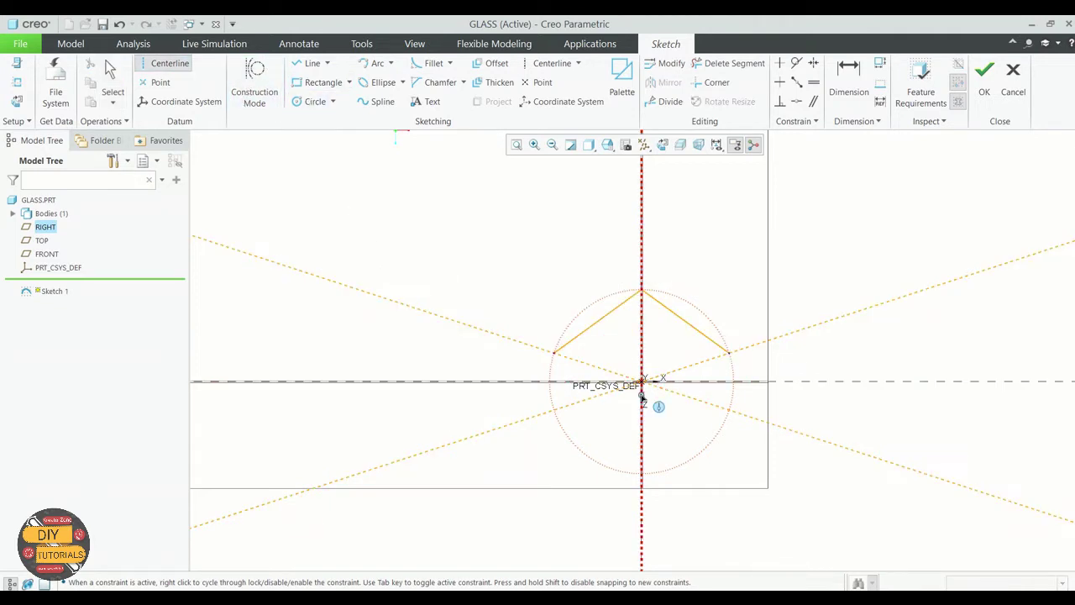
left_click(642, 383)
left_click(609, 407)
left_click(622, 404)
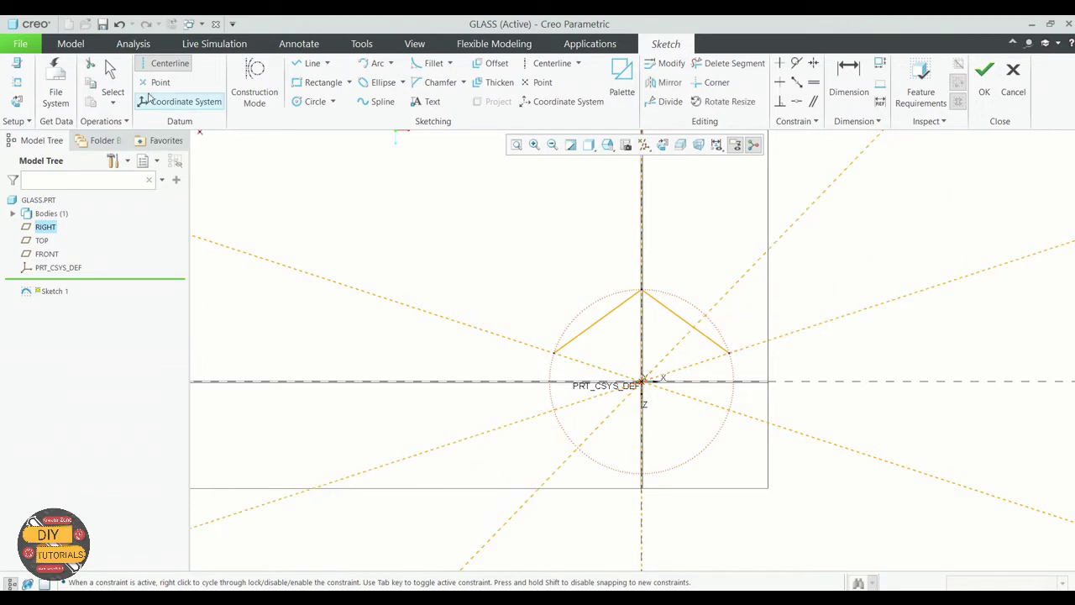
left_click(110, 74)
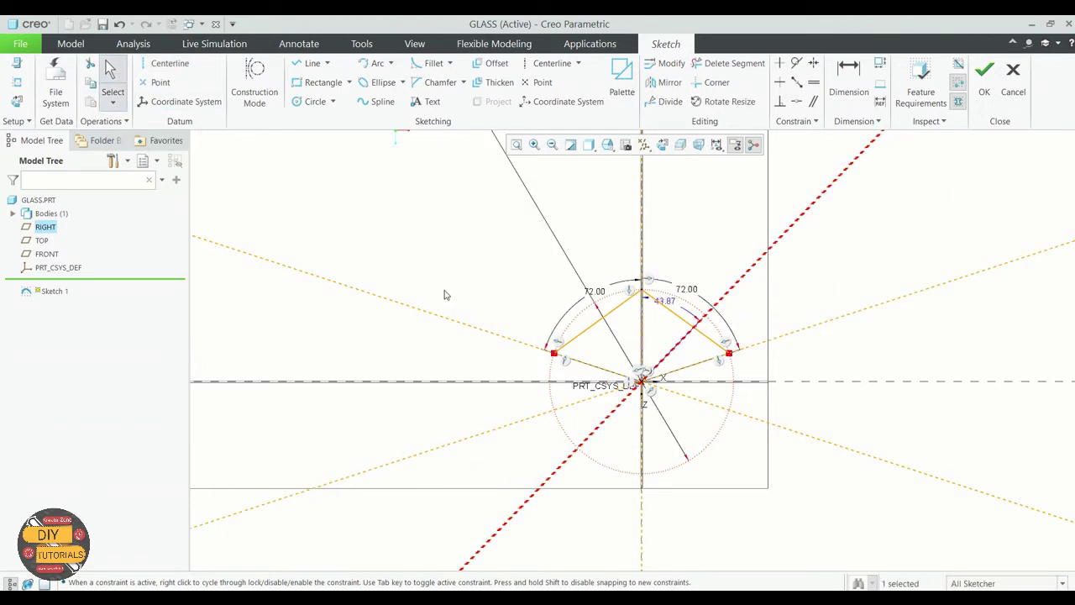
left_click(844, 80)
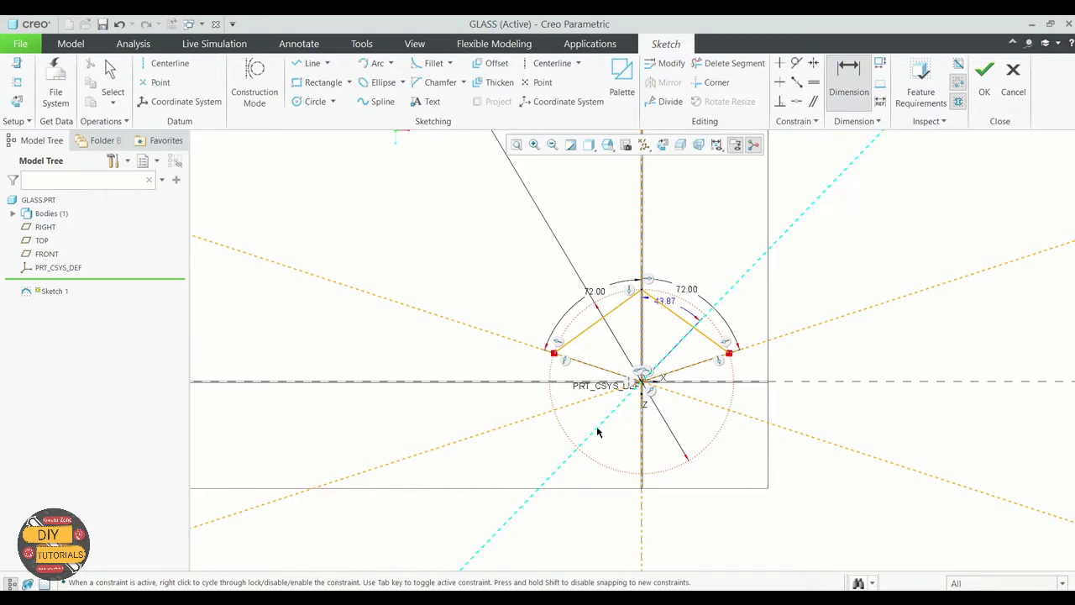
left_click(598, 431)
left_click(579, 367)
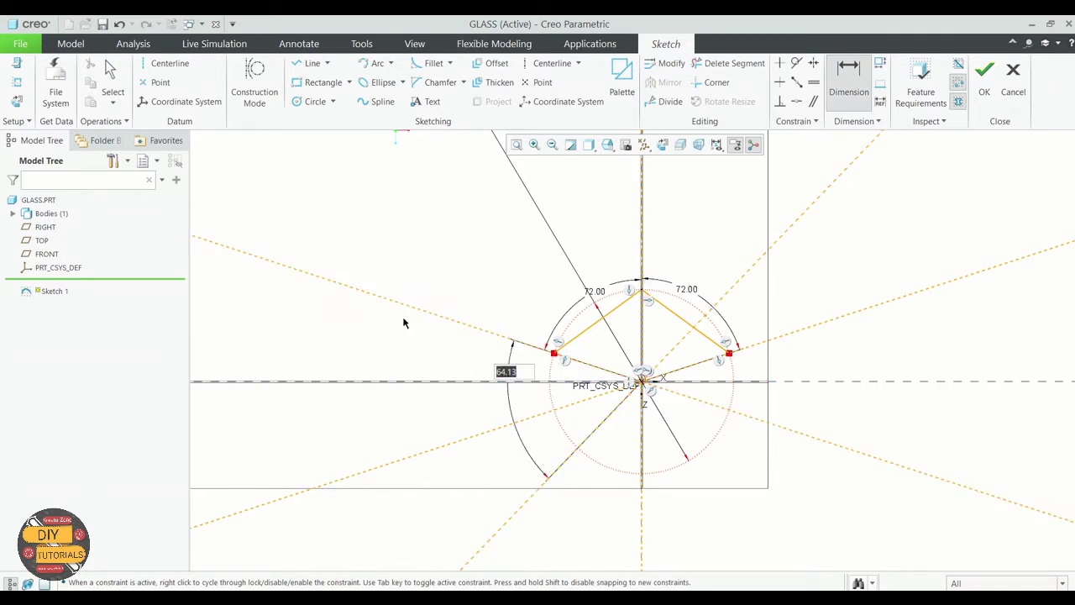
type("72")
key("Return")
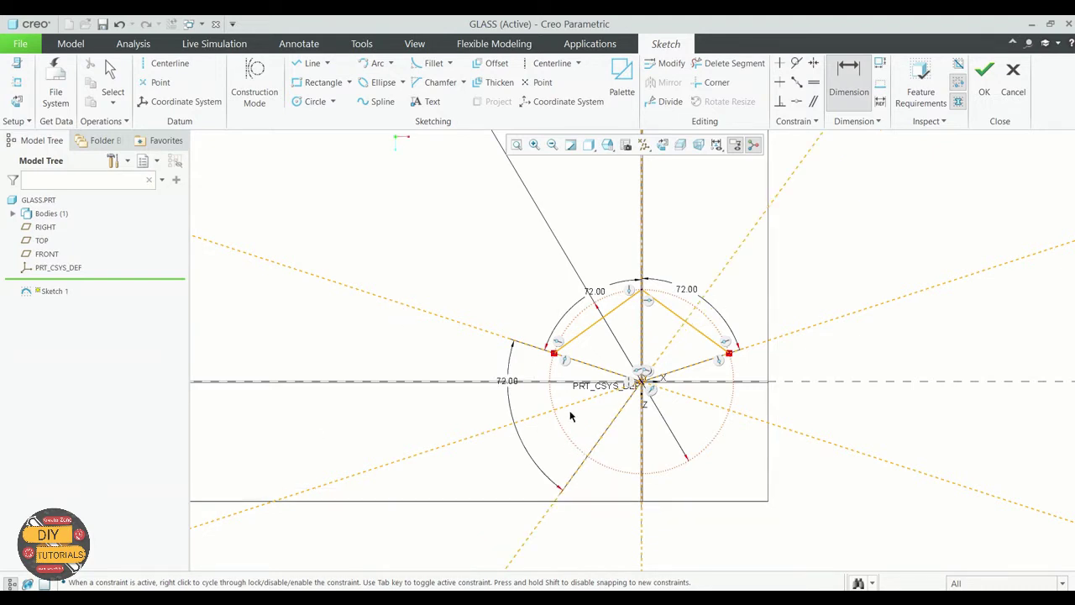
Add another centerline through the origin, 72° from its neighbouring centerline
left_click(167, 63)
left_click(642, 384)
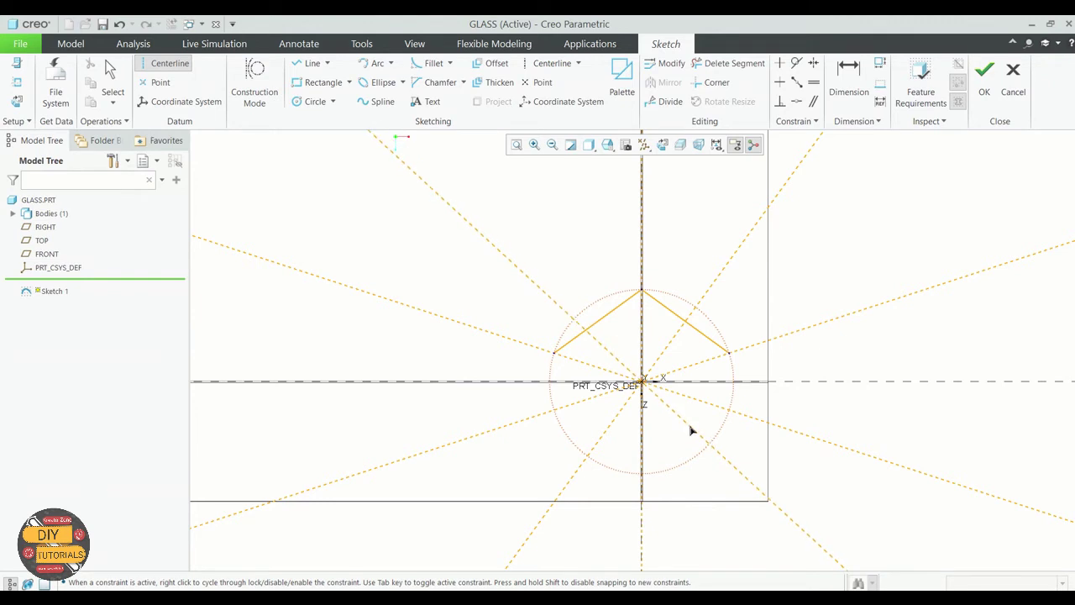
left_click(688, 427)
left_click(118, 72)
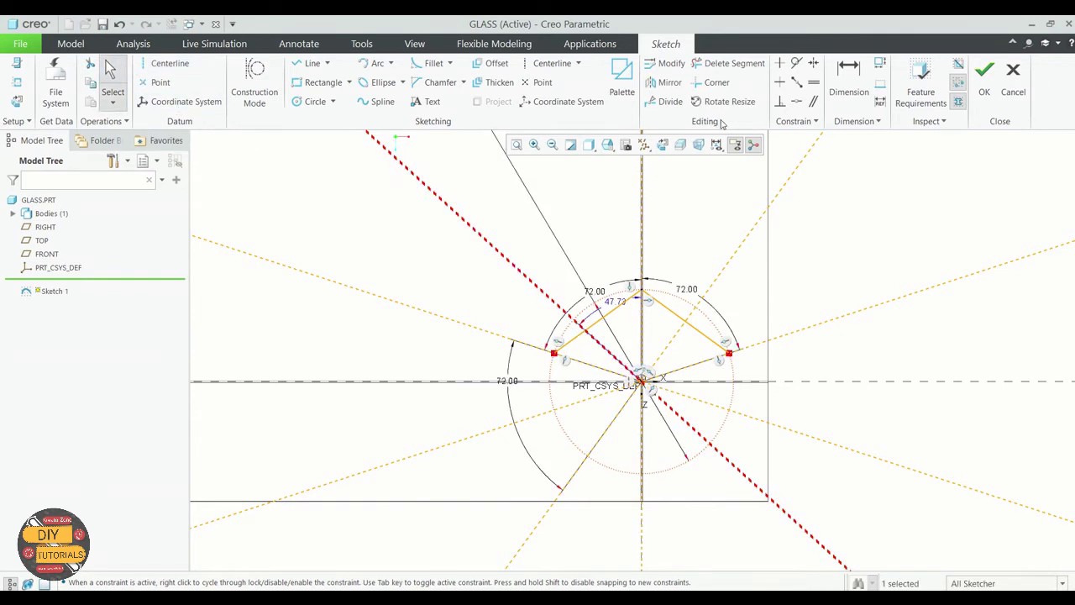
left_click(848, 80)
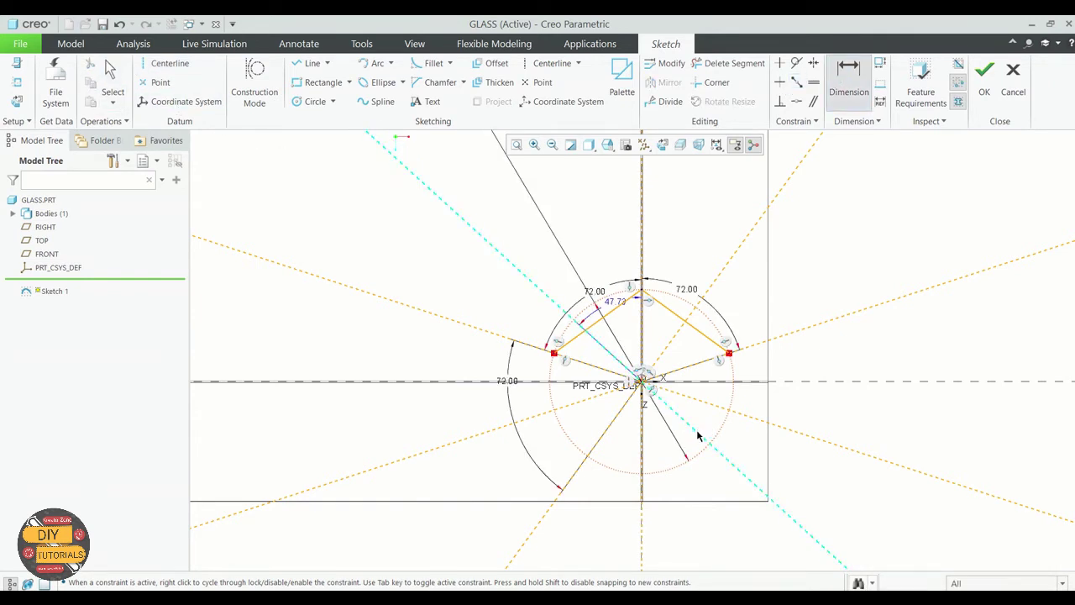
left_click(697, 433)
left_click(762, 347)
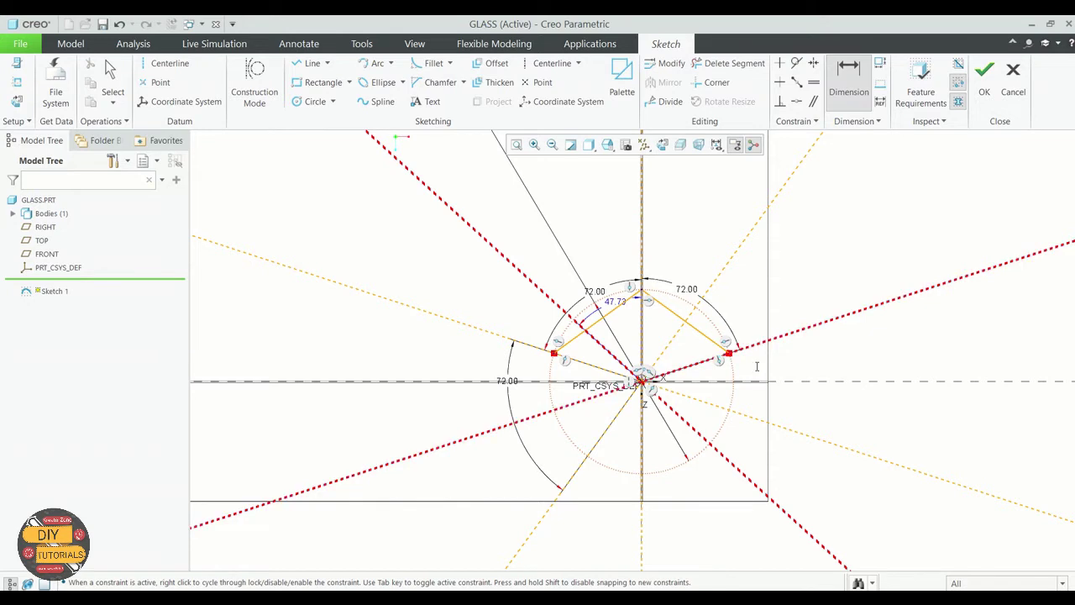
middle_click(758, 378)
type("72")
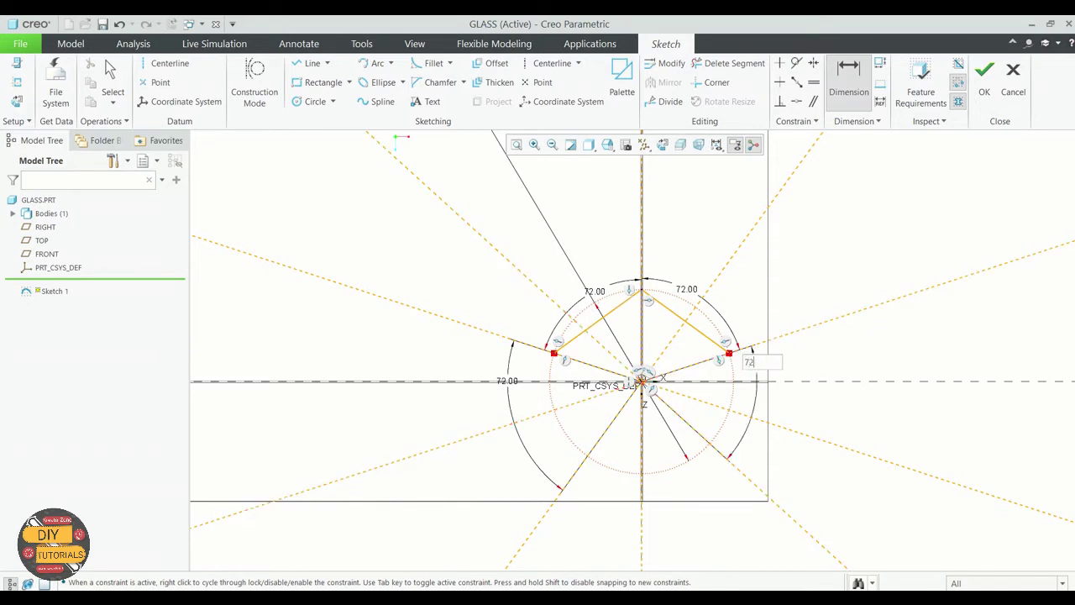
key("Return")
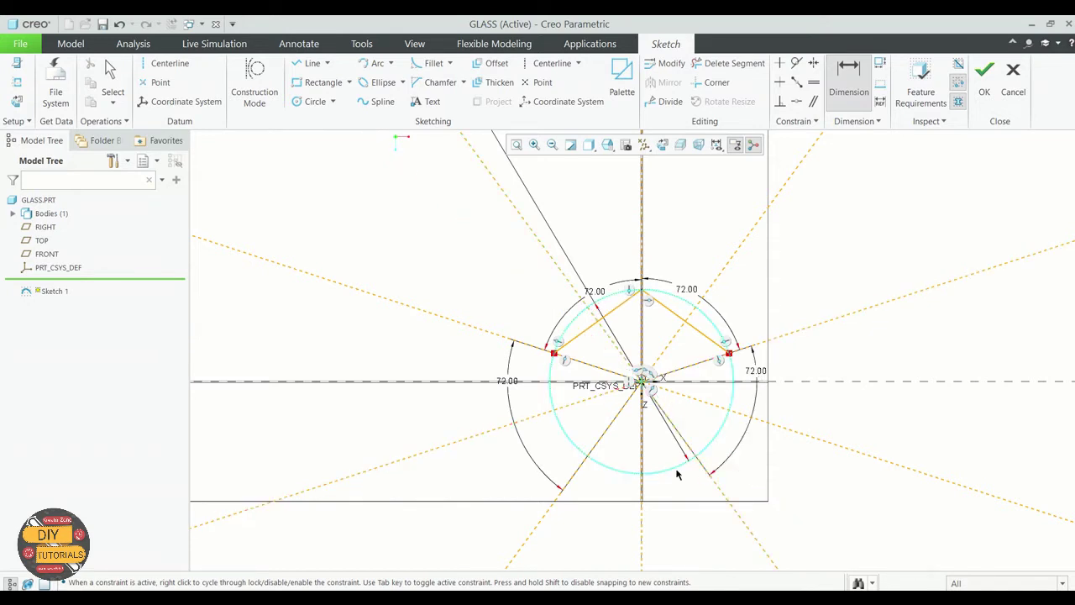
Connect the five vertices into a closed pentagon and finish Sketch 1
left_click(311, 63)
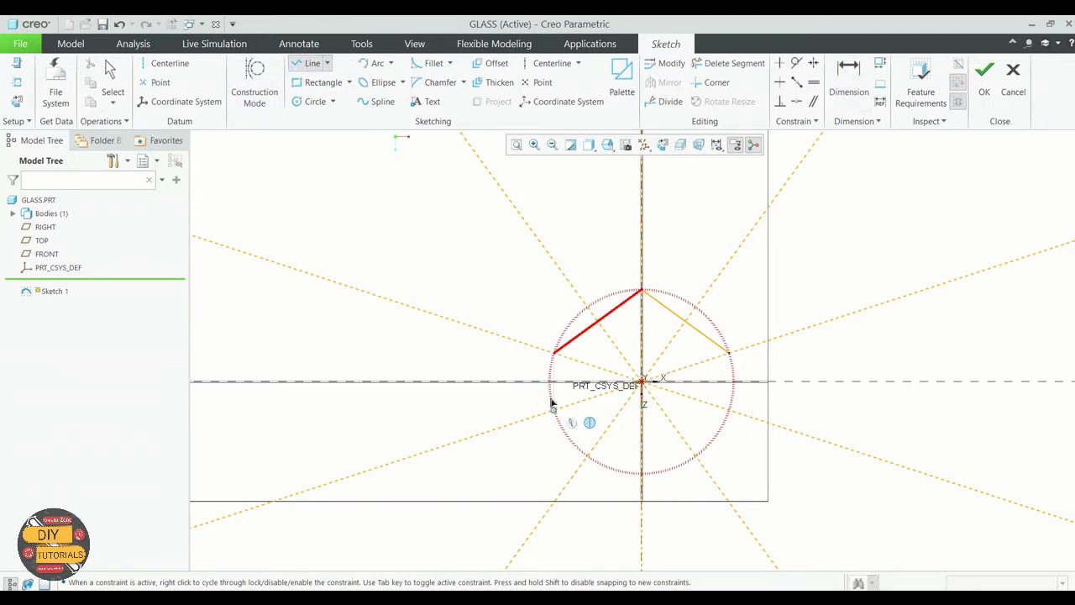
left_click(556, 352)
left_click(585, 459)
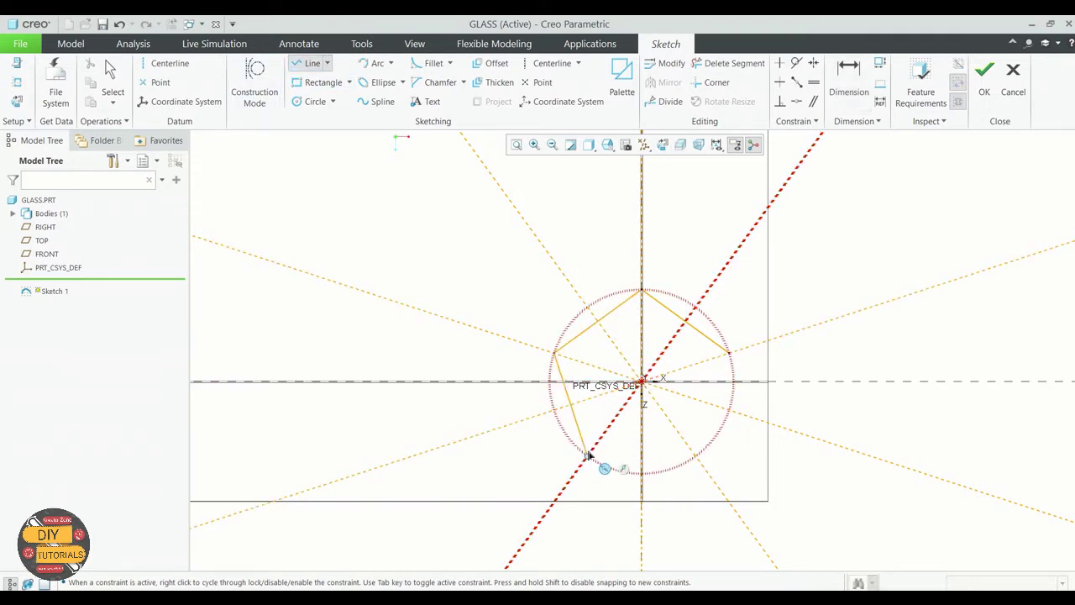
left_click(695, 458)
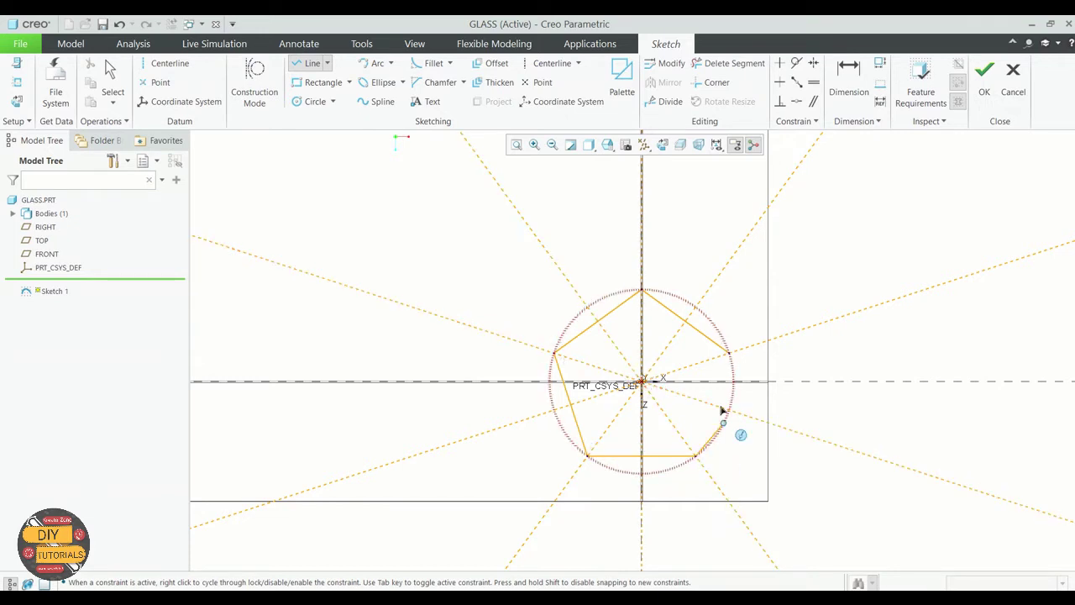
left_click(727, 352)
left_click(563, 351)
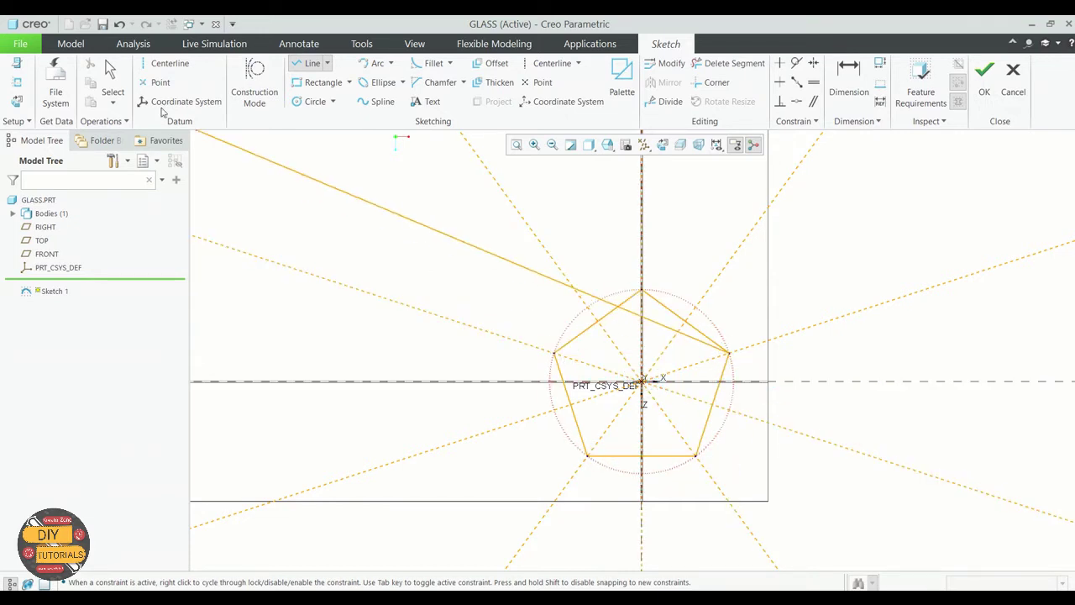
left_click(118, 80)
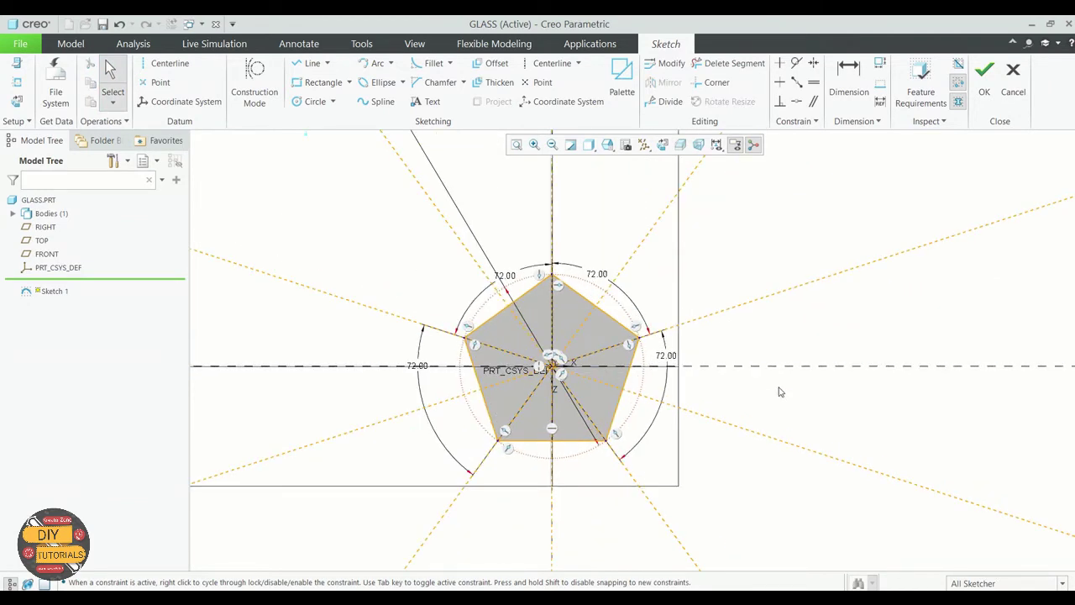
left_click(984, 75)
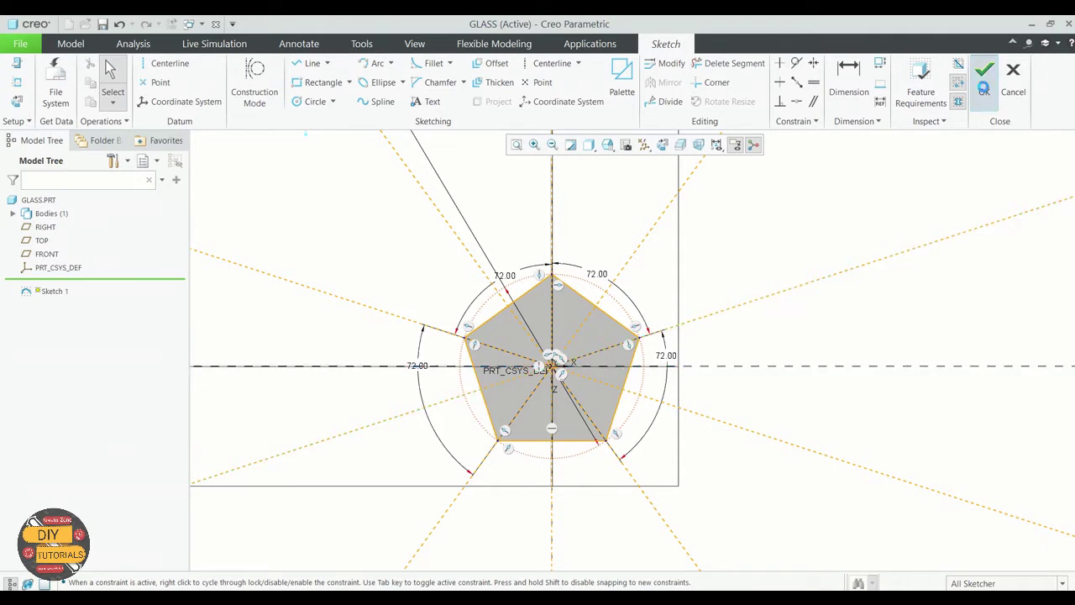
Extrude the pentagon sketch, with the display style set to Shading With Edges
left_click(508, 146)
scroll(504, 311, "down", 3)
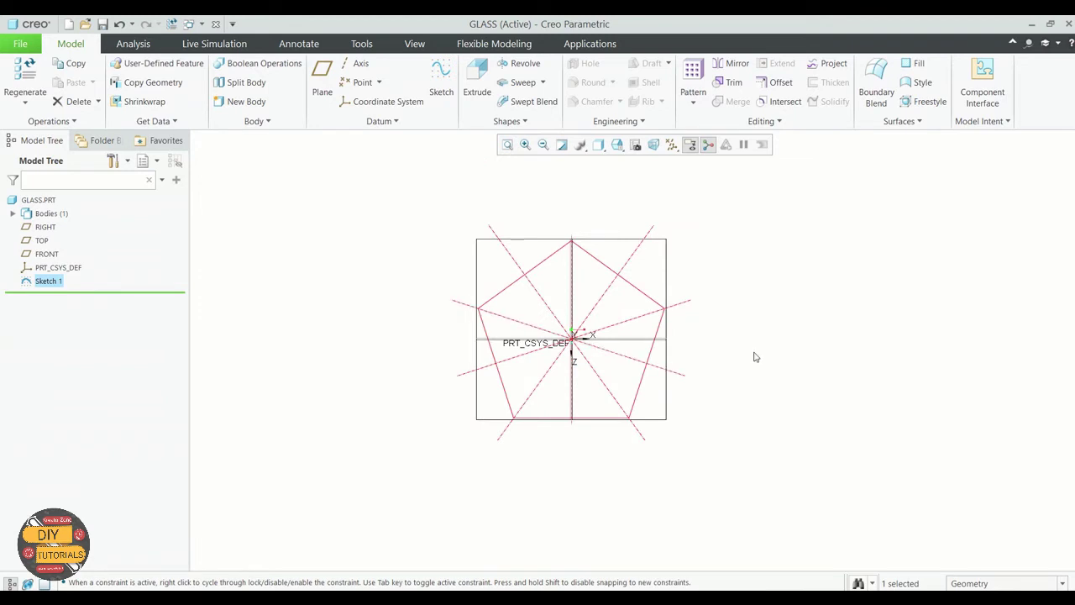
scroll(360, 214, "up", 2)
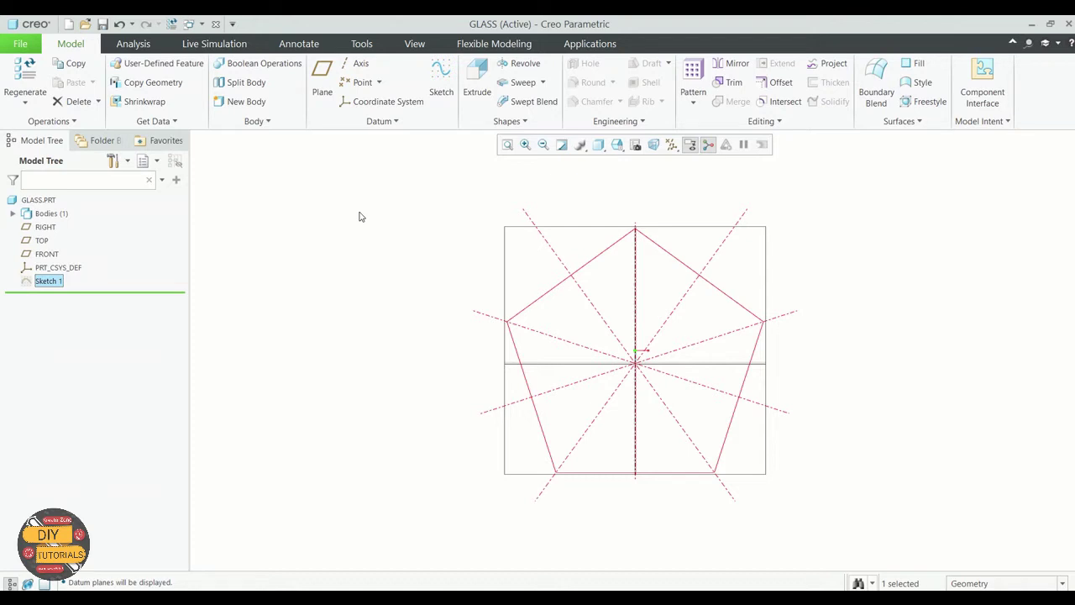
left_click(476, 88)
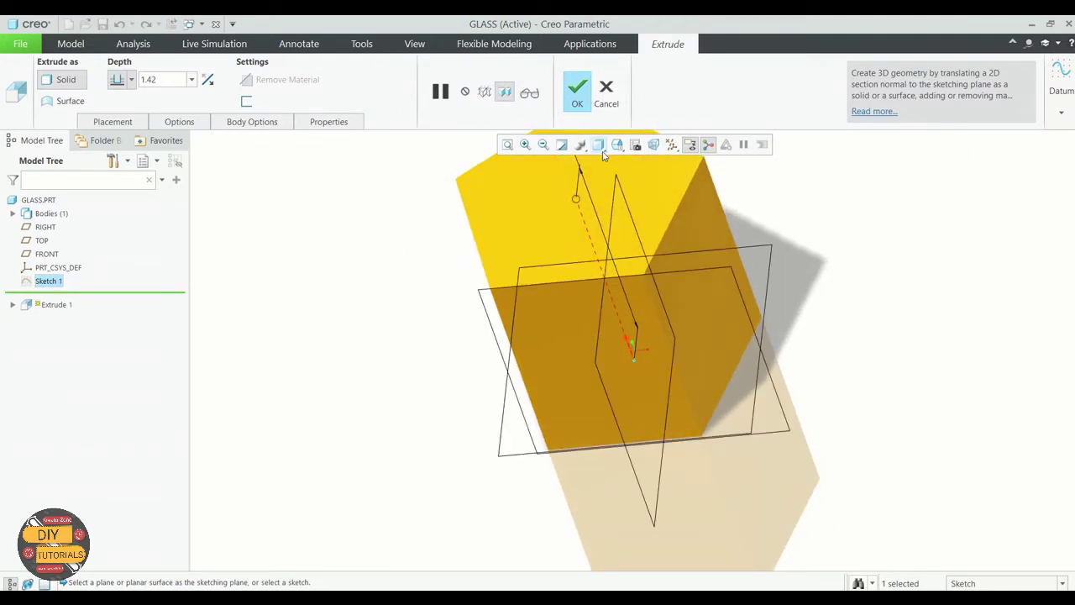
left_click(598, 145)
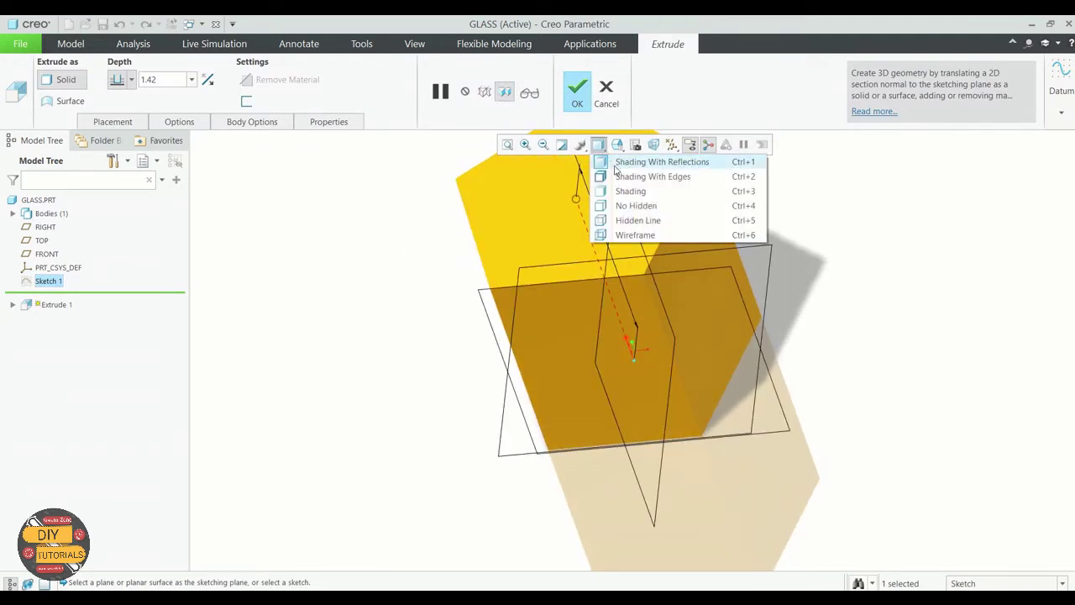
left_click(619, 174)
scroll(519, 317, "down", 4)
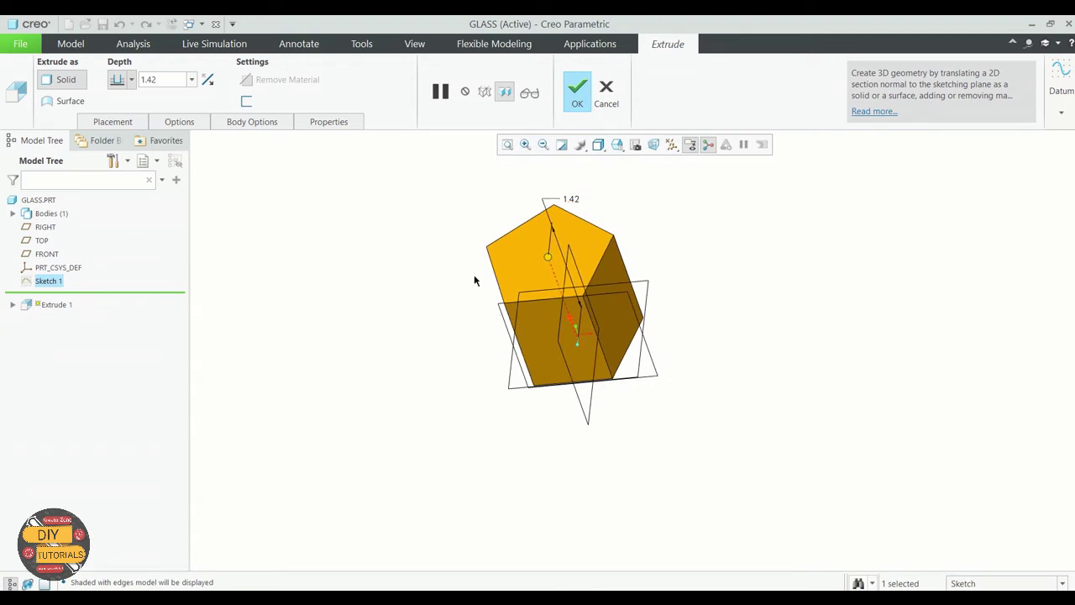
scroll(475, 280, "up", 2)
Set the extrusion depth to 1.75 and complete Extrude 1
double_click(164, 83)
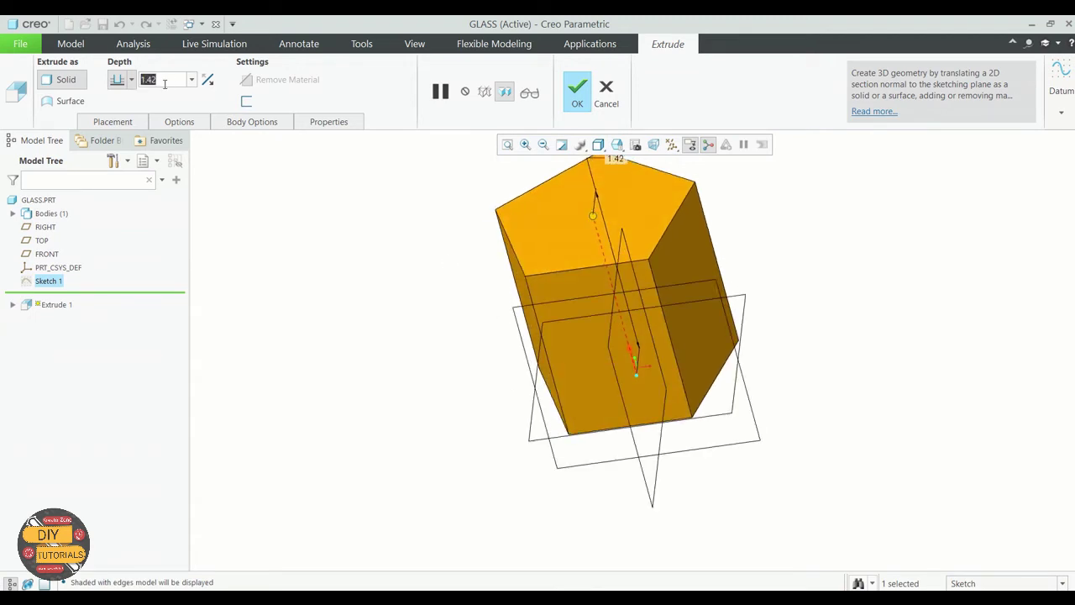
key("BackSpace")
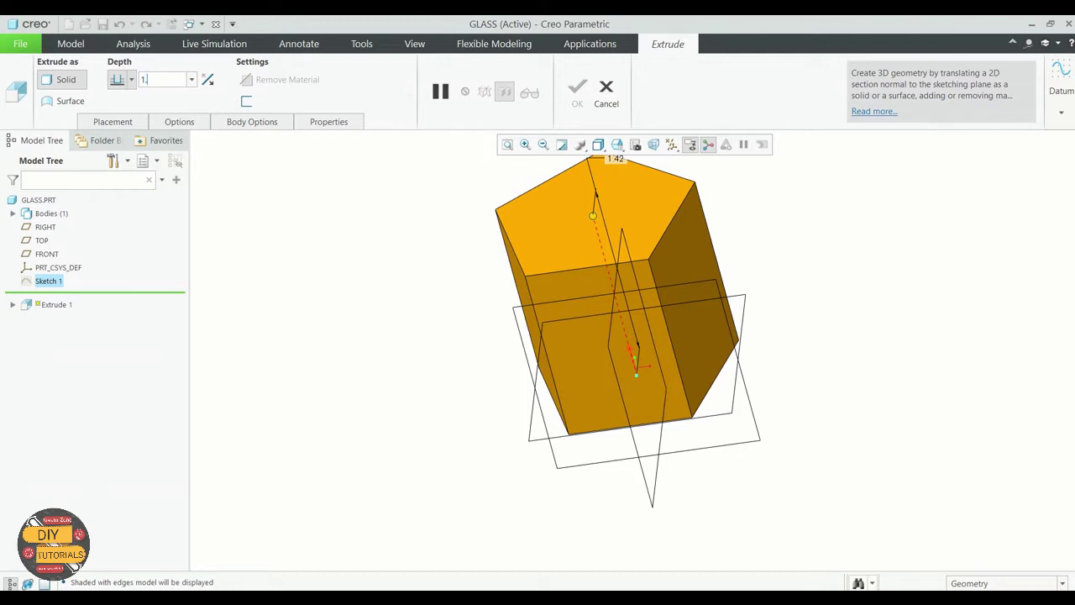
type(".75")
key("Return")
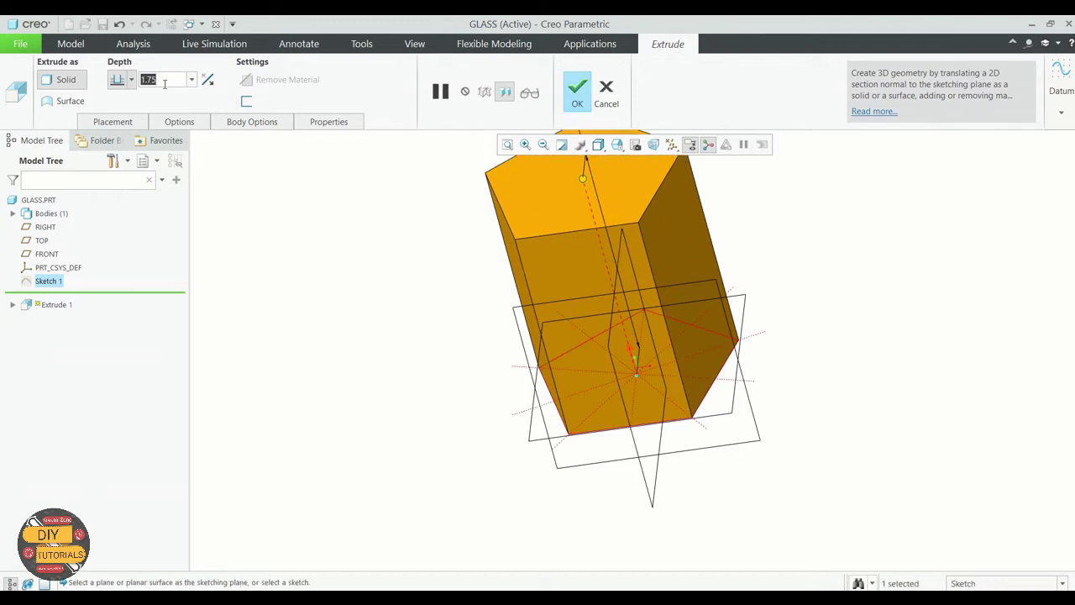
middle_click_drag(410, 333, 419, 361)
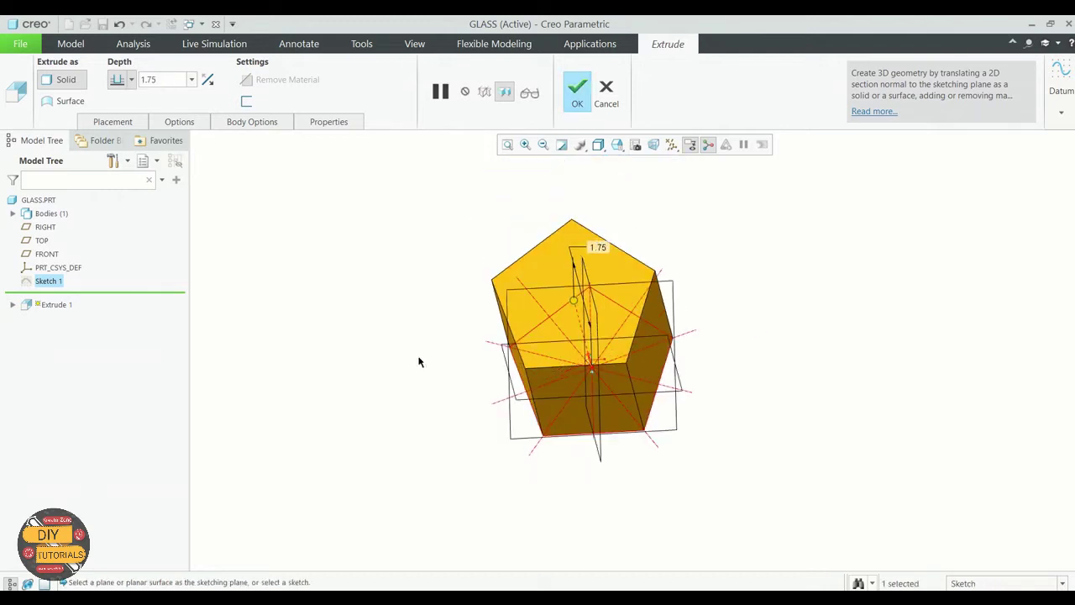
left_click(576, 93)
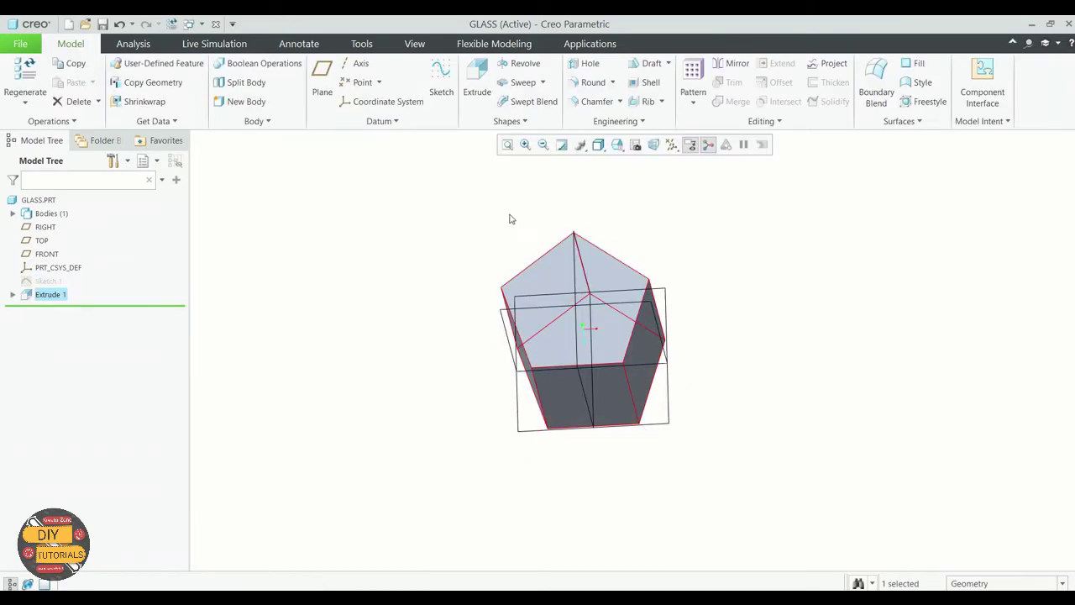
Sketch a circle centred on the origin around the pentagon, on the prism's top face
left_click(441, 84)
left_click(580, 269)
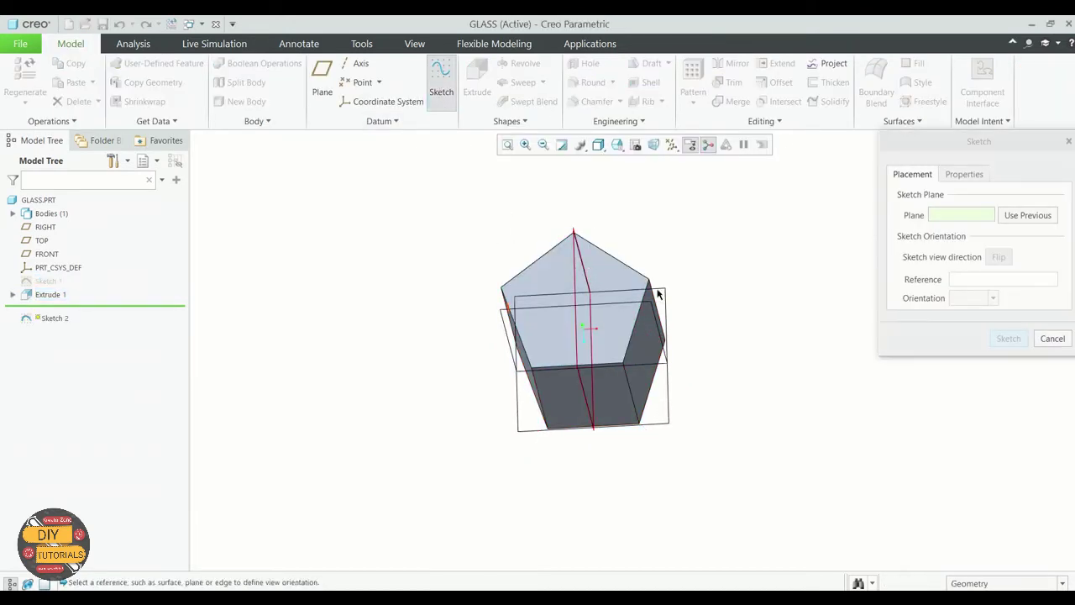
left_click(1006, 338)
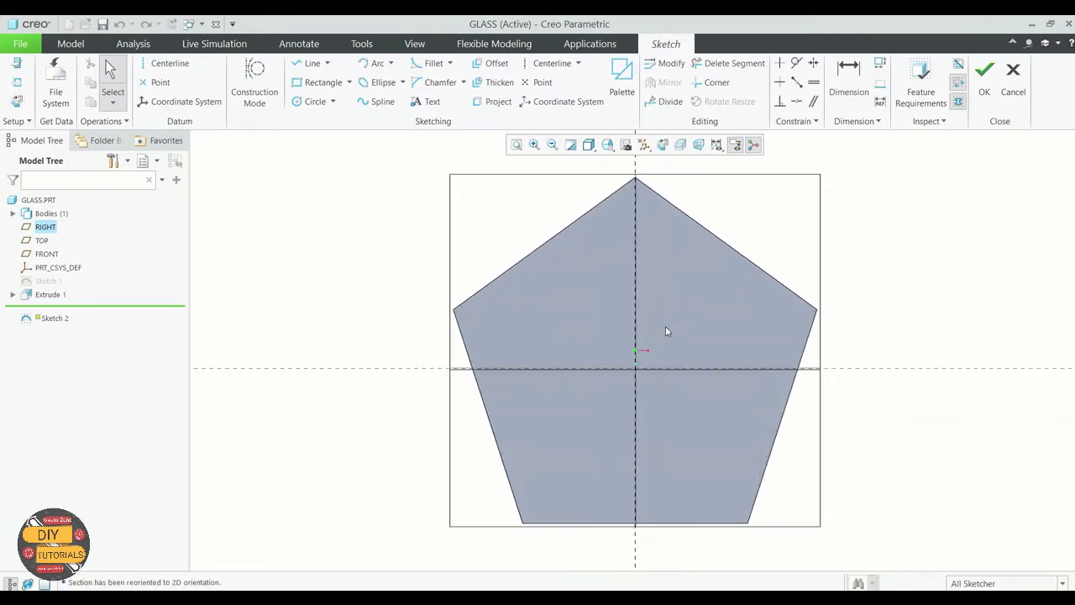
left_click(315, 102)
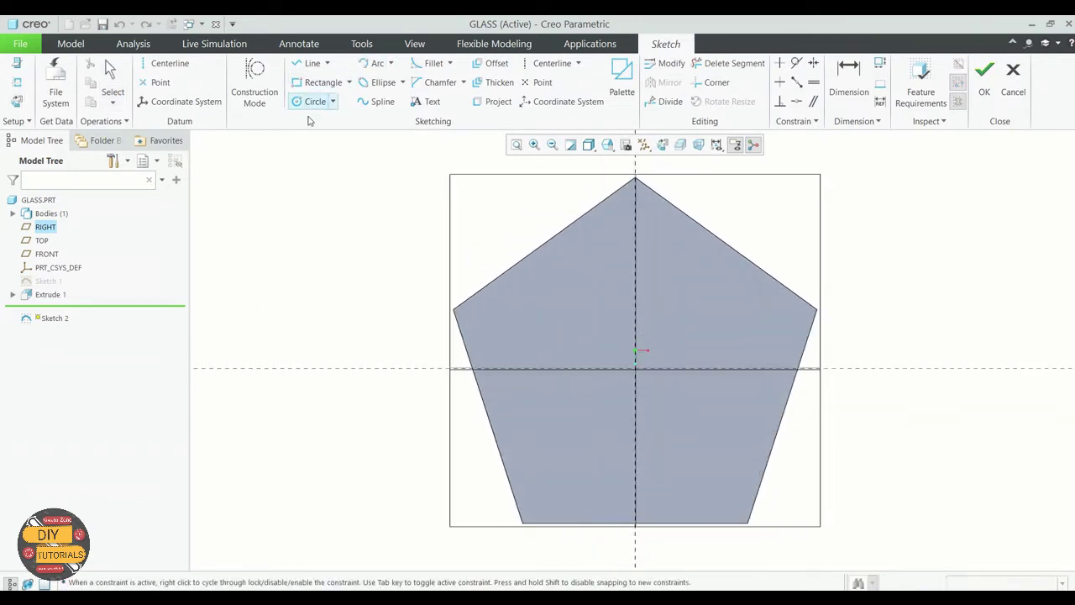
left_click(635, 371)
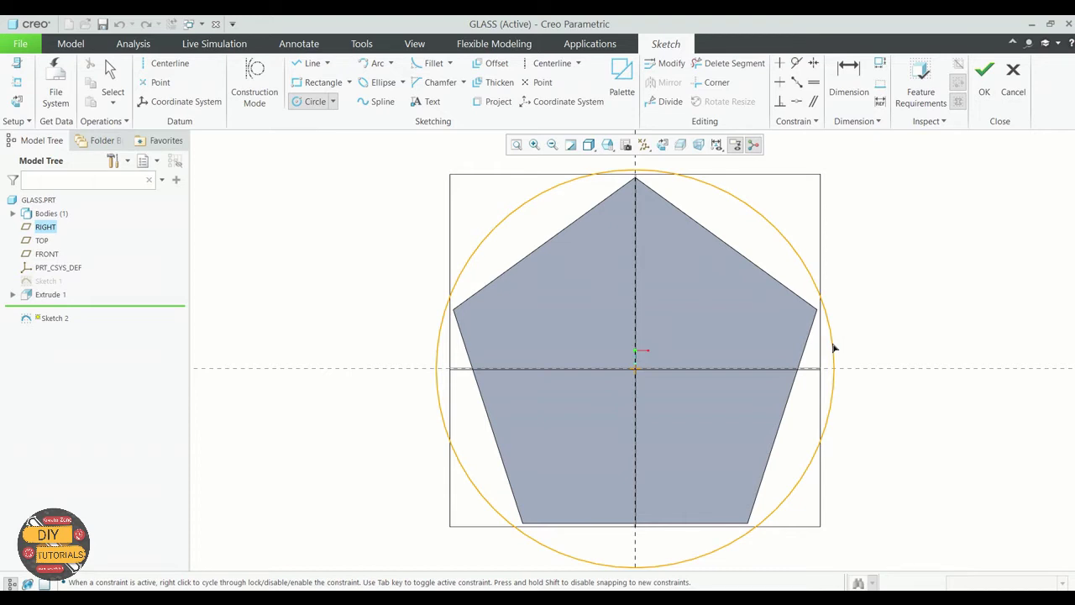
left_click(836, 348)
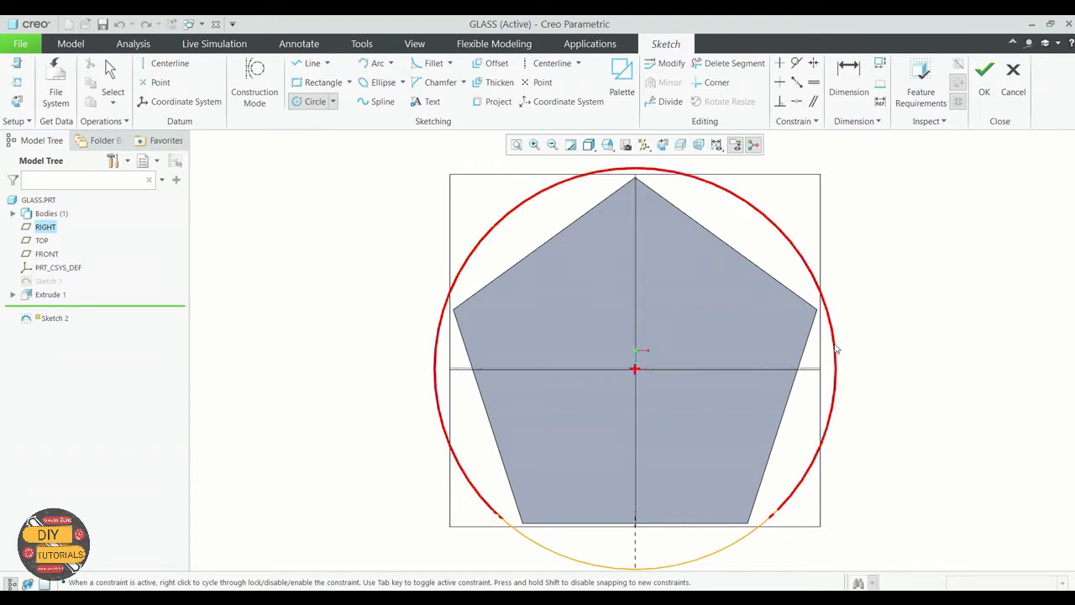
left_click(110, 74)
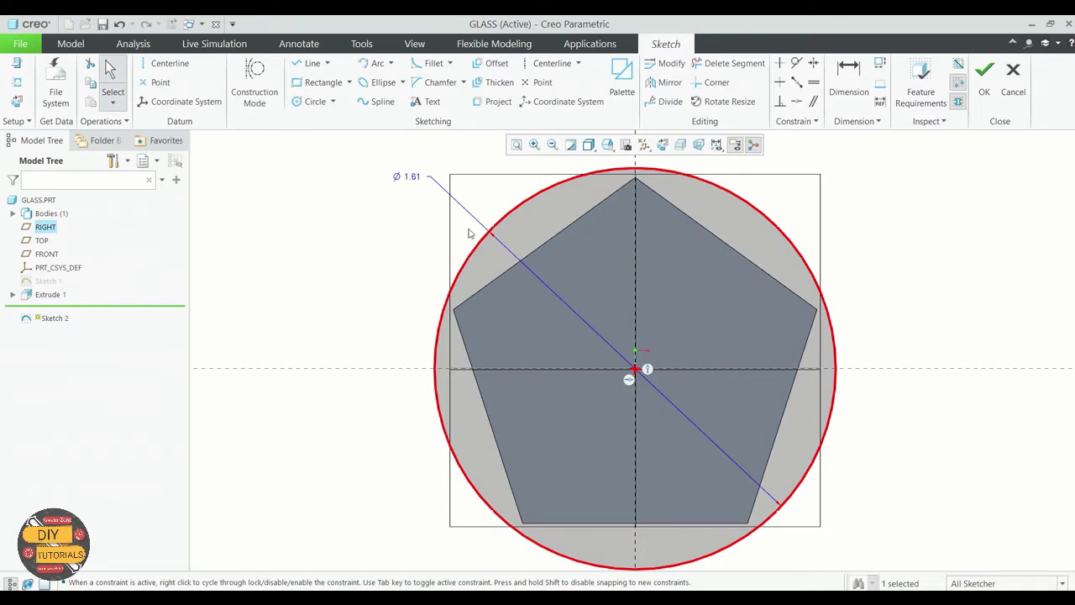
Set the circle's diameter to 1.7, then 1.65, and orbit to view the extrusion
double_click(414, 180)
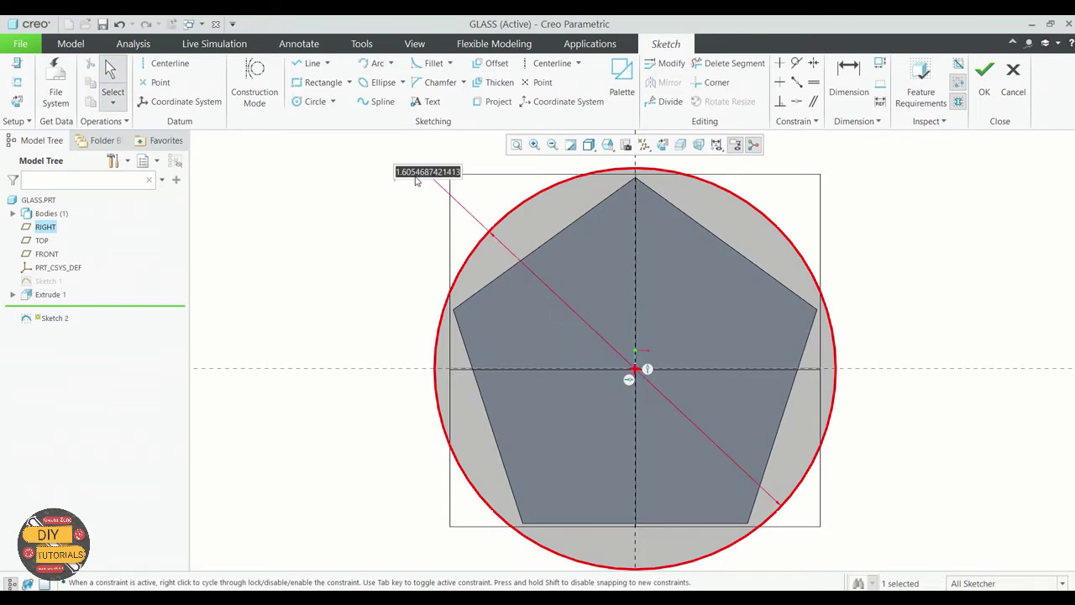
type("1.7")
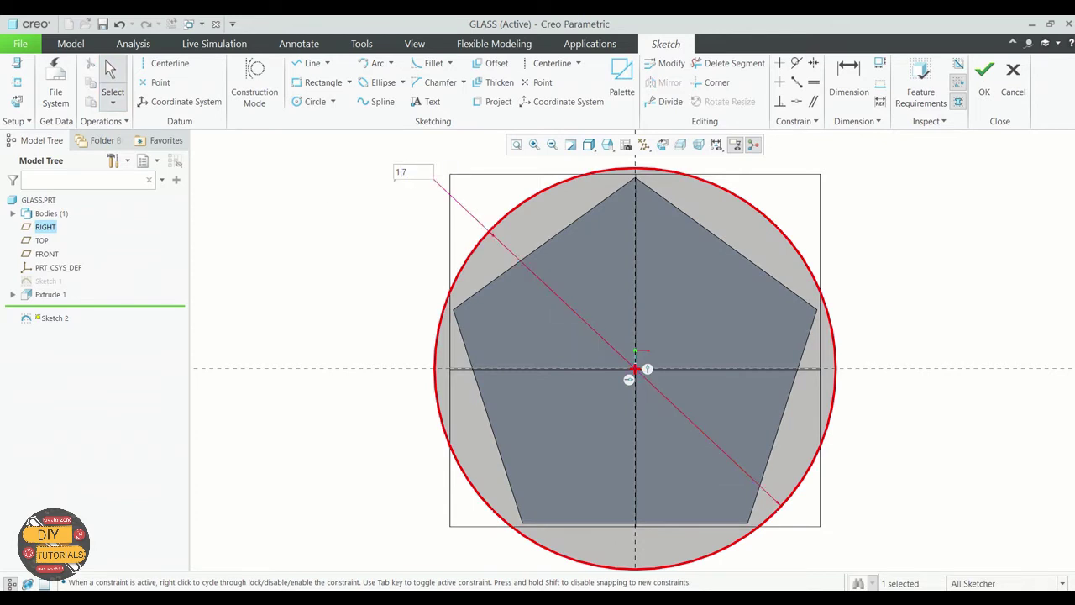
key("Return")
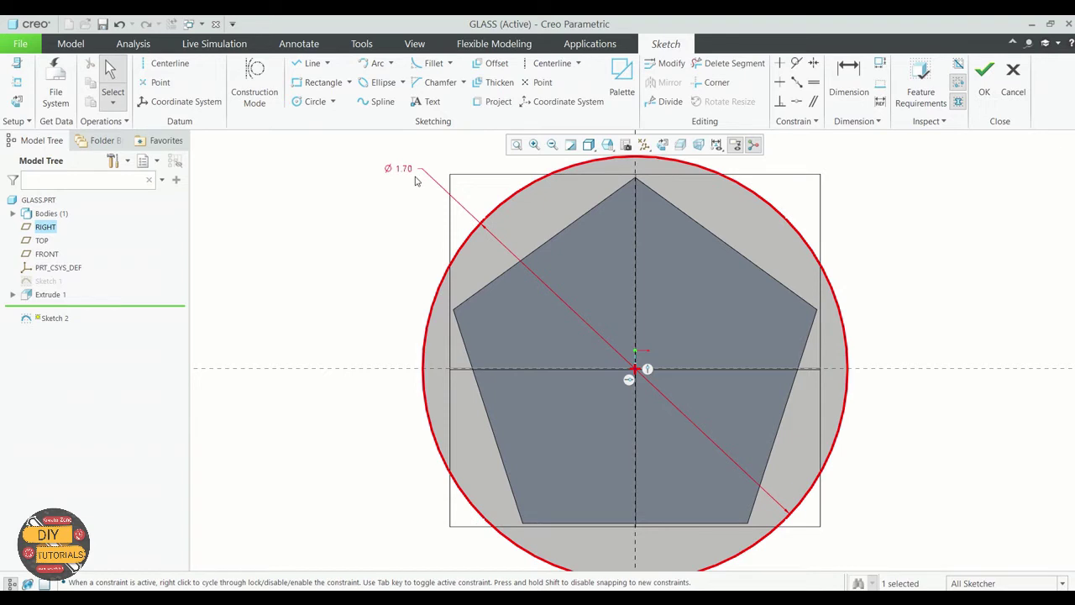
double_click(410, 173)
type("1.65")
key("Return")
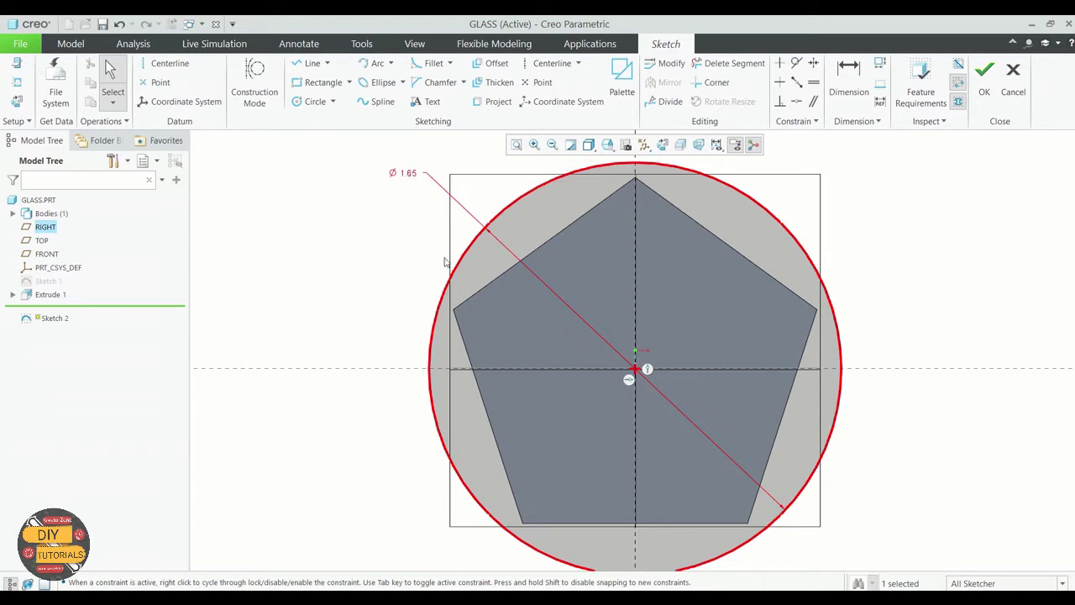
mouse_move(385, 267)
middle_mouse_down()
mouse_move(386, 238)
mouse_move(353, 312)
middle_mouse_up()
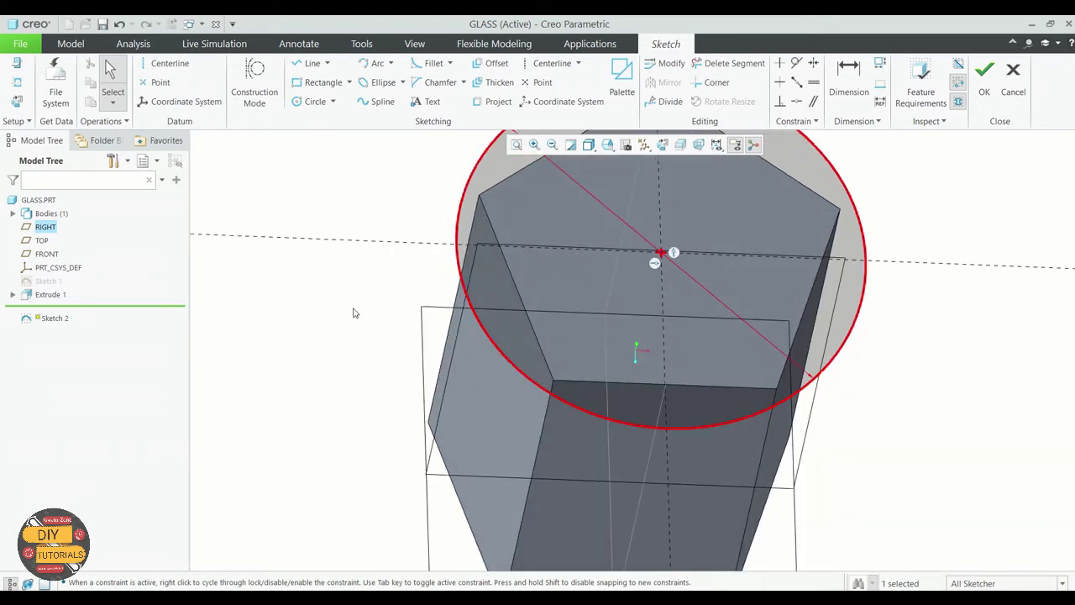
scroll(576, 451, "down", 3)
middle_click_drag(576, 451, 599, 379)
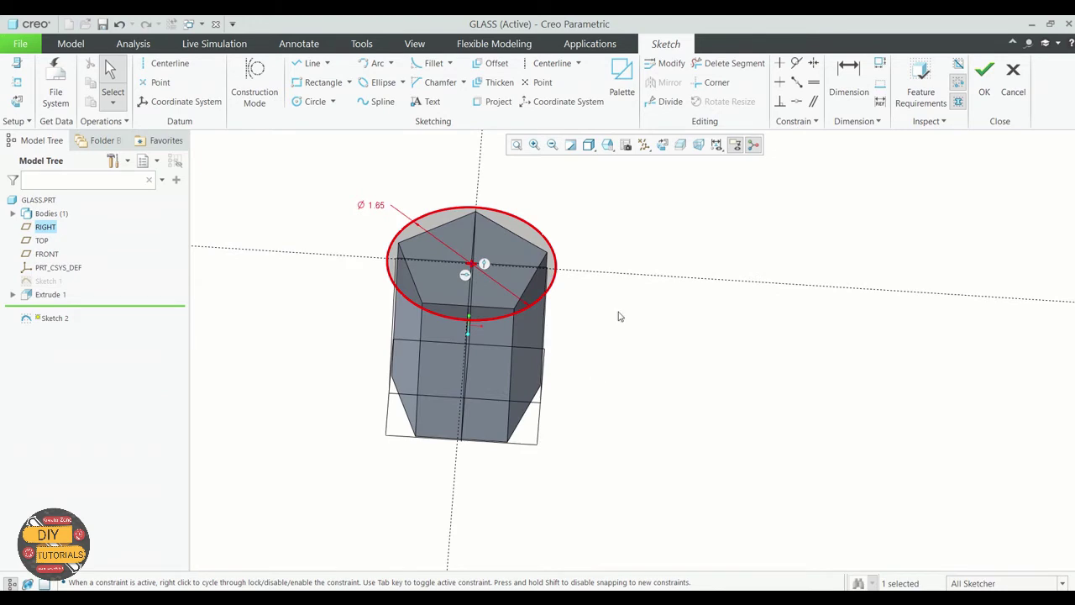
Finish Sketch 2 and extrude the circle with a 6.0 taper angle
left_click(985, 84)
left_click(479, 84)
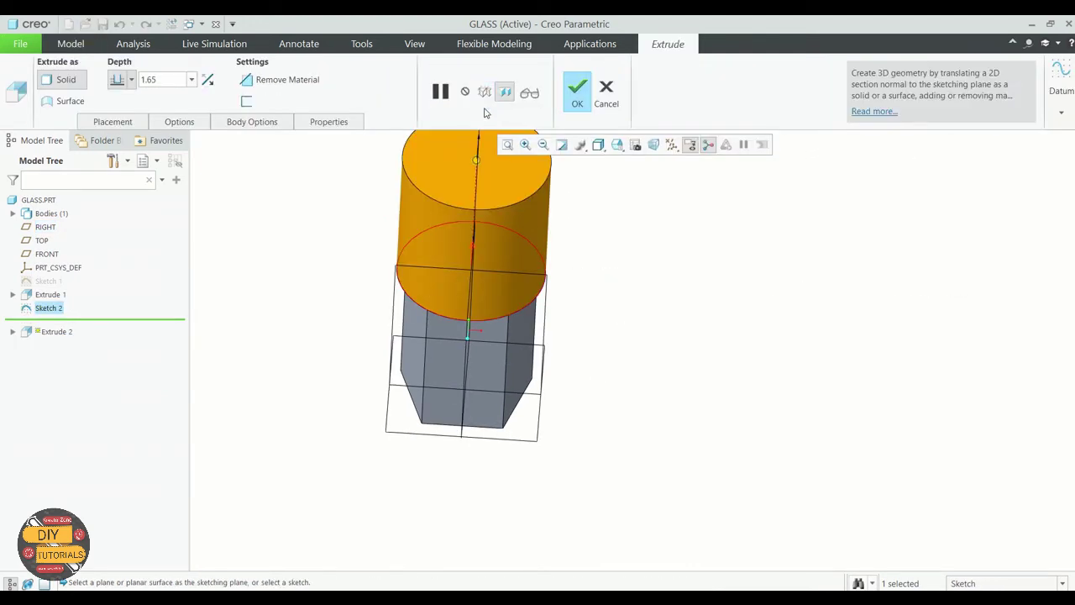
left_click(178, 123)
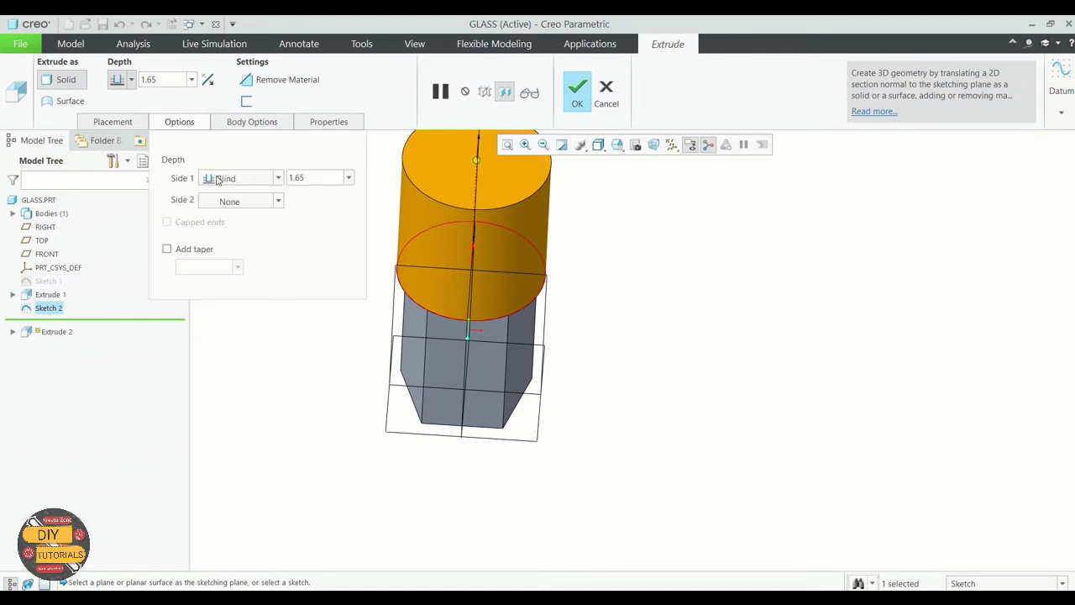
left_click(166, 249)
double_click(205, 269)
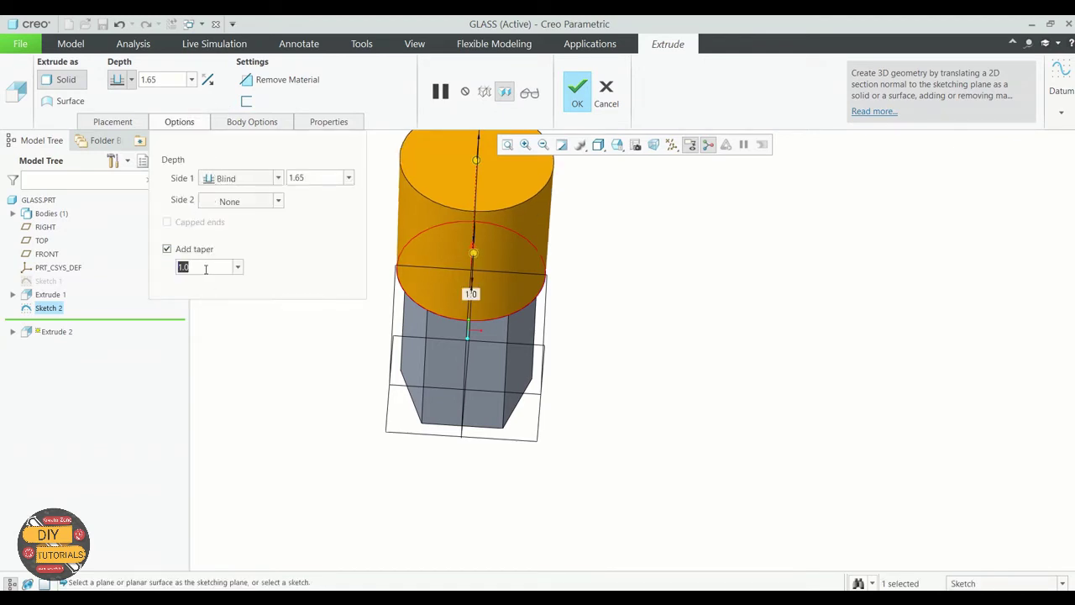
type("6")
key("Return")
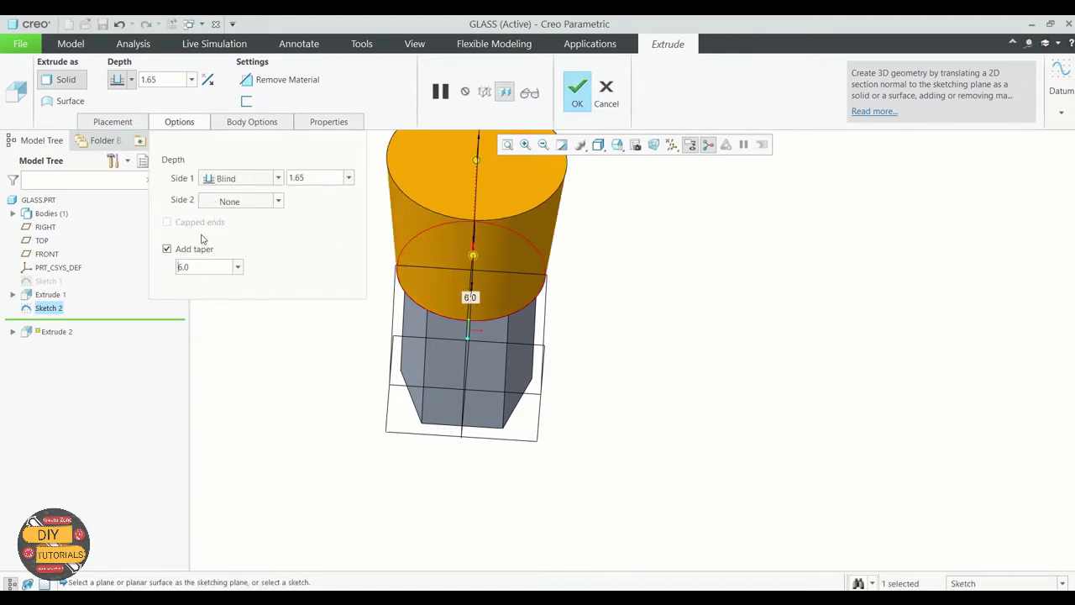
double_click(184, 266)
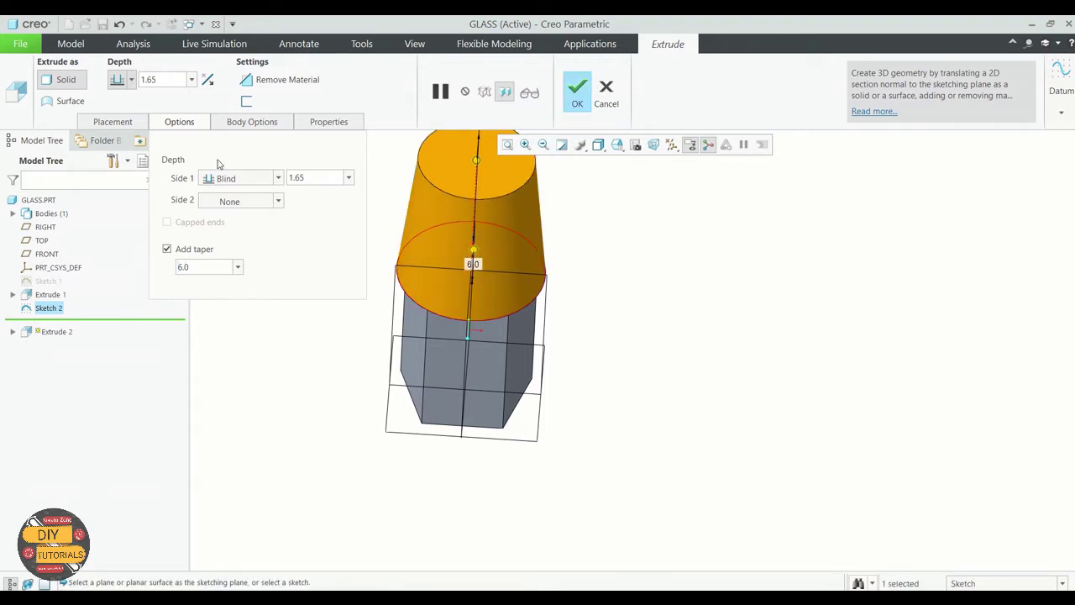
Flip the extrusion direction, set depth 1.75, and complete Extrude 2
left_click(208, 79)
middle_click_drag(590, 331, 595, 258)
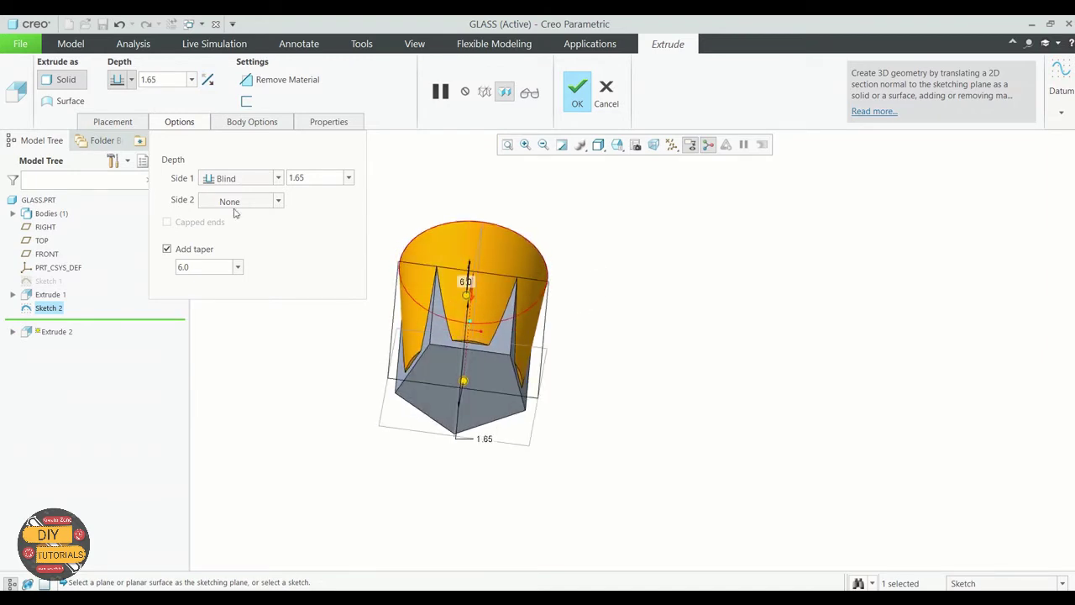
left_click_drag(296, 179, 304, 178)
type("75")
key("Return")
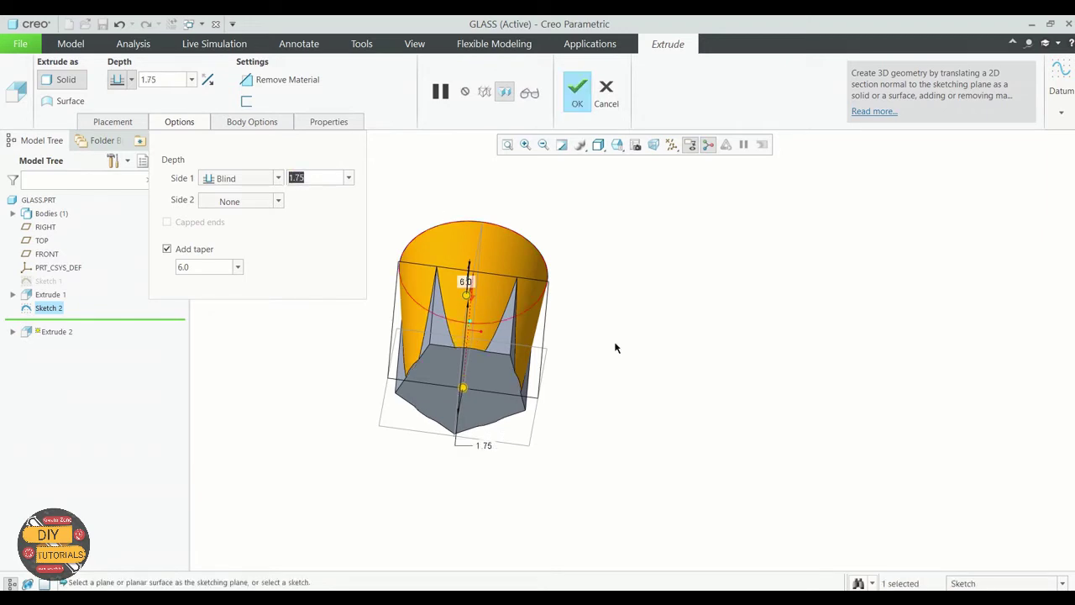
mouse_move(615, 347)
middle_mouse_down()
mouse_move(626, 436)
mouse_move(538, 365)
mouse_move(574, 434)
mouse_move(559, 451)
mouse_move(611, 441)
mouse_move(571, 434)
mouse_move(588, 439)
middle_mouse_up()
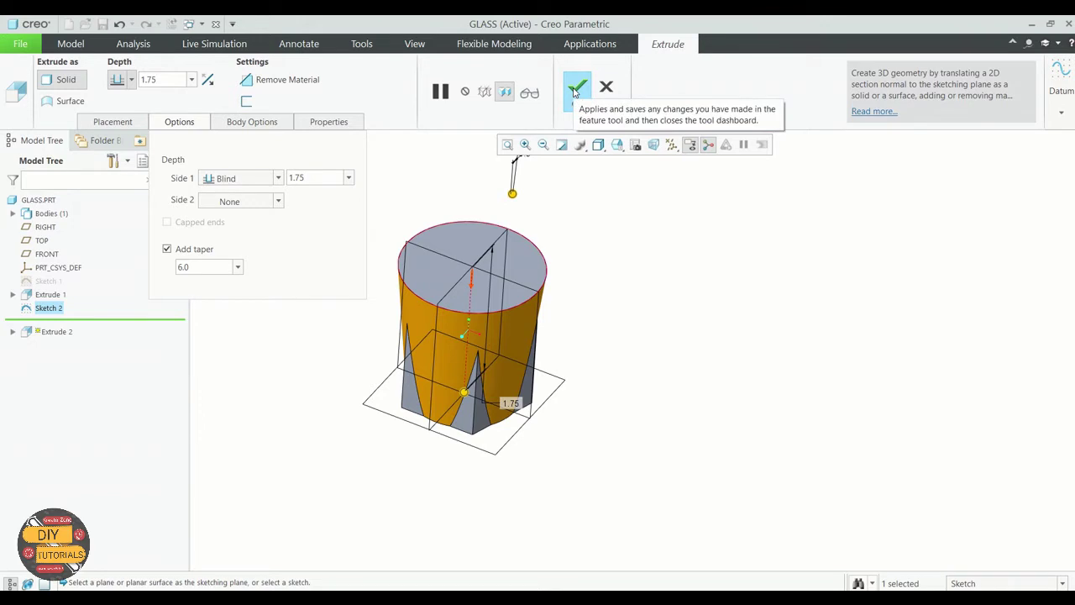
left_click(575, 91)
mouse_move(588, 319)
middle_mouse_down()
mouse_move(559, 285)
mouse_move(569, 312)
mouse_move(549, 360)
middle_mouse_up()
scroll(549, 360, "up", 2)
scroll(434, 269, "up", 3)
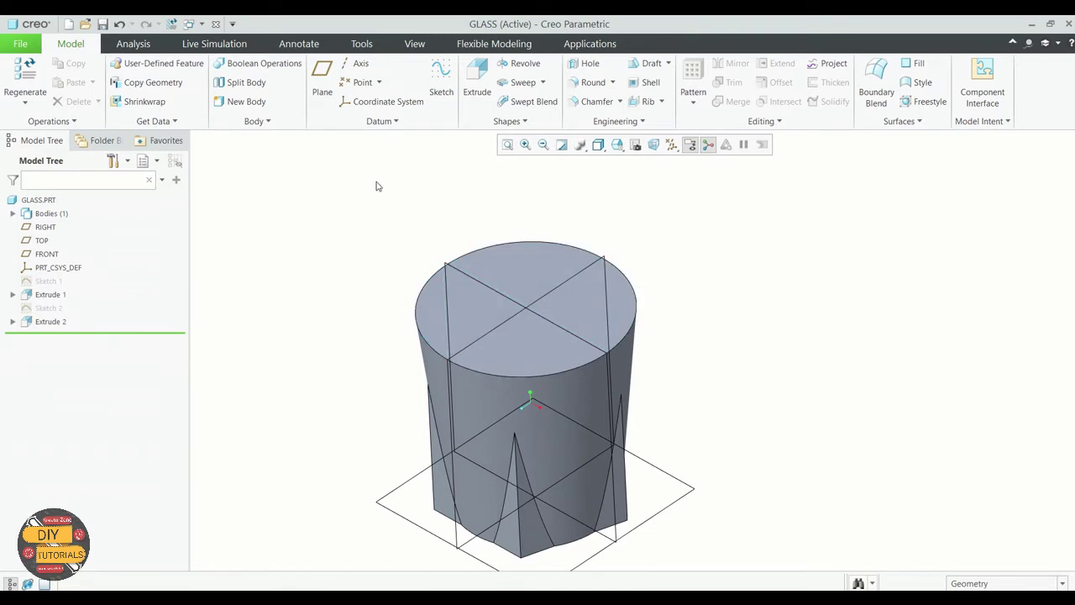
Start Sketch 3 on the cylinder's top face, with the rim edge added as a reference
left_click(441, 80)
left_click(522, 257)
left_click(1009, 338)
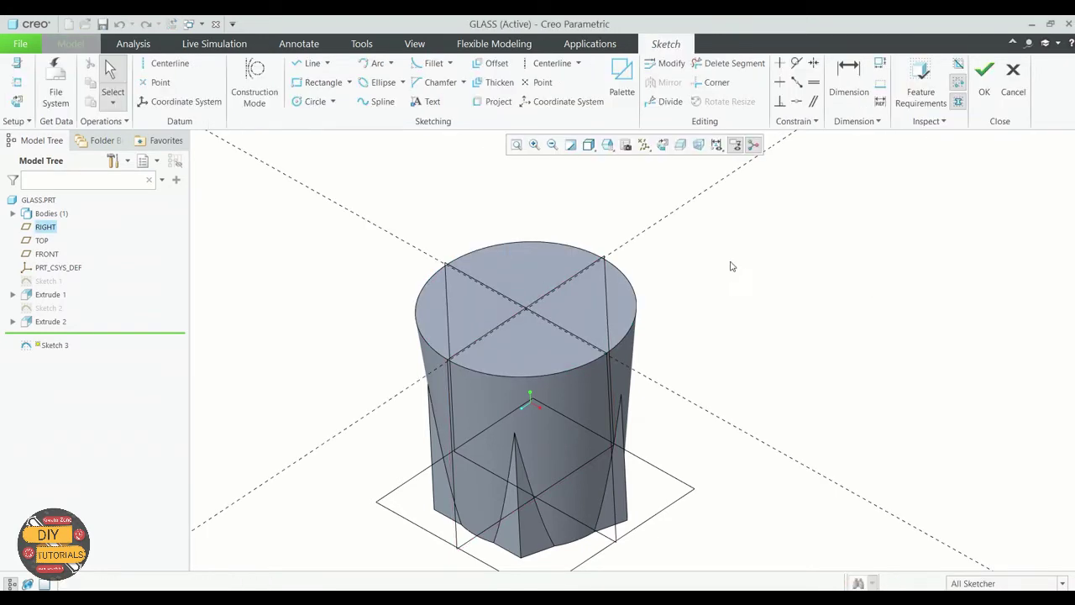
left_click(23, 88)
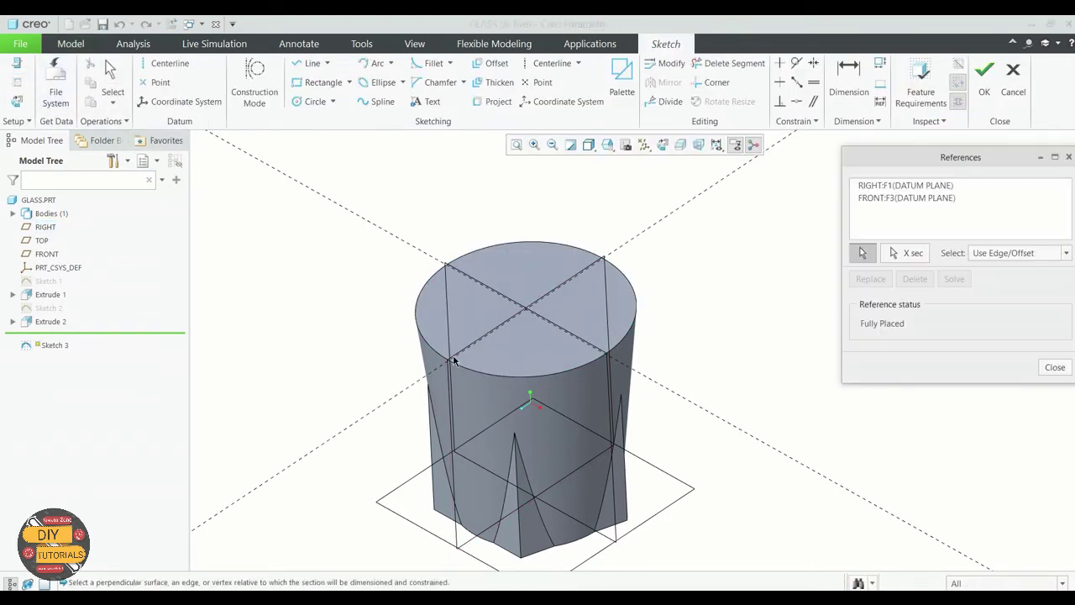
left_click(470, 369)
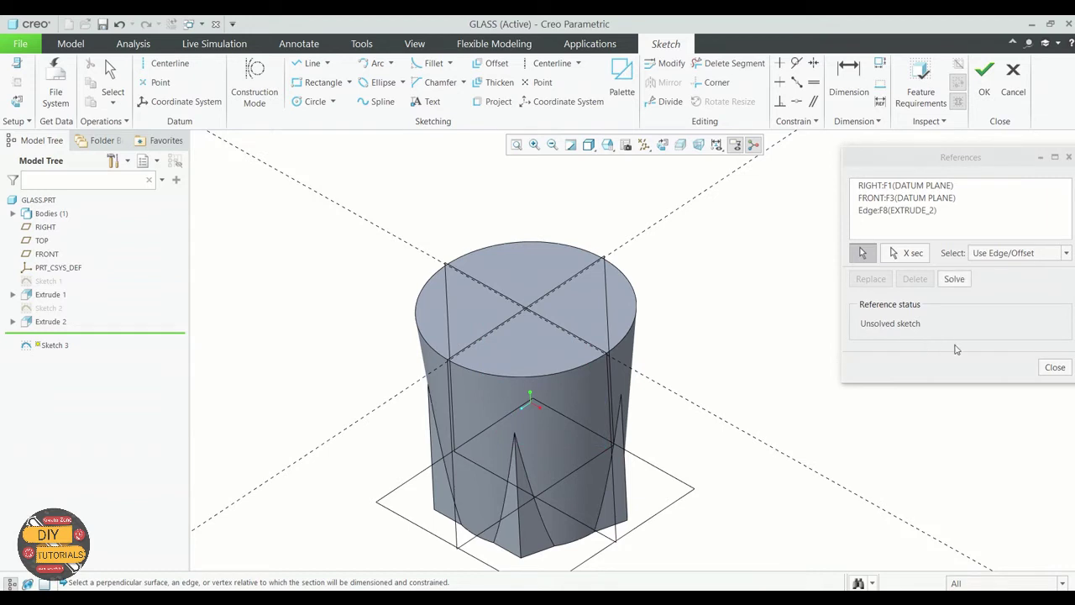
left_click(1054, 368)
left_click(662, 144)
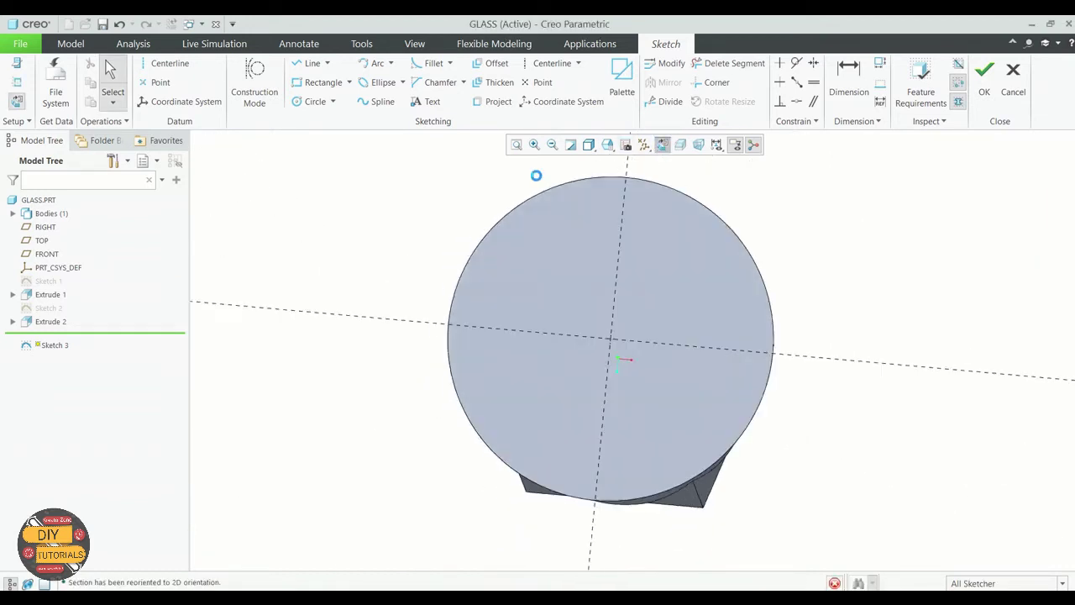
Draw a circle centred at the origin, set its diameter to 1.50, and finish the sketch
key("c")
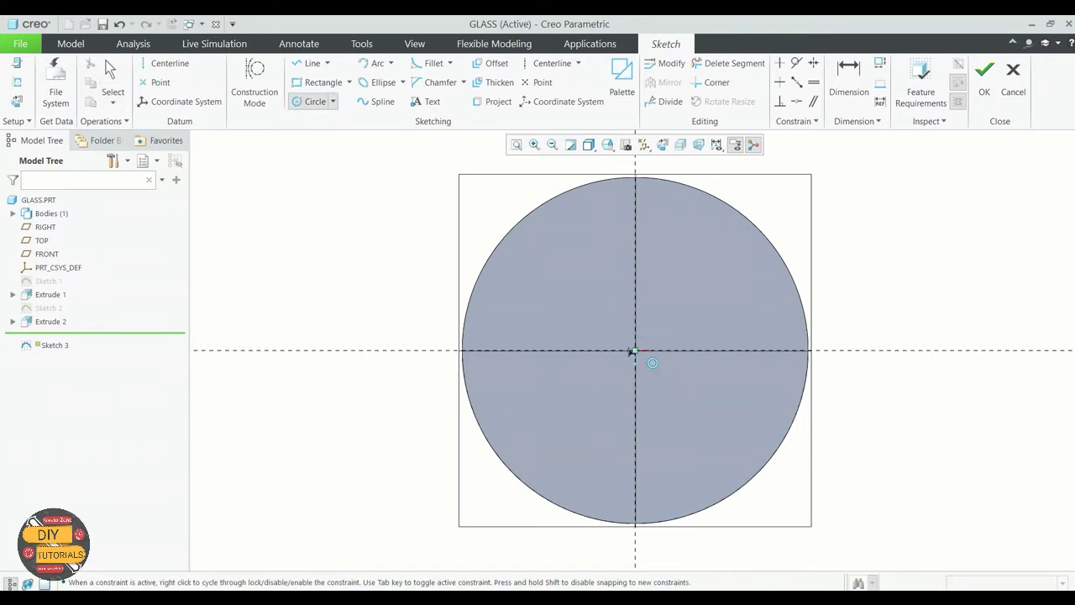
left_click(634, 350)
left_click(760, 296)
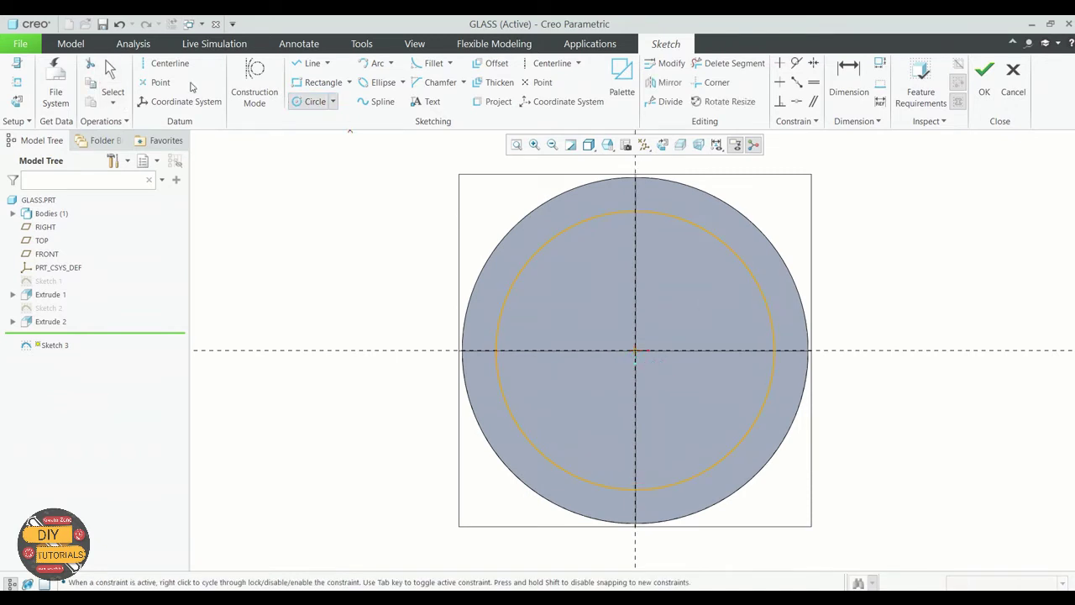
left_click(111, 75)
double_click(475, 217)
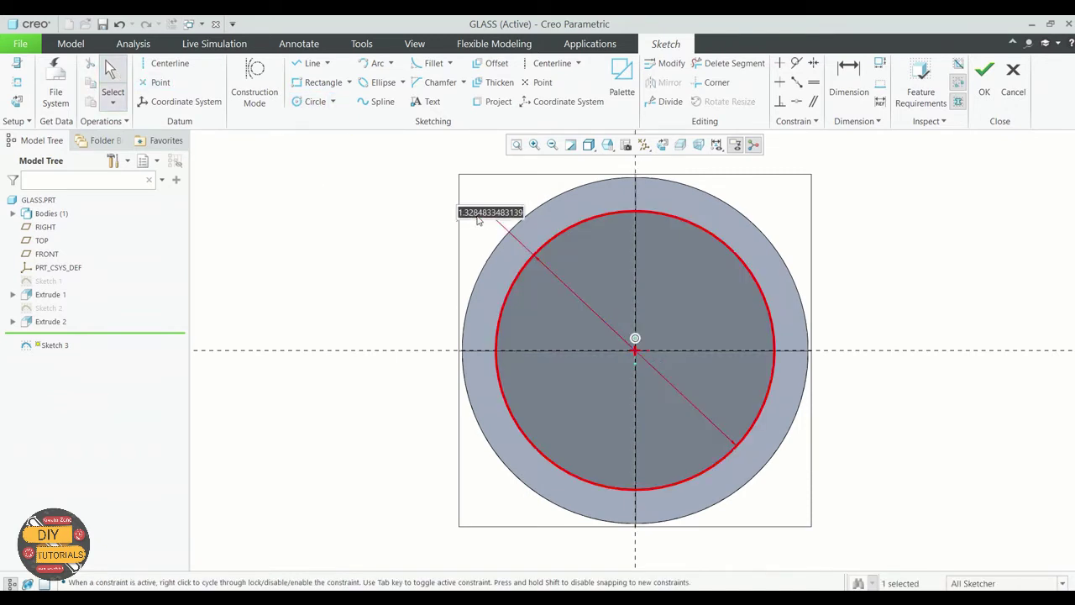
type("1.45")
key("Return")
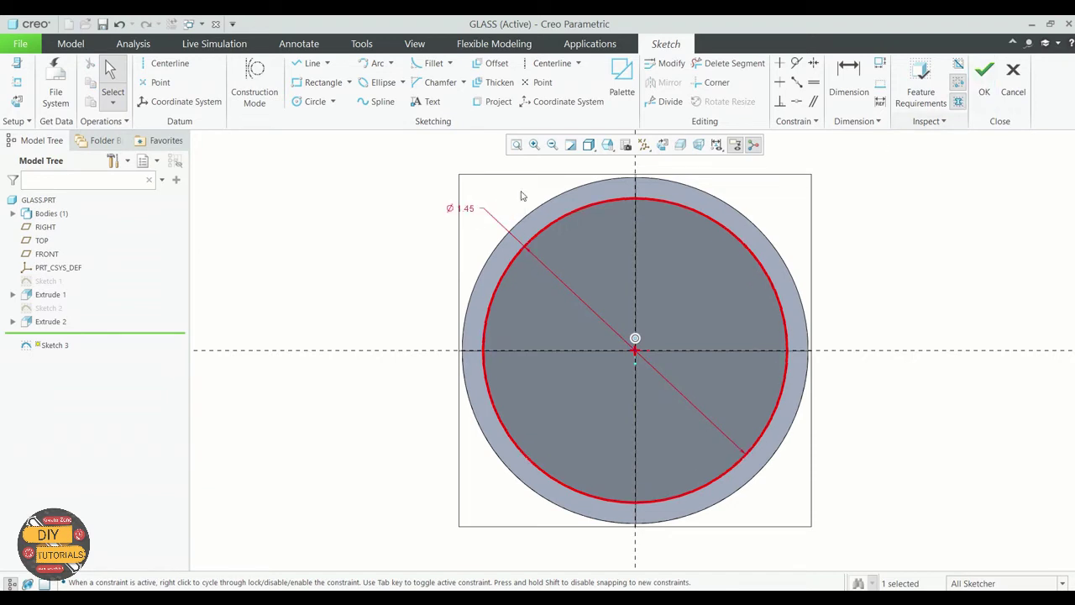
double_click(469, 211)
type("1")
type("5")
key("Return")
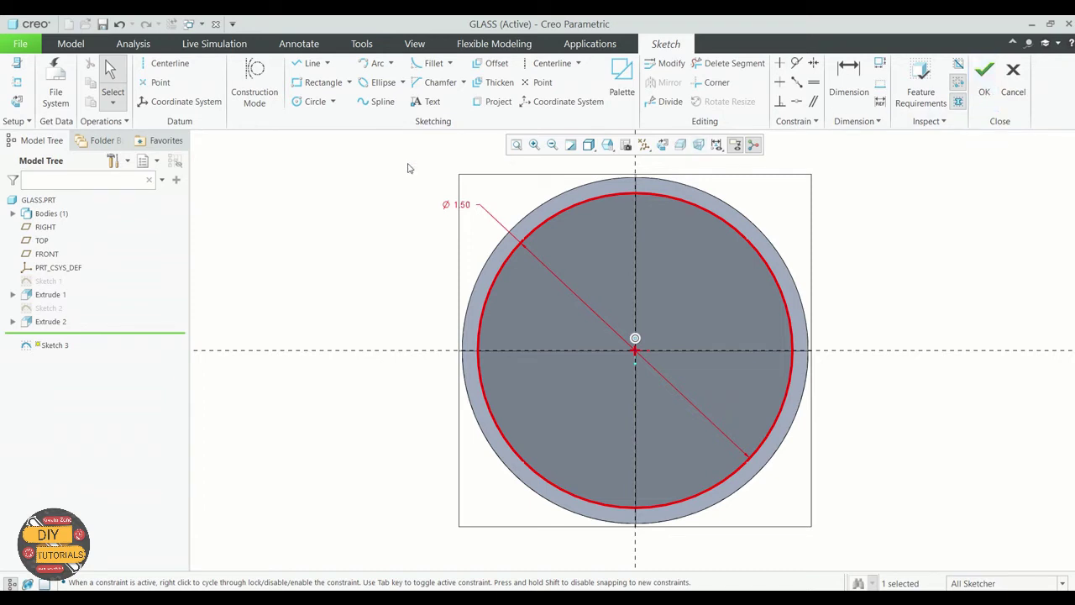
left_click(984, 84)
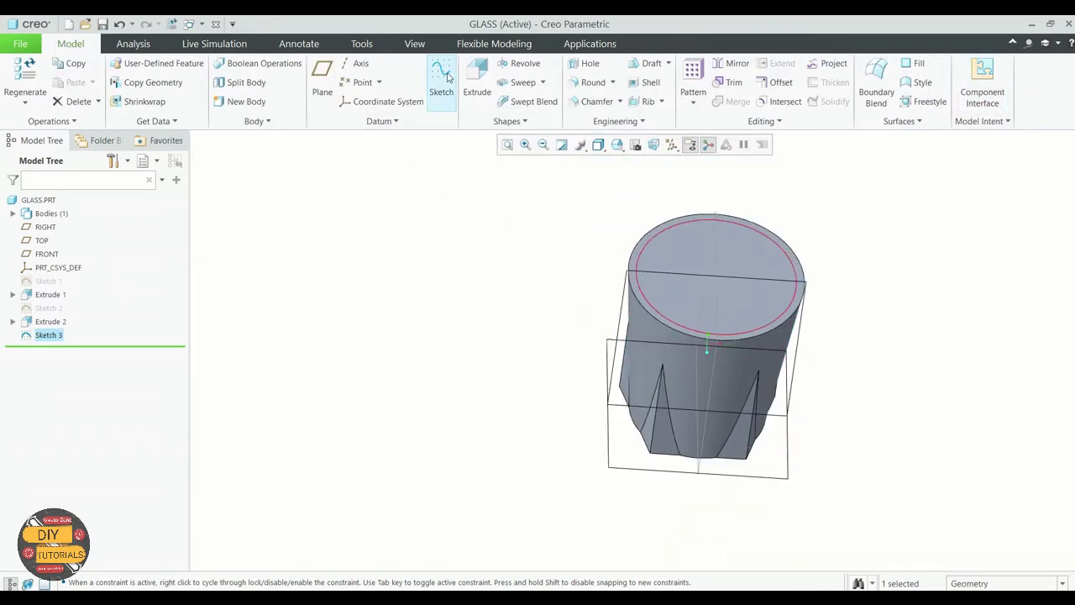
Extrude Sketch 3 with tapering enabled at a 5.0 taper angle
left_click(477, 79)
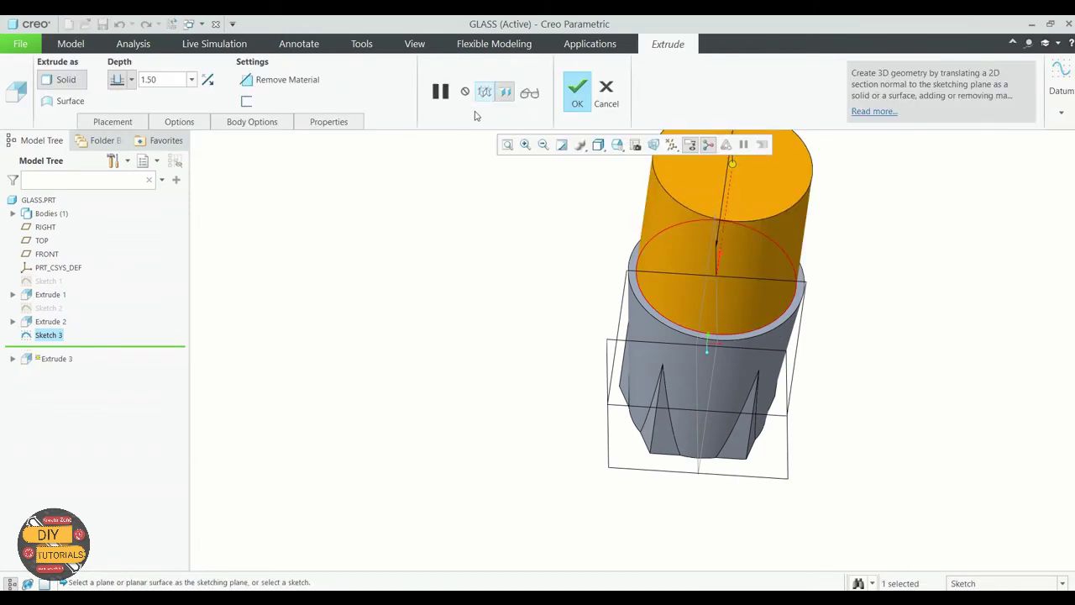
left_click(243, 122)
left_click(179, 122)
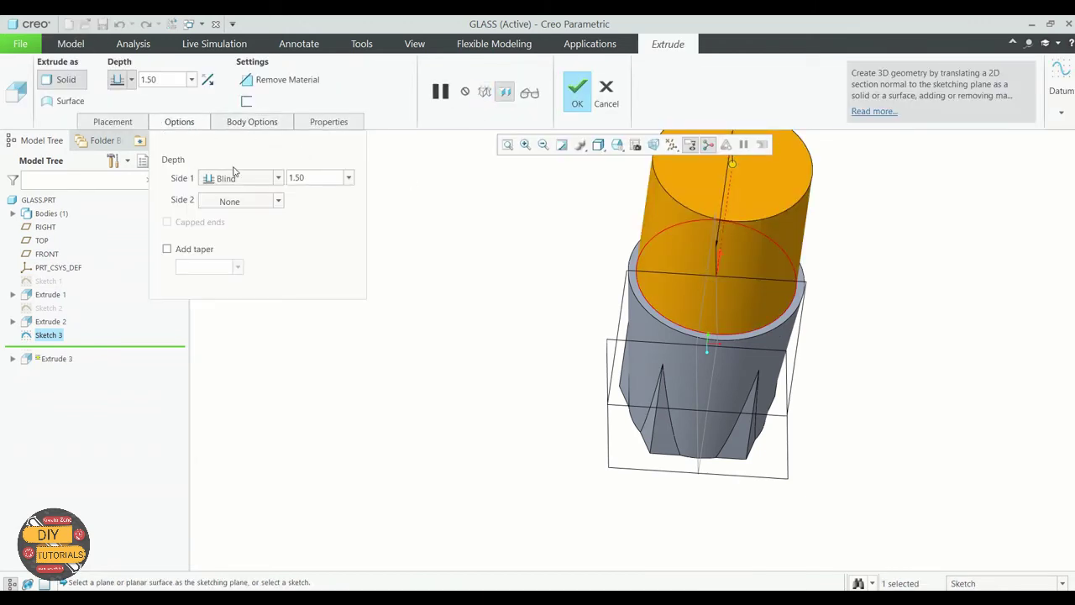
left_click(166, 249)
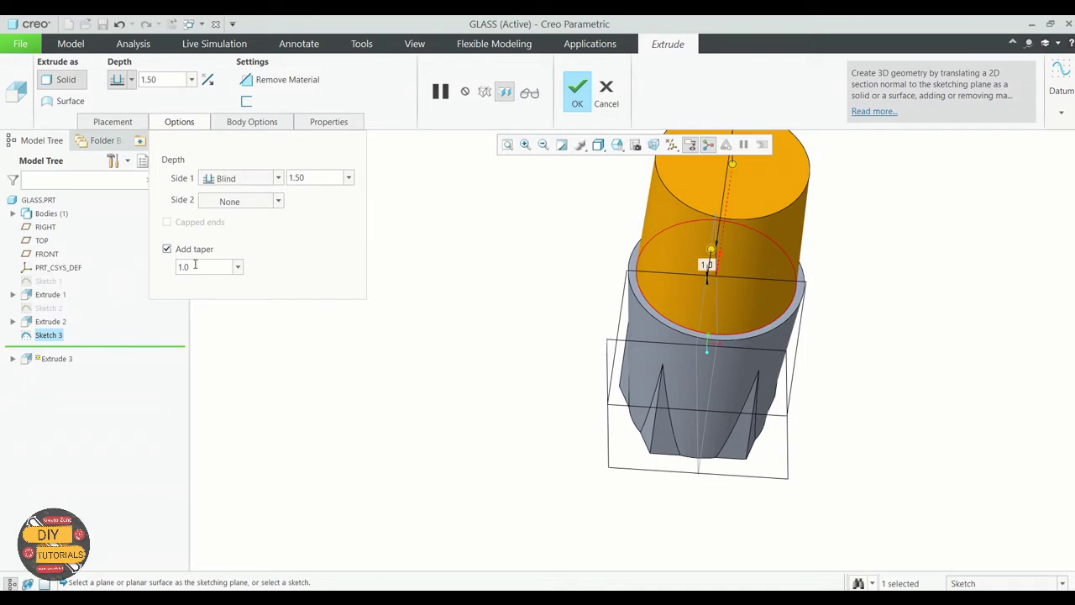
double_click(183, 267)
type("-5")
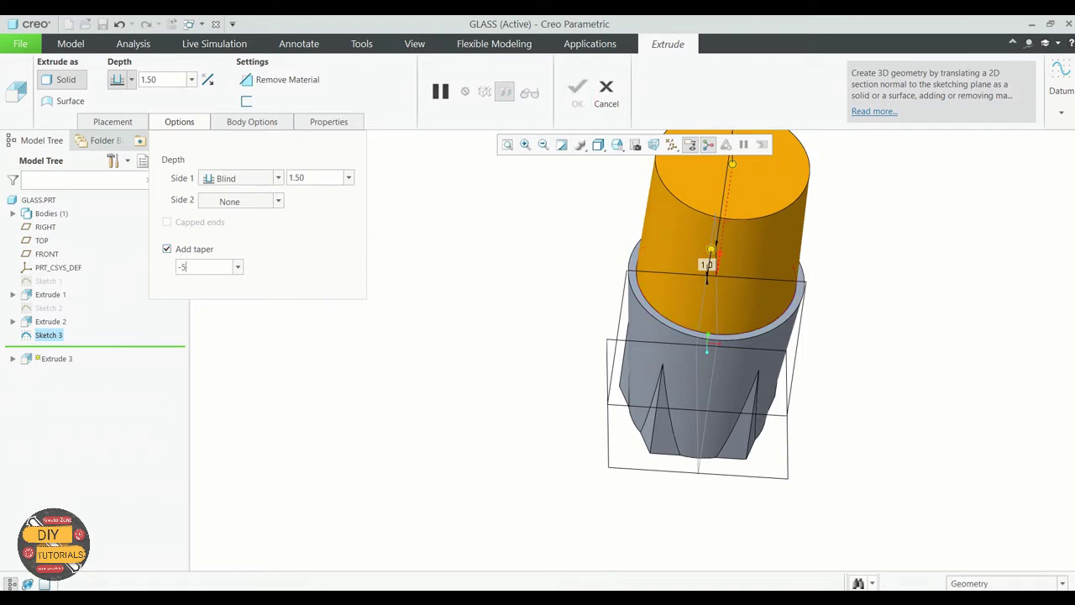
key("Return")
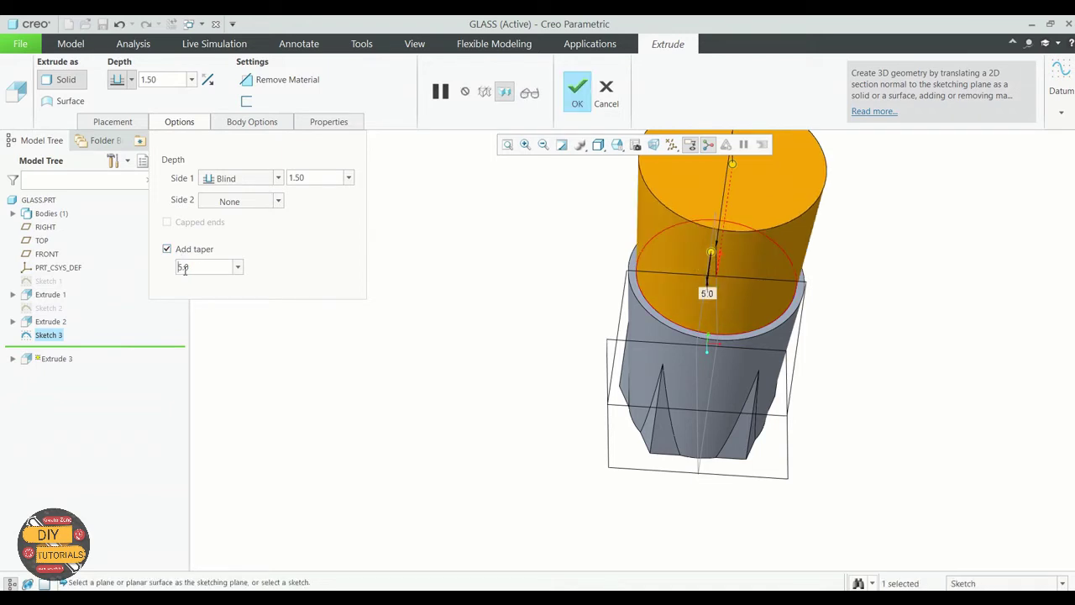
double_click(185, 267)
type("5")
key("Return")
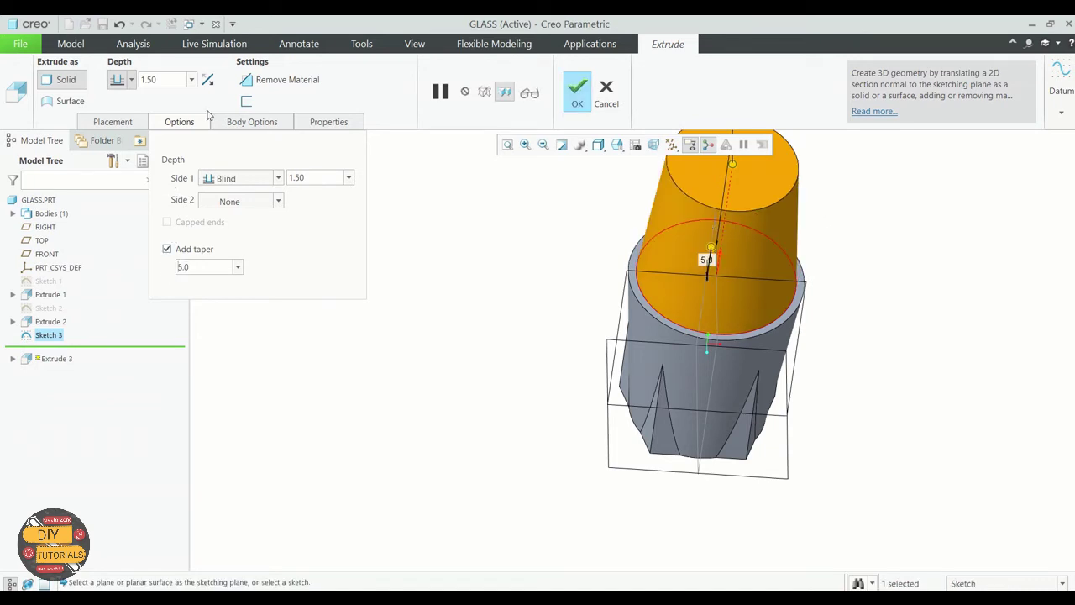
Flip the extrusion to remove material, then orbit to check the hollow
left_click(210, 81)
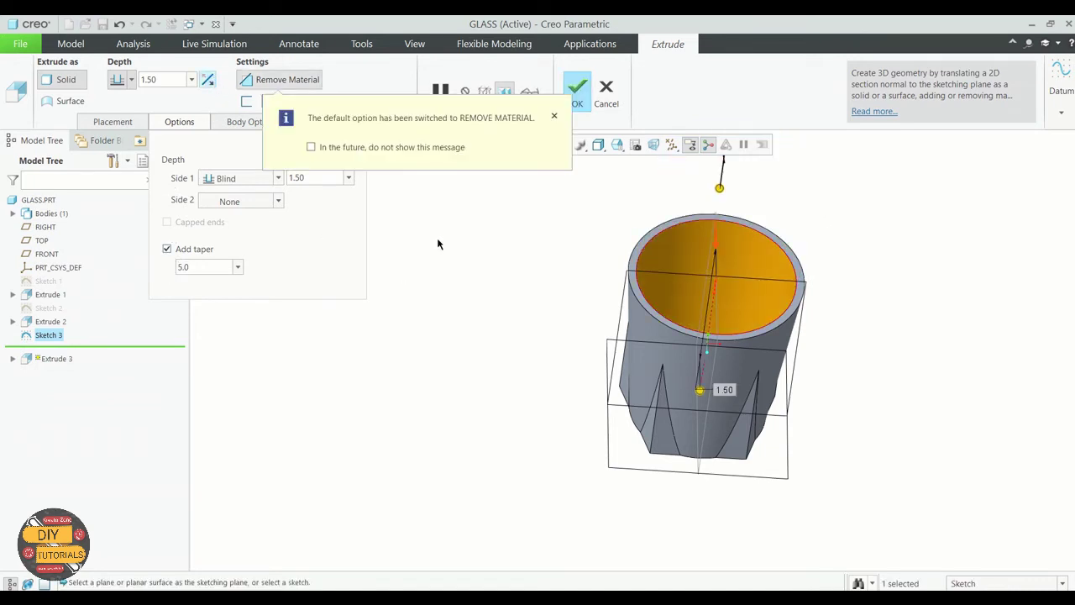
left_click(307, 150)
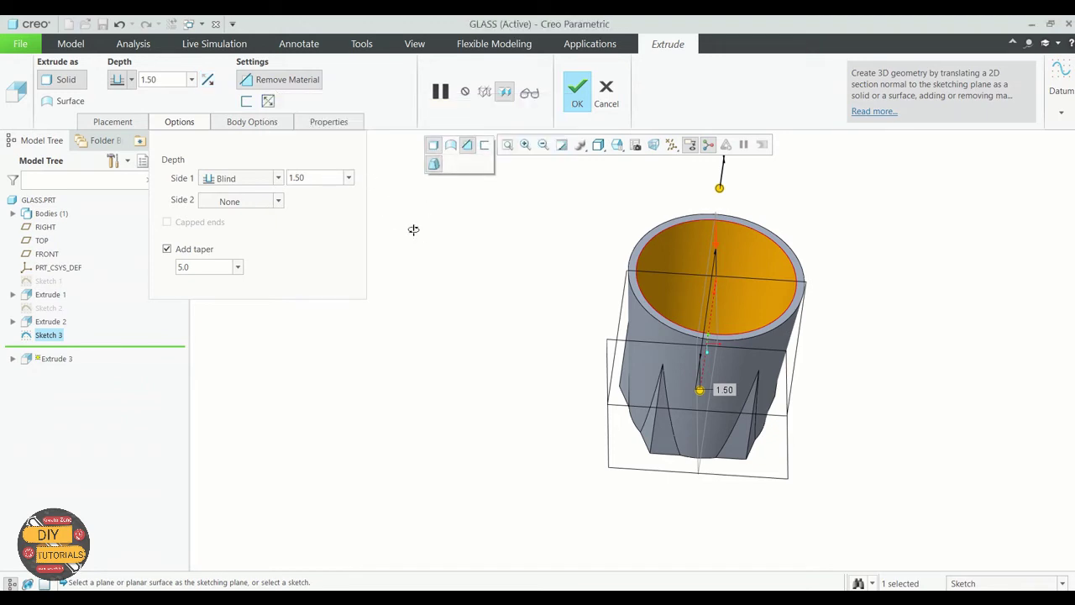
mouse_move(412, 230)
middle_mouse_down()
mouse_move(398, 269)
mouse_move(403, 220)
mouse_move(473, 305)
middle_mouse_up()
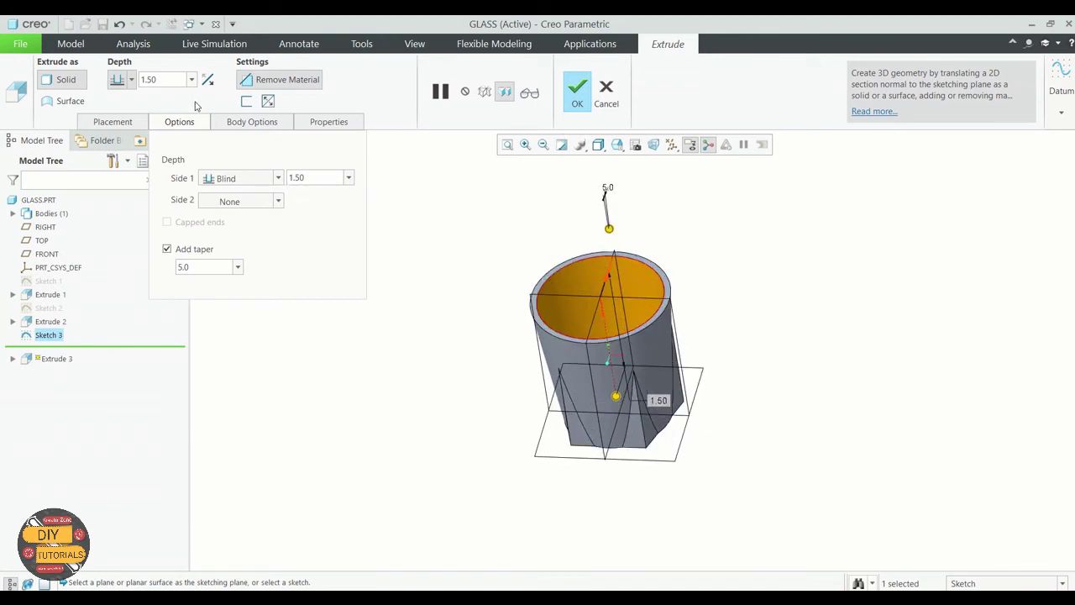
mouse_move(472, 345)
middle_mouse_down()
mouse_move(509, 420)
mouse_move(511, 384)
mouse_move(639, 183)
middle_mouse_up()
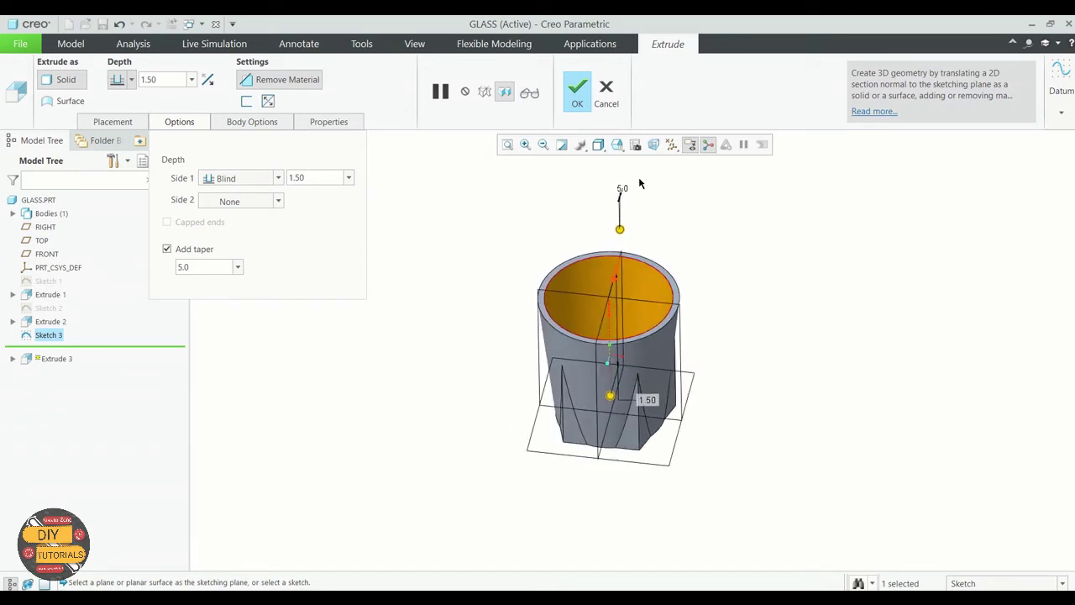
Confirm the tapered hollowing cut as Extrude 3
left_click(586, 102)
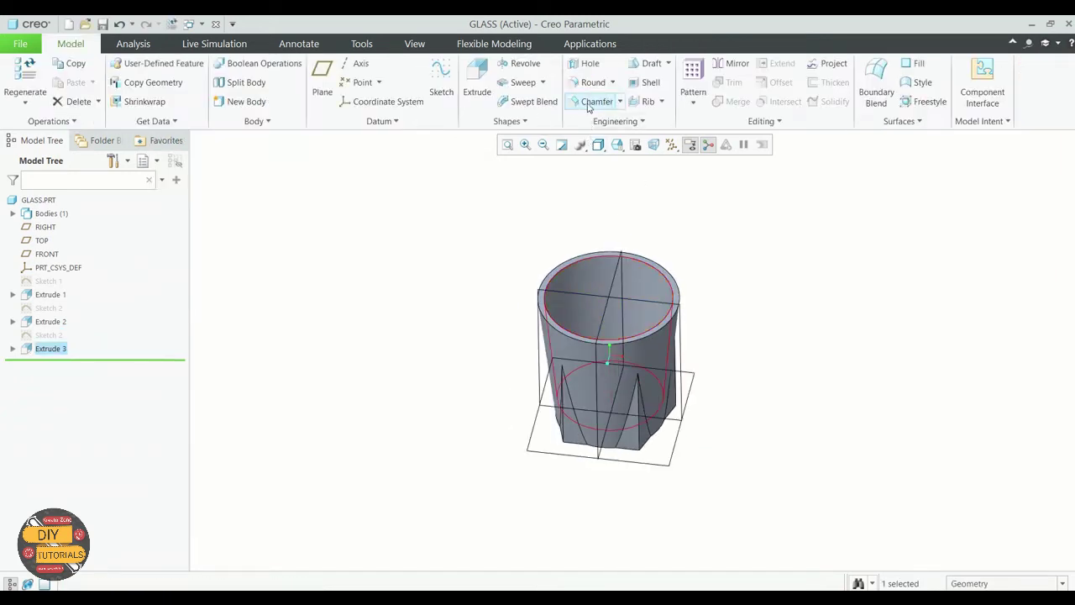
mouse_move(431, 312)
middle_mouse_down()
mouse_move(432, 358)
mouse_move(427, 333)
middle_mouse_up()
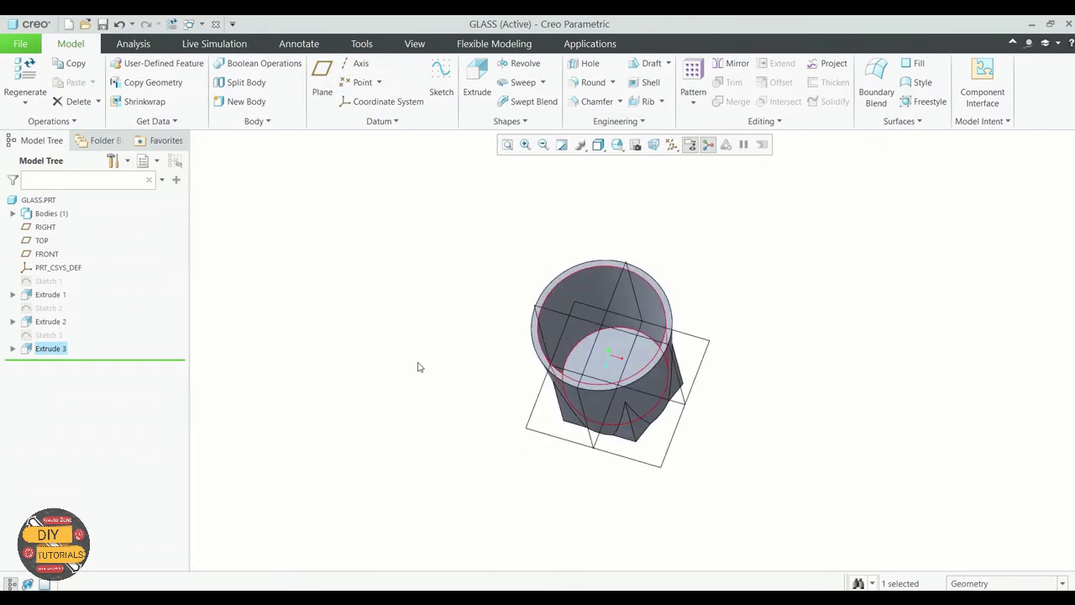
left_click(467, 364)
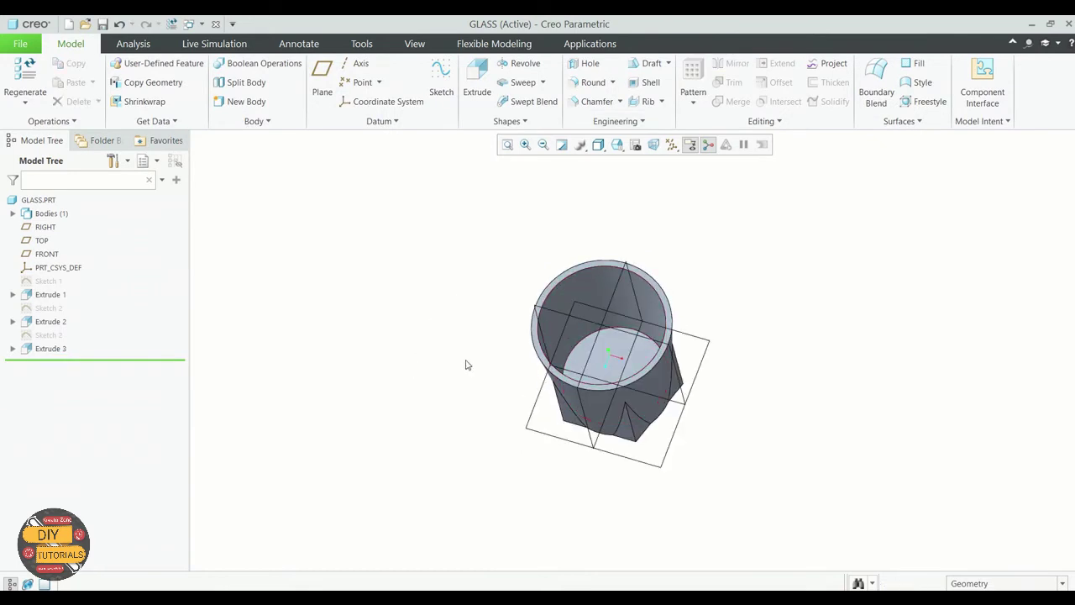
Round the cavity's inner bottom edge with a 0.20 radius
left_click(588, 82)
left_click(625, 332)
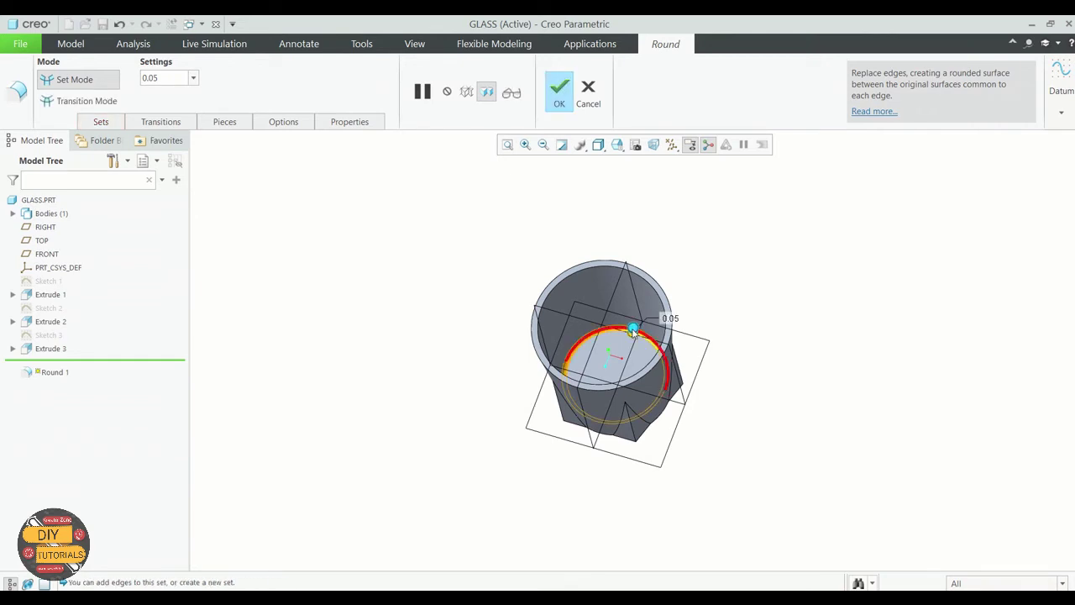
double_click(164, 77)
type("0.2")
key("Return")
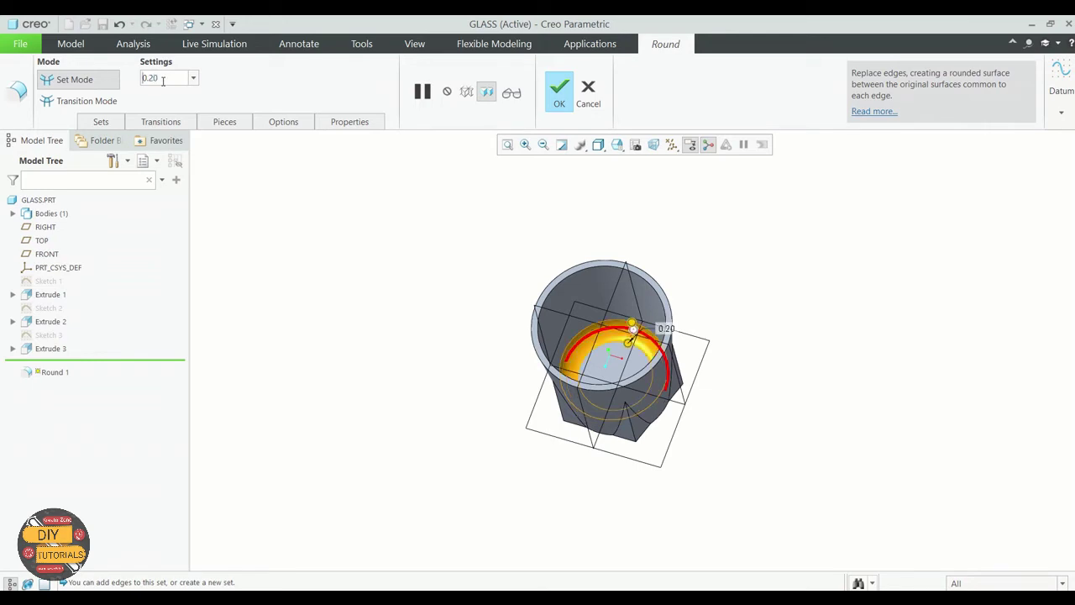
left_click(556, 95)
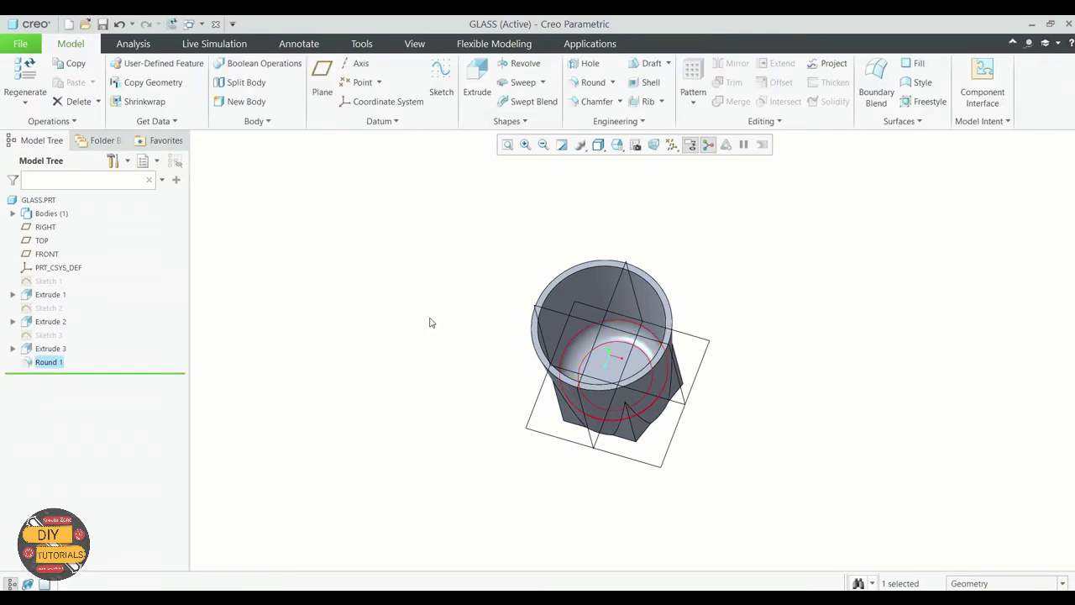
mouse_move(427, 355)
middle_mouse_down()
mouse_move(431, 293)
mouse_move(422, 336)
mouse_move(436, 305)
mouse_move(409, 316)
middle_mouse_up()
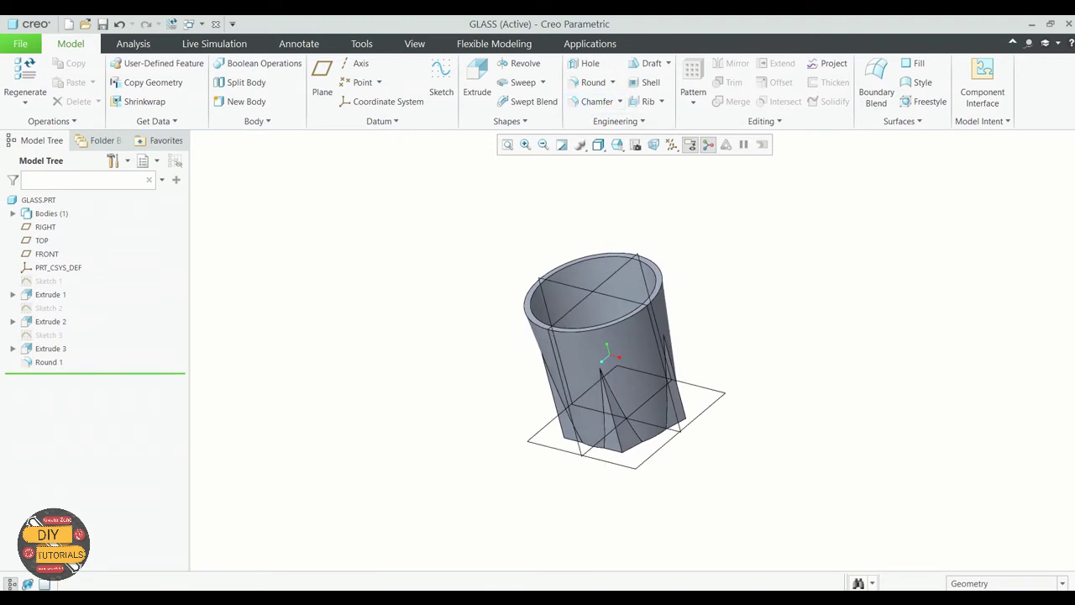
Start a 0.05 round on the glass's outer and inner top rim edges
left_click(585, 82)
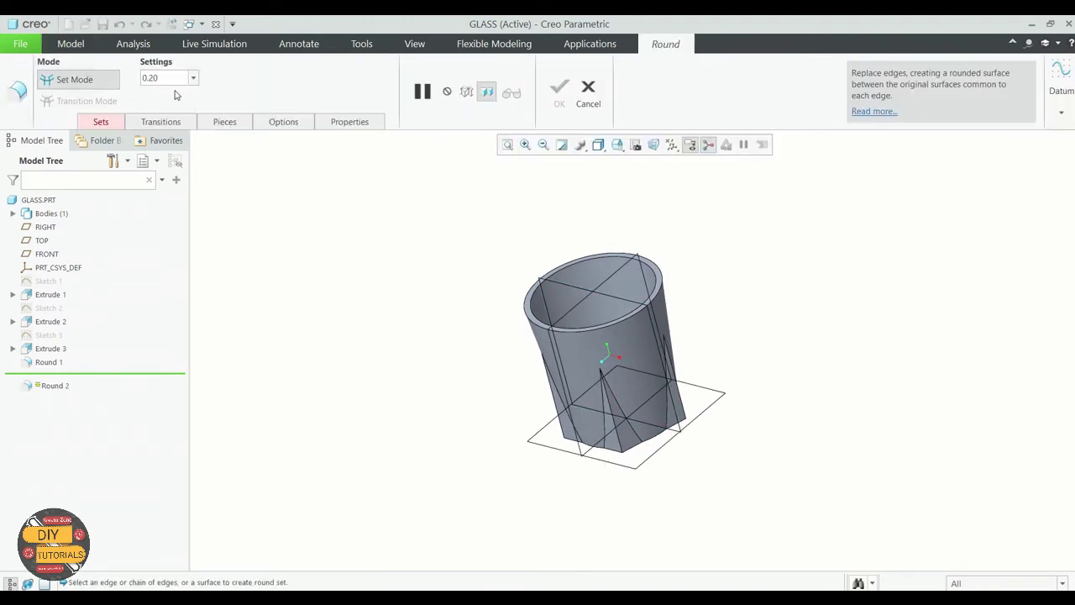
left_click_drag(158, 77, 150, 77)
type("05")
key("Return")
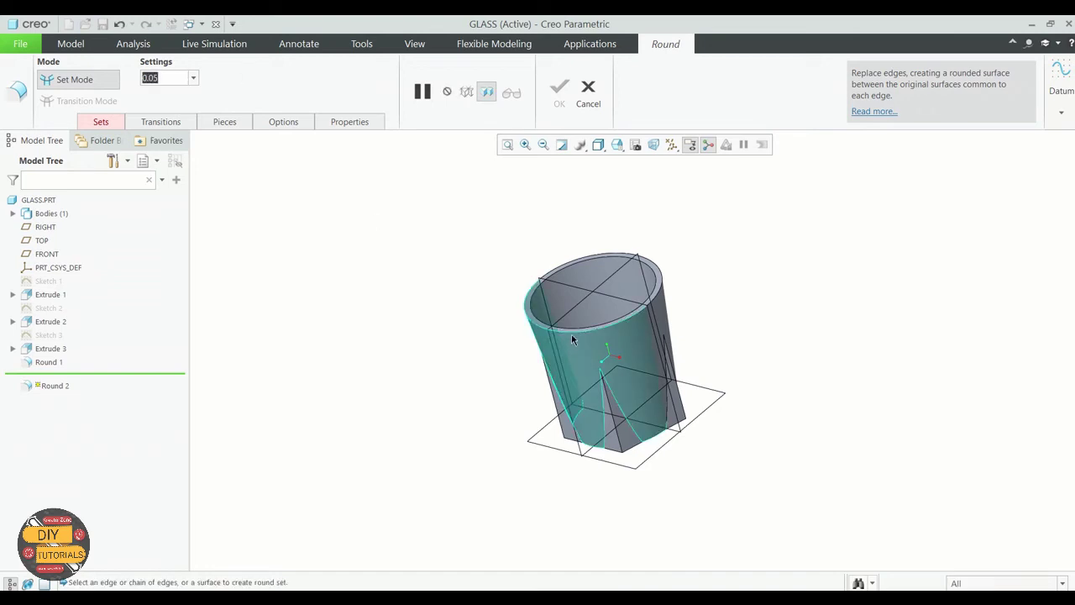
left_click(576, 328)
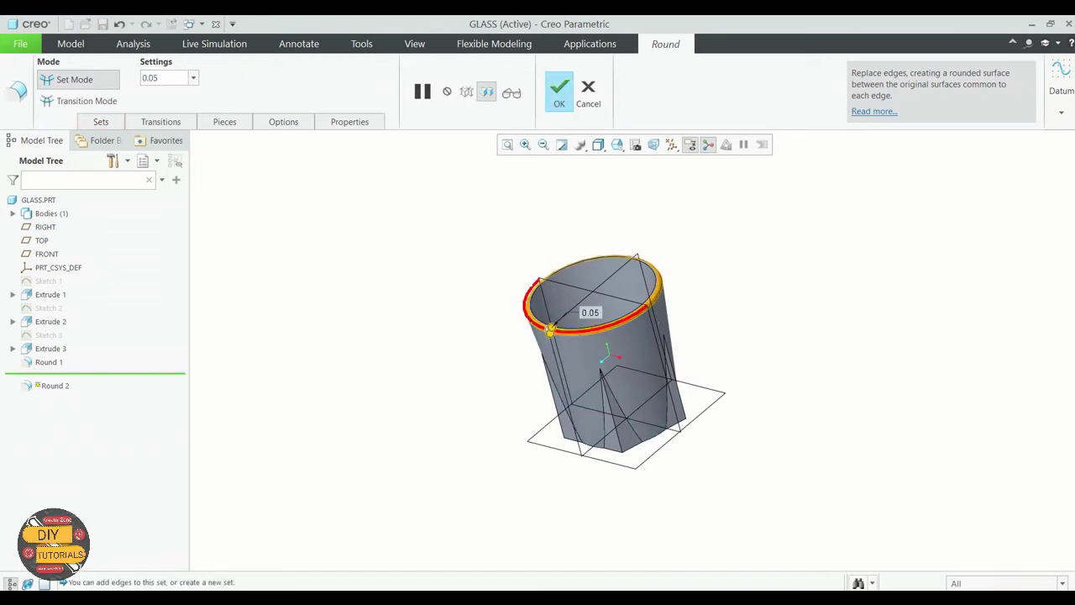
middle_click_drag(747, 361, 750, 378)
scroll(694, 355, "up", 3)
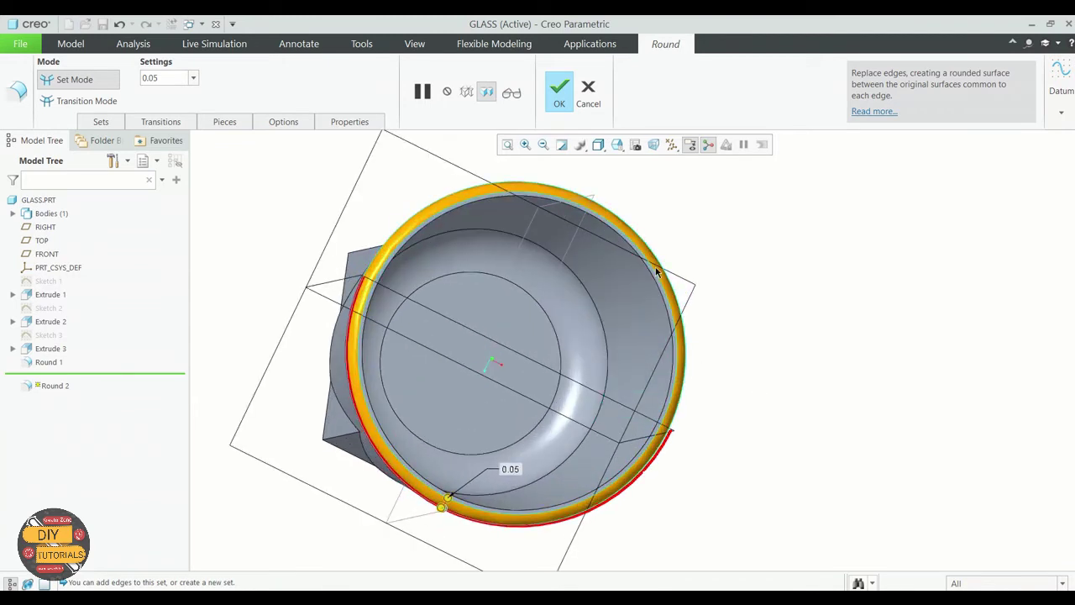
left_click(651, 274)
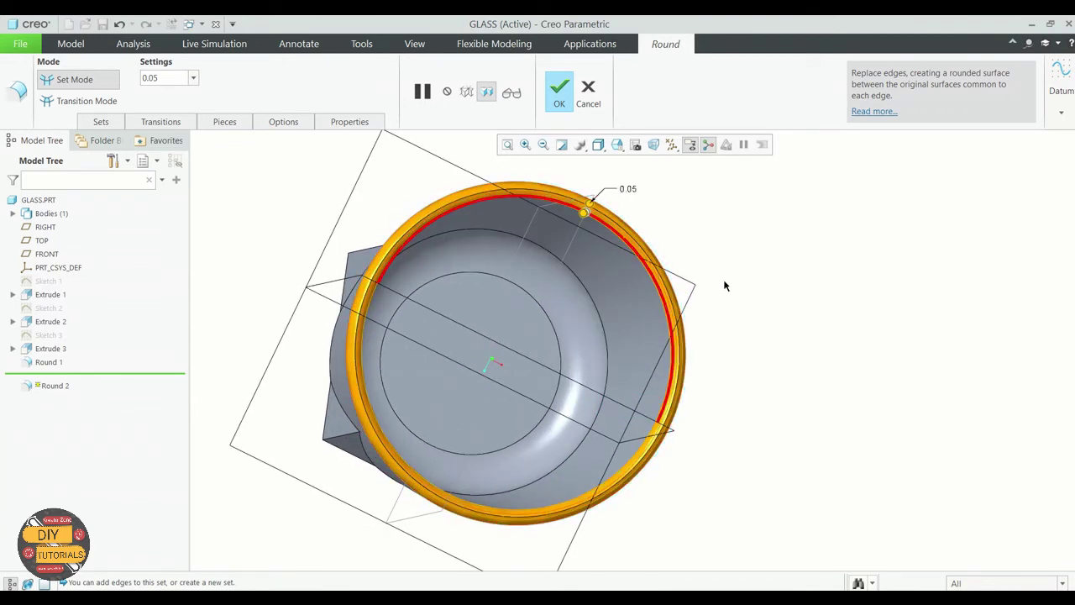
middle_click_drag(725, 286, 720, 231)
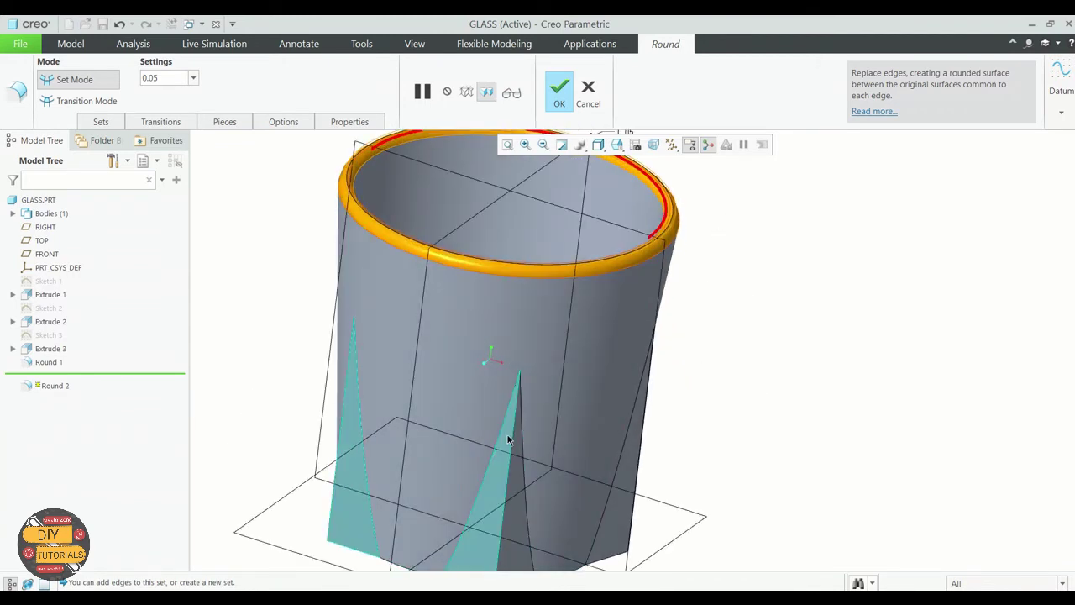
Add the triangular cuts' vertical edges to the 0.05 round
left_click(513, 434, "ctrl")
scroll(513, 434, "up", 3)
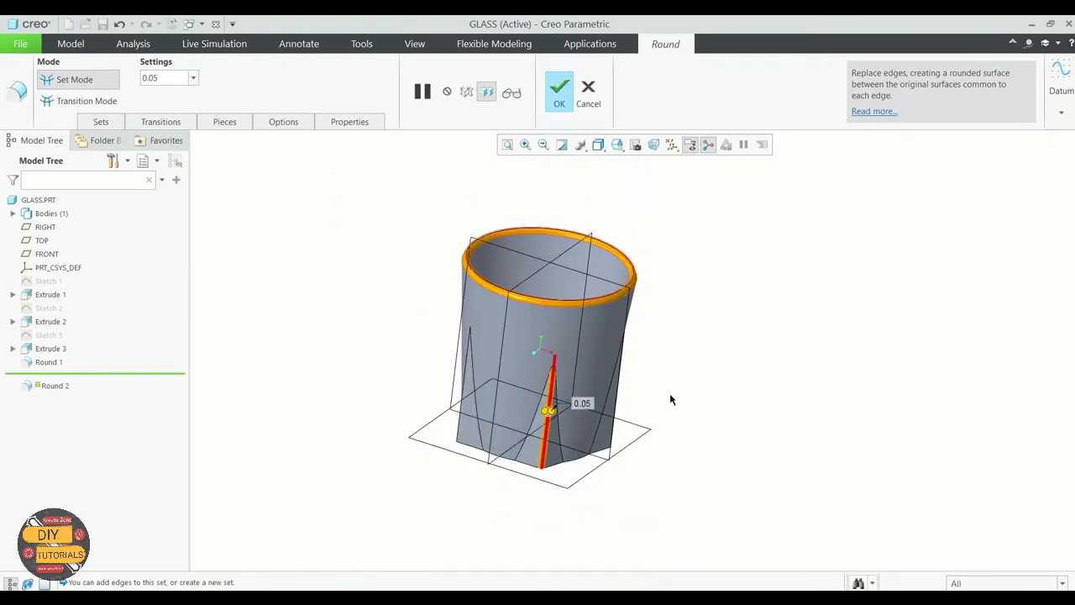
middle_click_drag(669, 393, 598, 389)
left_click(592, 390, "ctrl")
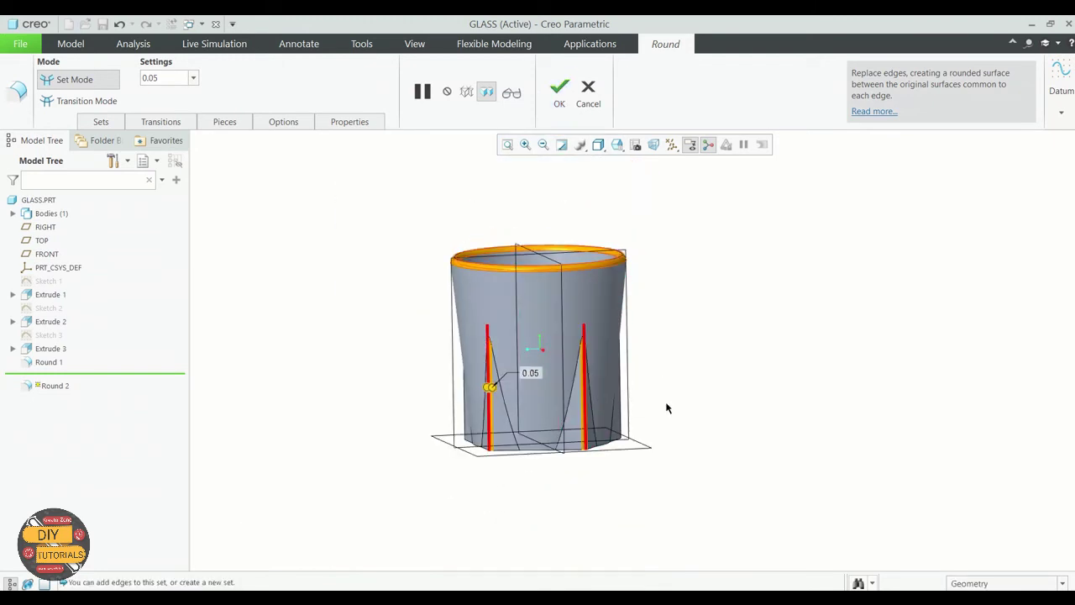
middle_click_drag(667, 406, 638, 401)
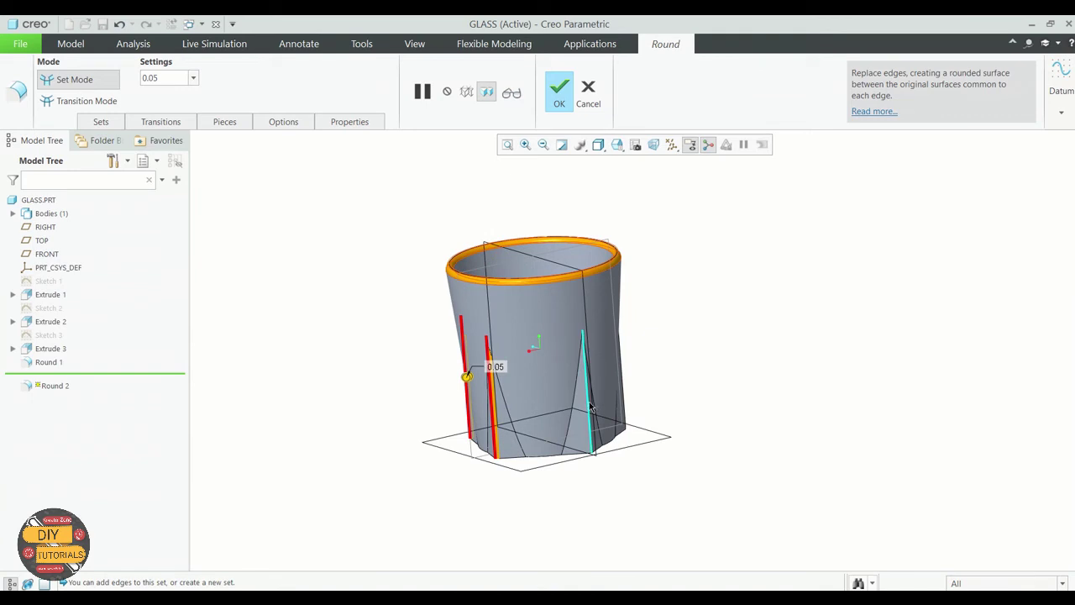
middle_click_drag(709, 397, 623, 410)
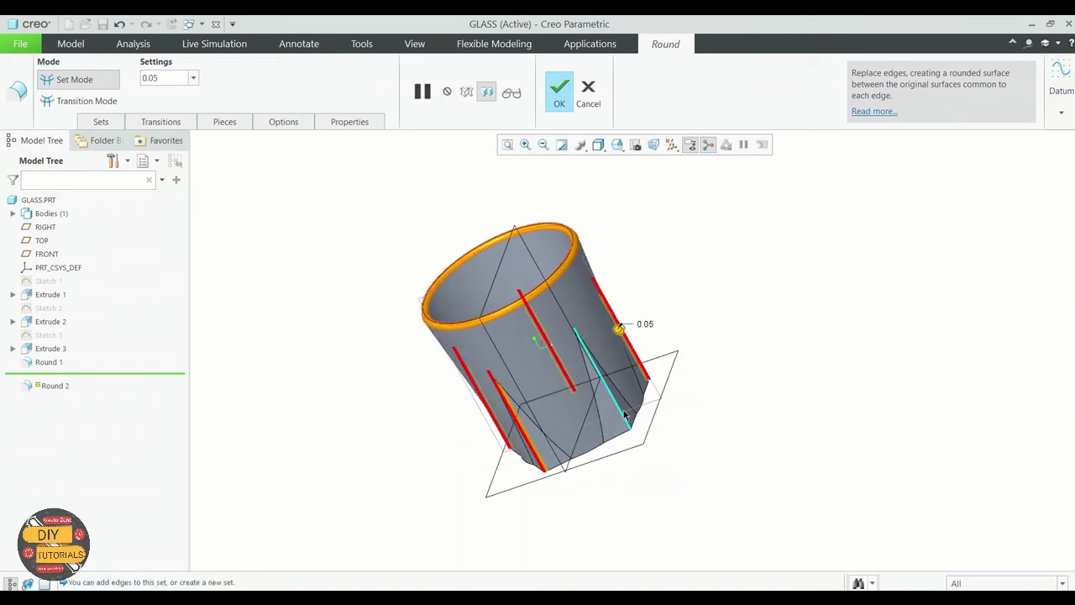
middle_click_drag(727, 384, 760, 375)
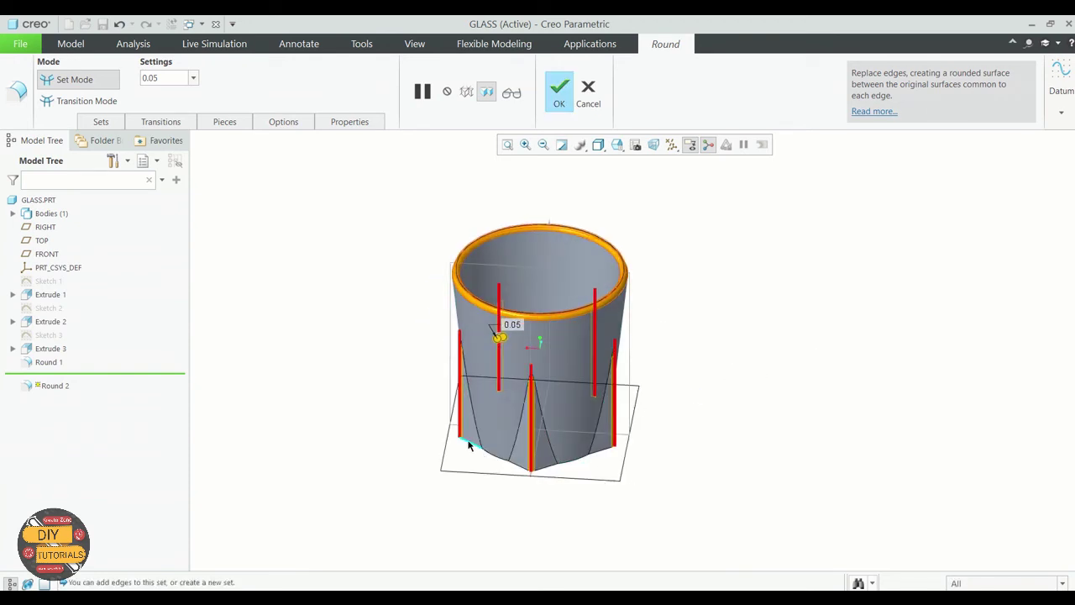
Add all the pentagonal base's bottom edge segments to the round
left_click(468, 446, "ctrl")
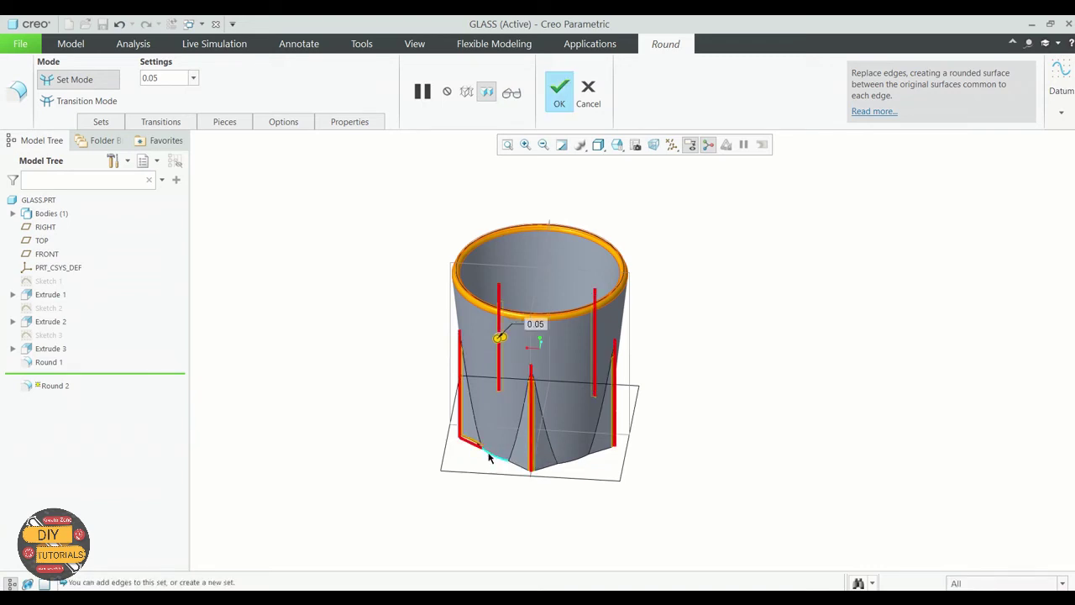
left_click(489, 457, "ctrl")
left_click(574, 460, "ctrl")
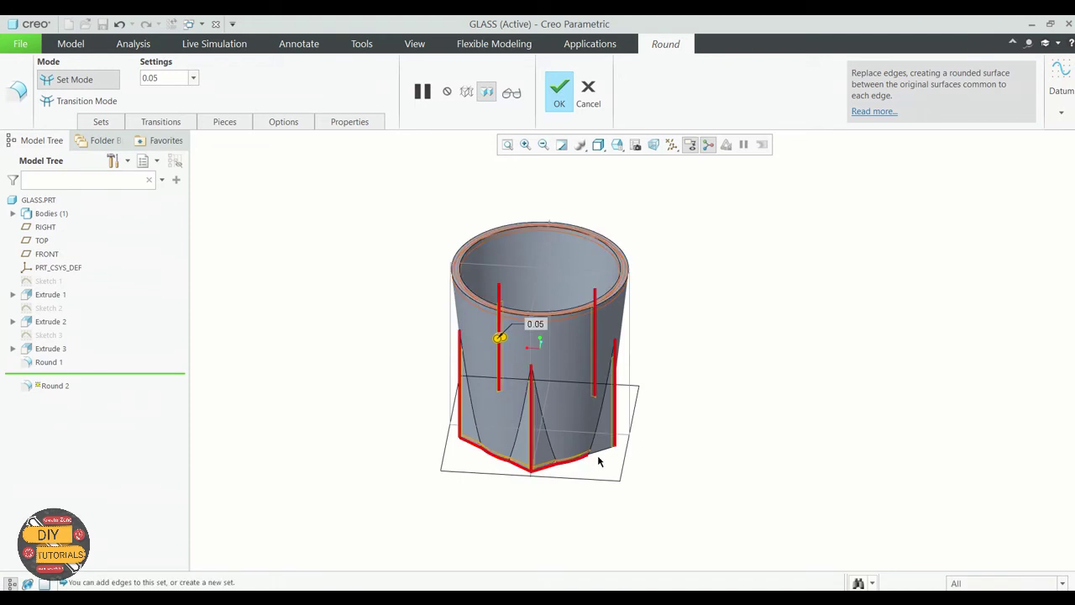
middle_click_drag(667, 448, 584, 459)
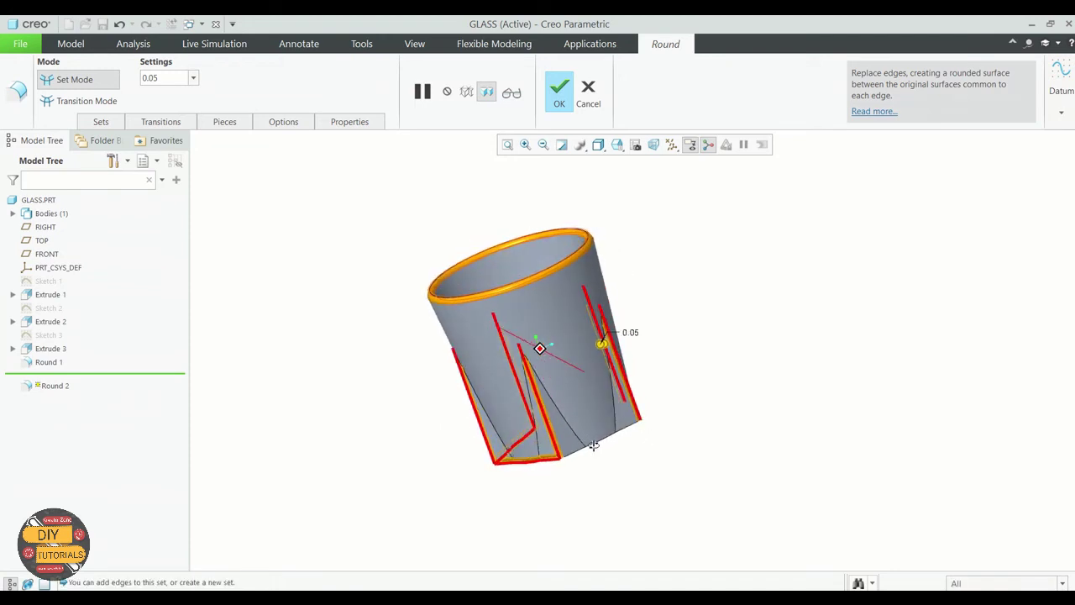
left_click(577, 456, "ctrl")
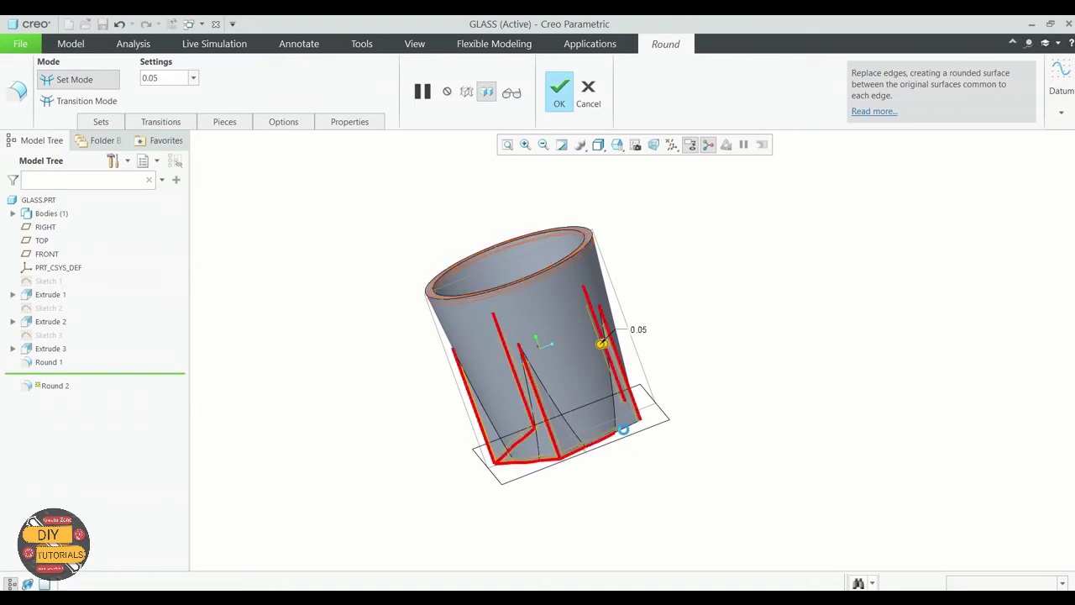
mouse_move(748, 403)
middle_mouse_down()
mouse_move(667, 415)
mouse_move(611, 446)
middle_mouse_up()
scroll(547, 458, "up", 3)
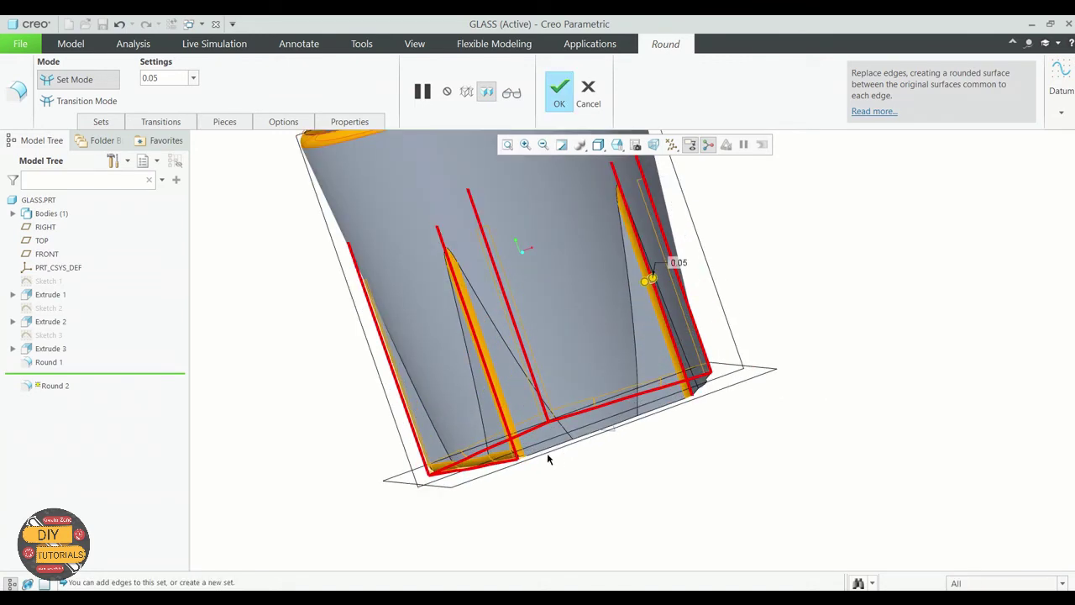
left_click(601, 432, "ctrl")
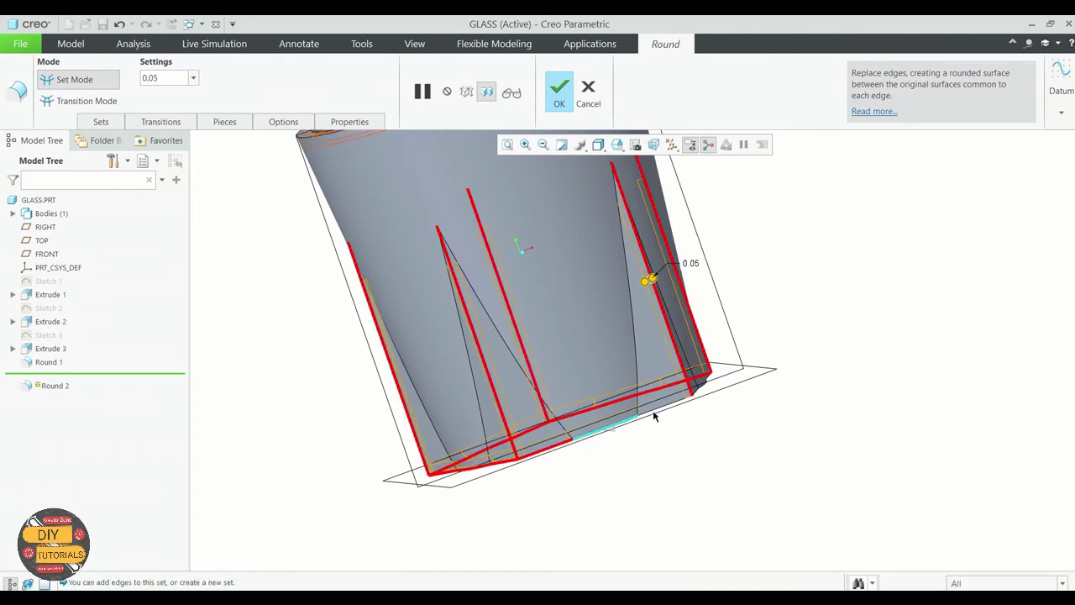
left_click(657, 413, "ctrl")
middle_click_drag(715, 427, 659, 422)
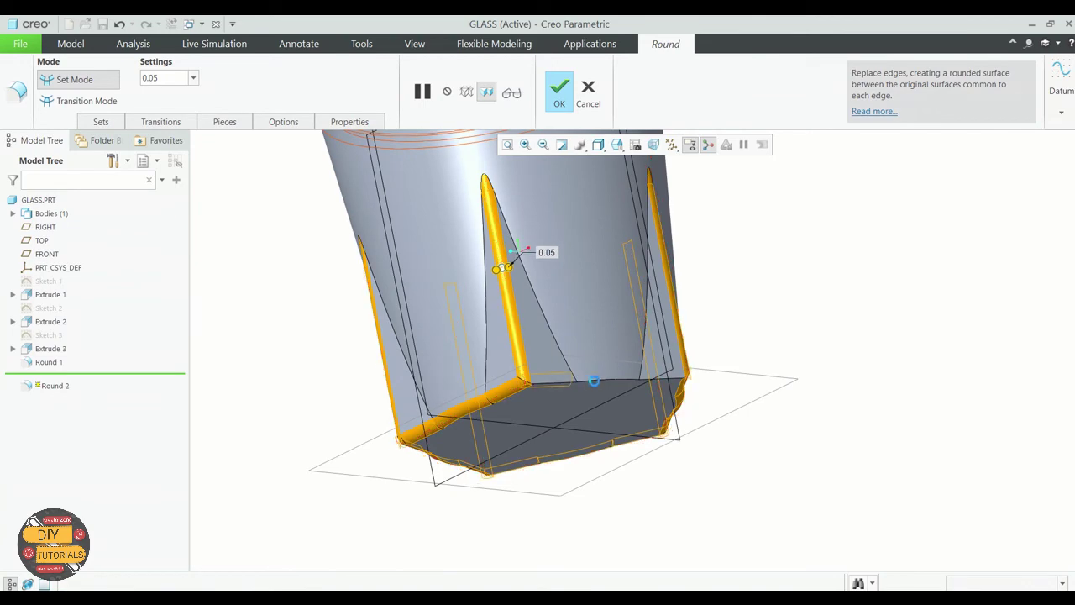
left_click(605, 383, "ctrl")
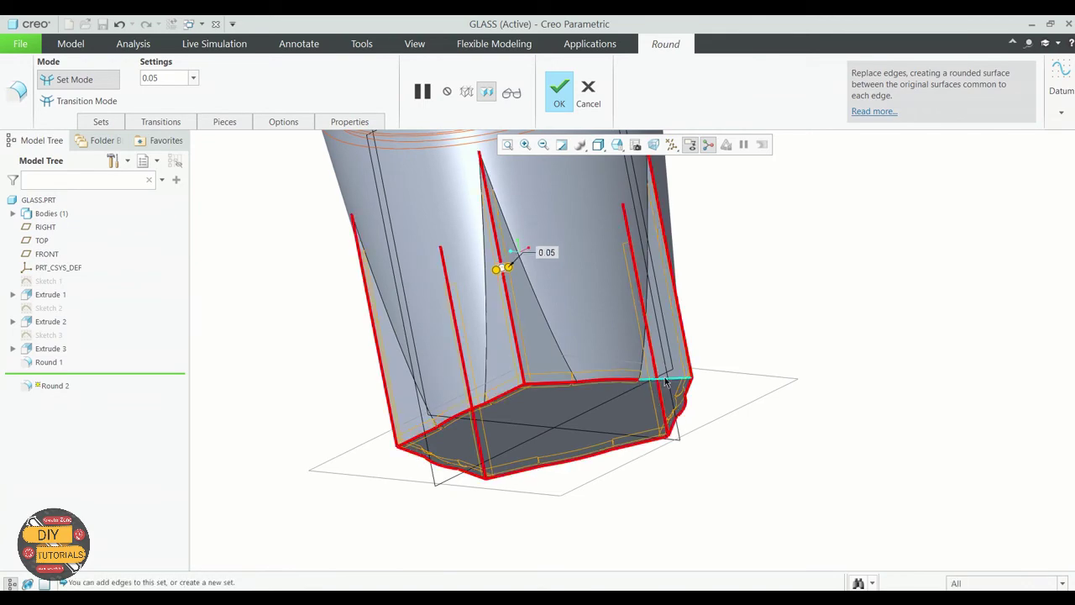
mouse_move(736, 412)
middle_mouse_down()
mouse_move(689, 401)
mouse_move(676, 357)
mouse_move(698, 458)
middle_mouse_up()
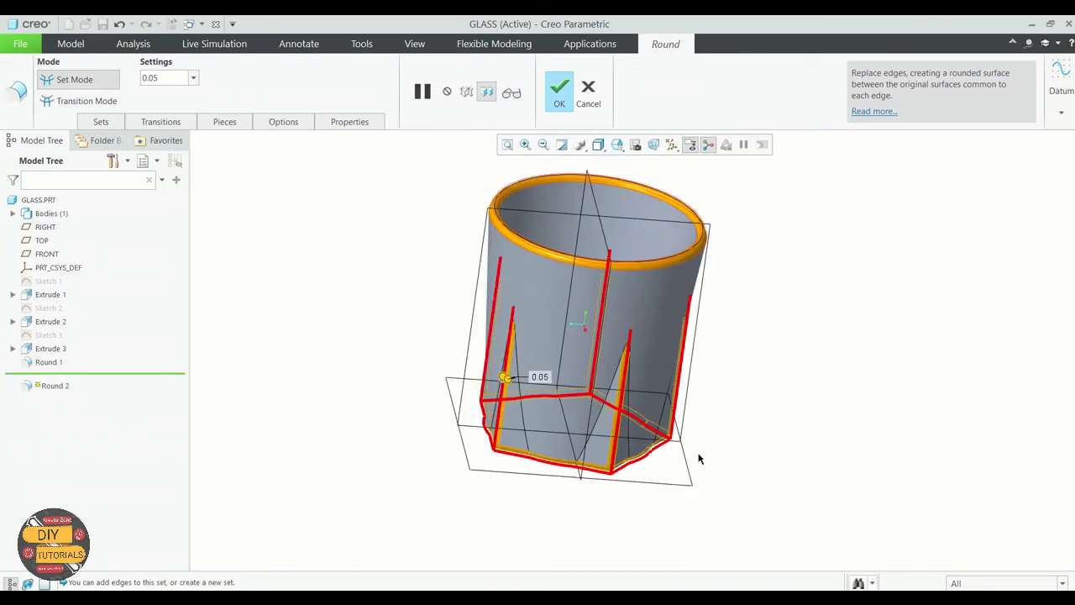
Preview the rounded edges with Verify and finish Round 2
left_click(511, 93)
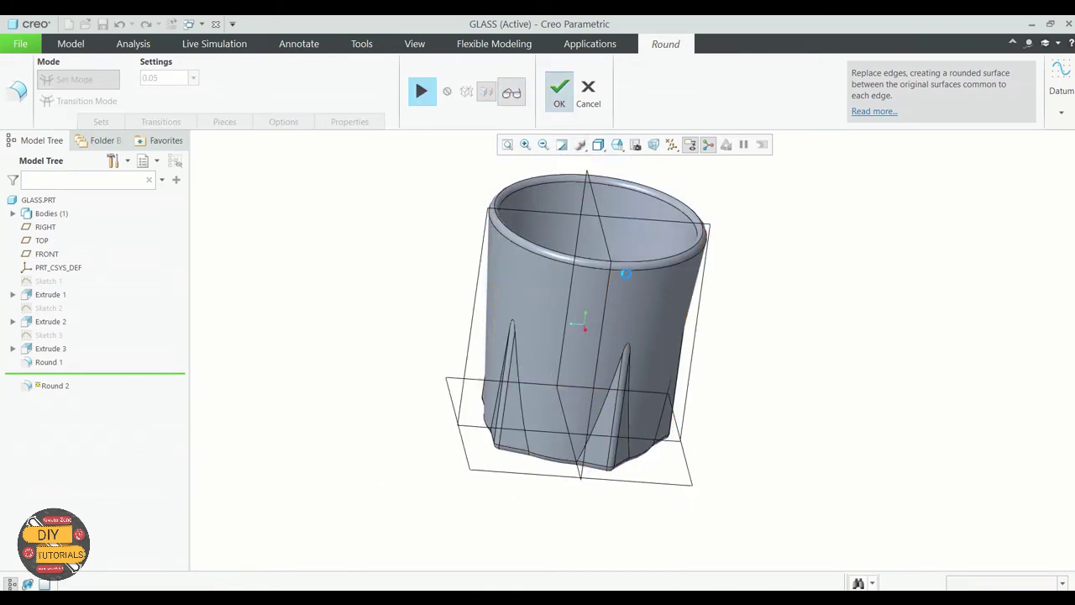
middle_click(627, 273)
mouse_move(768, 357)
middle_mouse_down()
mouse_move(728, 311)
mouse_move(702, 382)
mouse_move(710, 439)
mouse_move(722, 364)
mouse_move(734, 475)
middle_mouse_up()
Hide the datum planes and open the View tab's Appearances gallery showing Glass-Frosted.dmt
left_click(787, 455)
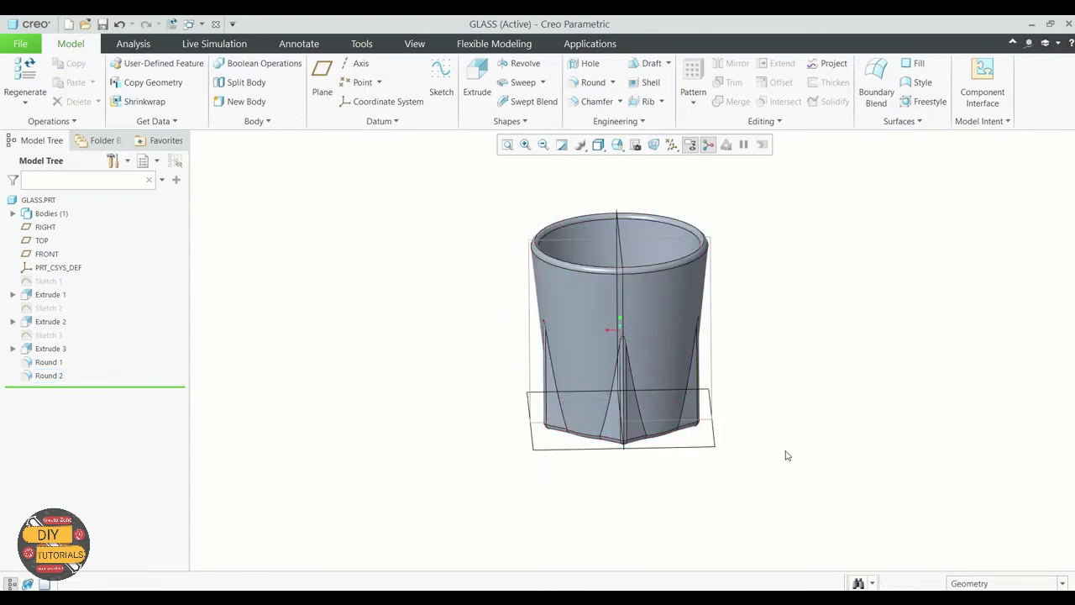
scroll(787, 374, "up", 3)
scroll(783, 373, "down", 4)
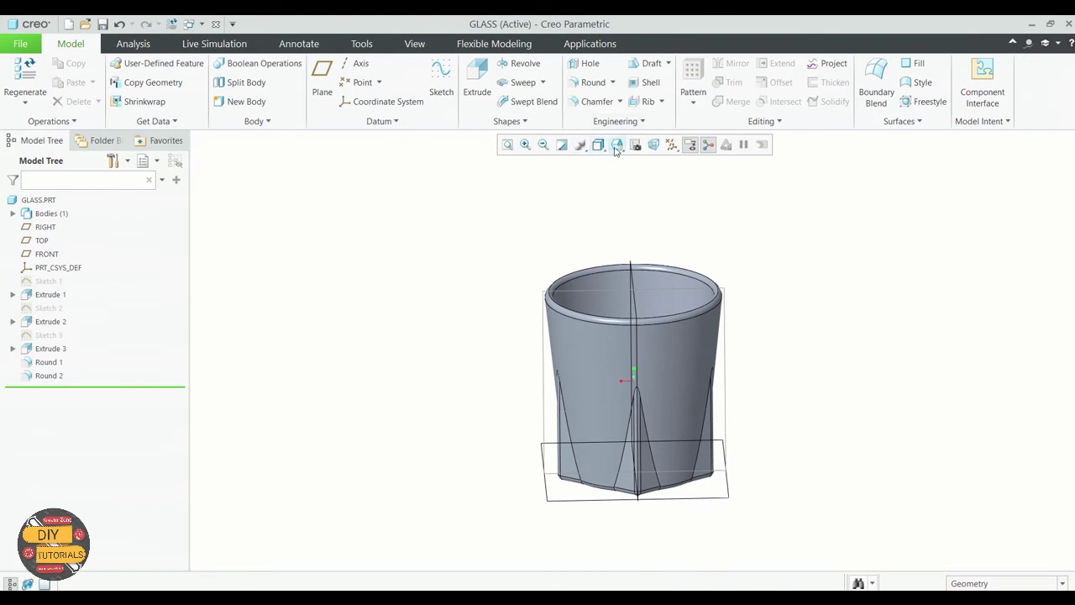
left_click(671, 145)
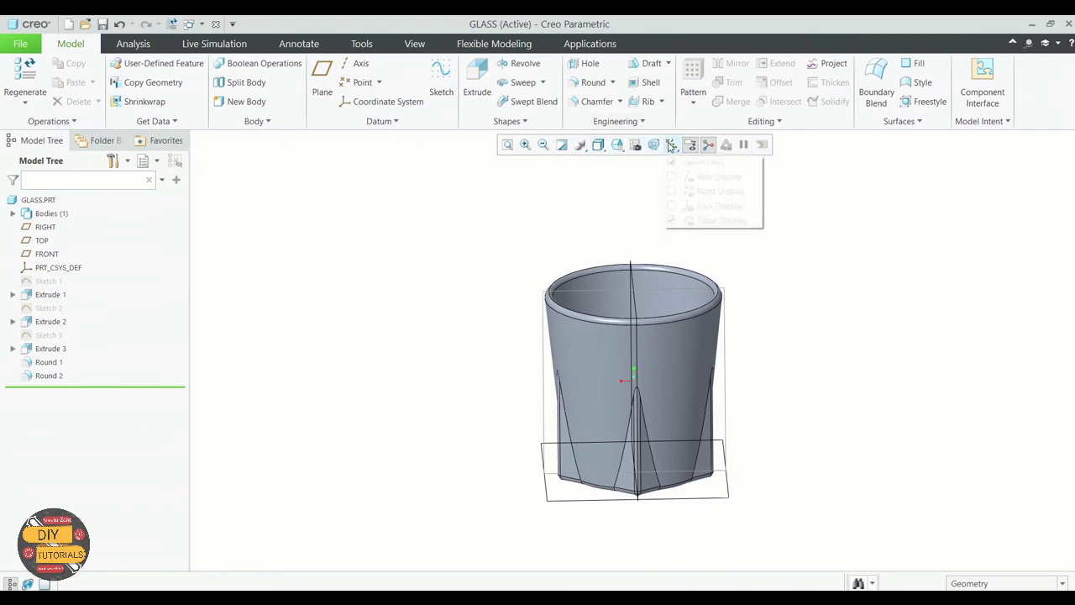
left_click(672, 162)
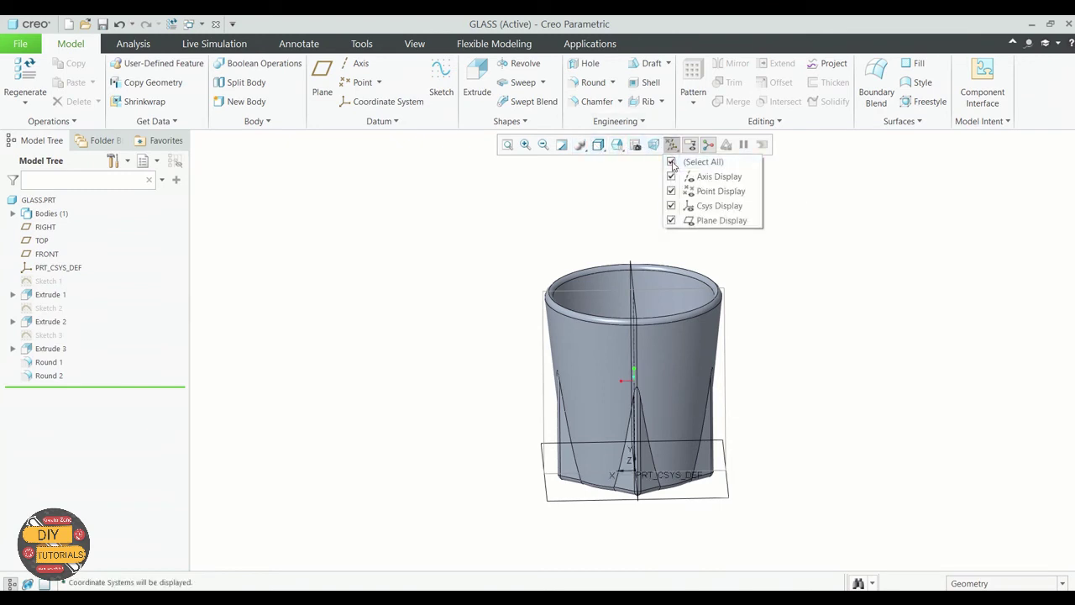
left_click(672, 162)
middle_click_drag(770, 341, 785, 406)
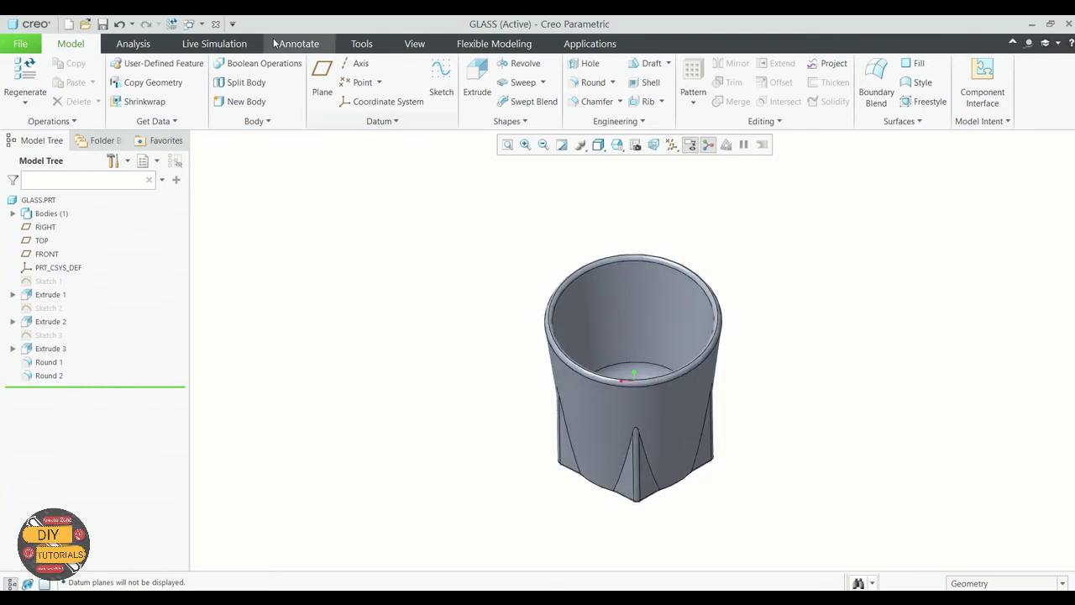
left_click(414, 44)
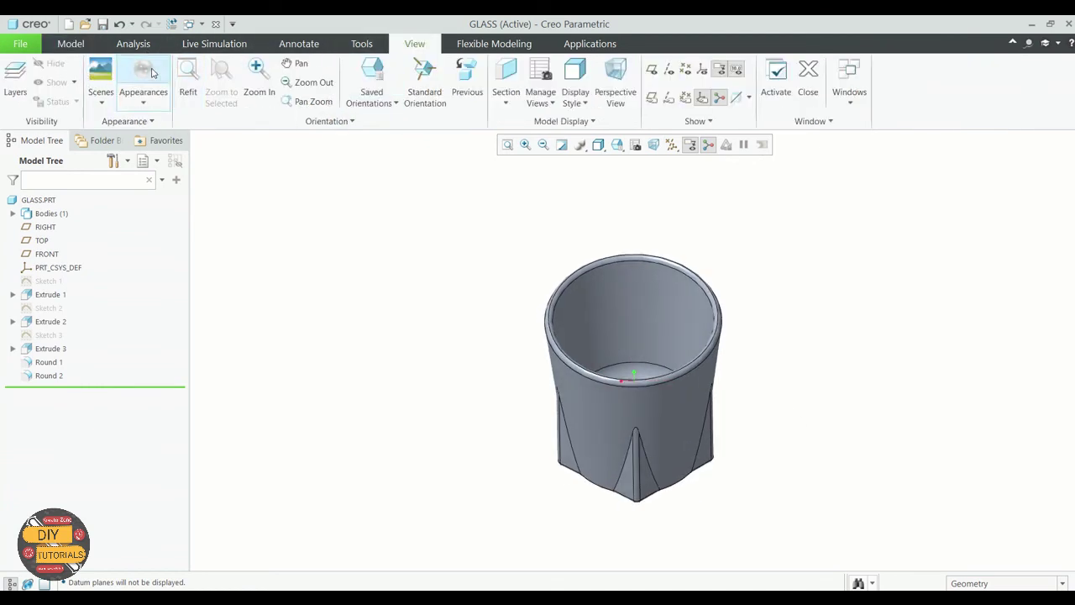
left_click(146, 103)
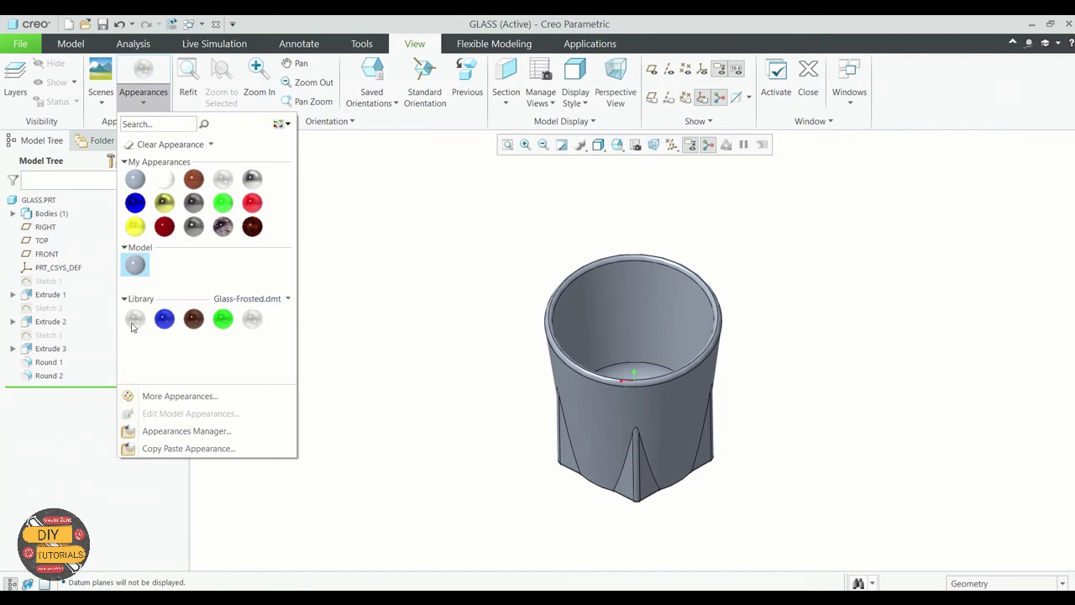
Choose the frosted glass appearance and pick the outer wall, rim and inner wall surfaces
left_click(135, 320)
left_click(613, 399)
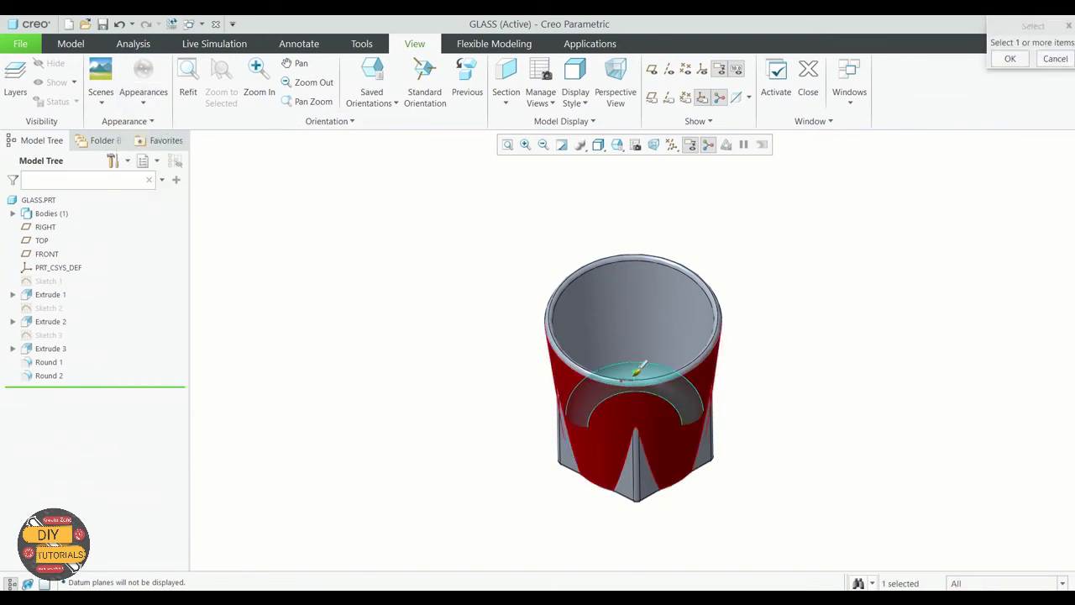
scroll(625, 437, "down", 5)
left_click(696, 403, "ctrl")
scroll(755, 399, "up", 4)
middle_click_drag(852, 390, 830, 441)
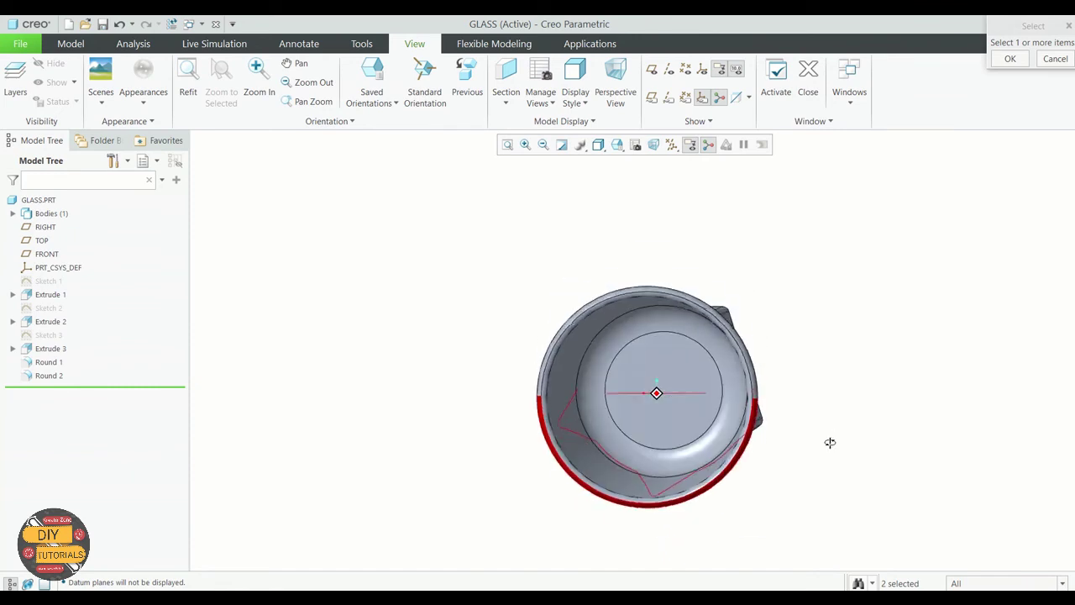
left_click(756, 413, "ctrl")
middle_click_drag(815, 351, 734, 297)
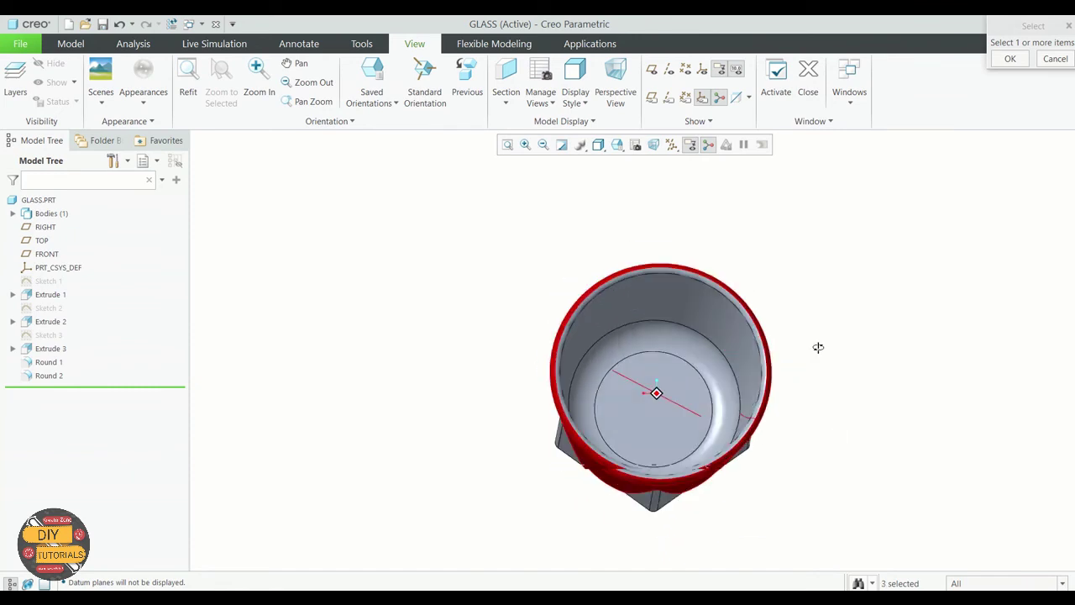
left_click(659, 252, "ctrl")
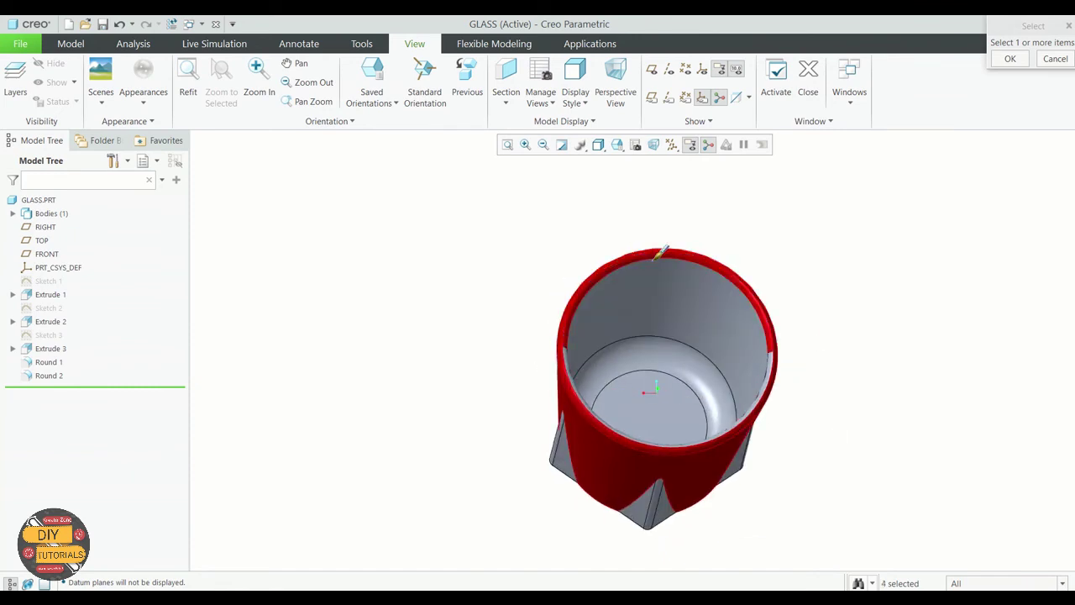
left_click(588, 354, "ctrl")
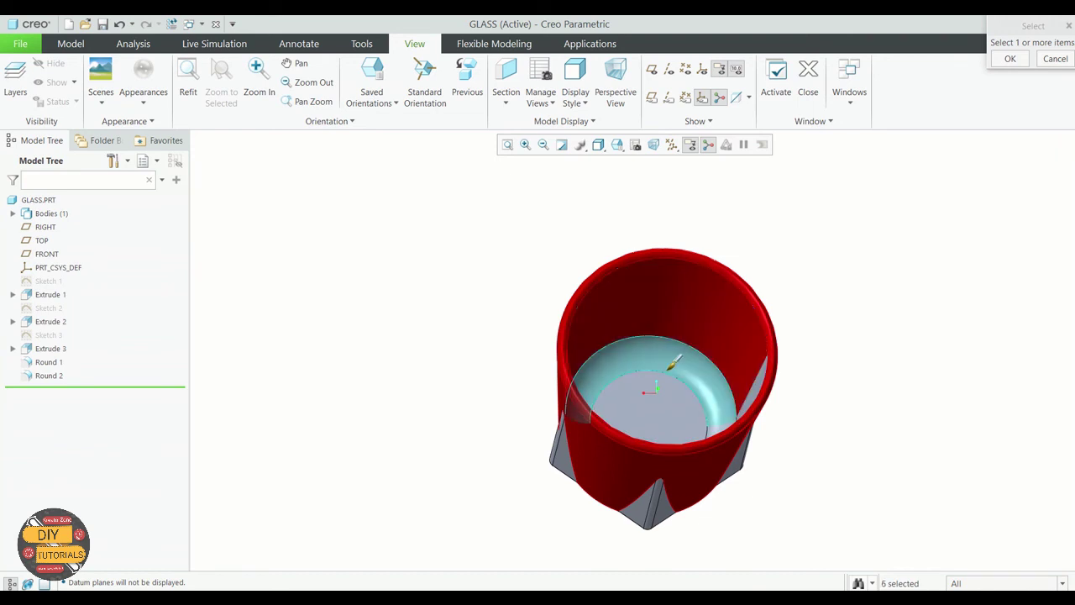
left_click(675, 357, "ctrl")
Add the inner bottom faces and several outer side faces to the selection
middle_click_drag(850, 394, 837, 425)
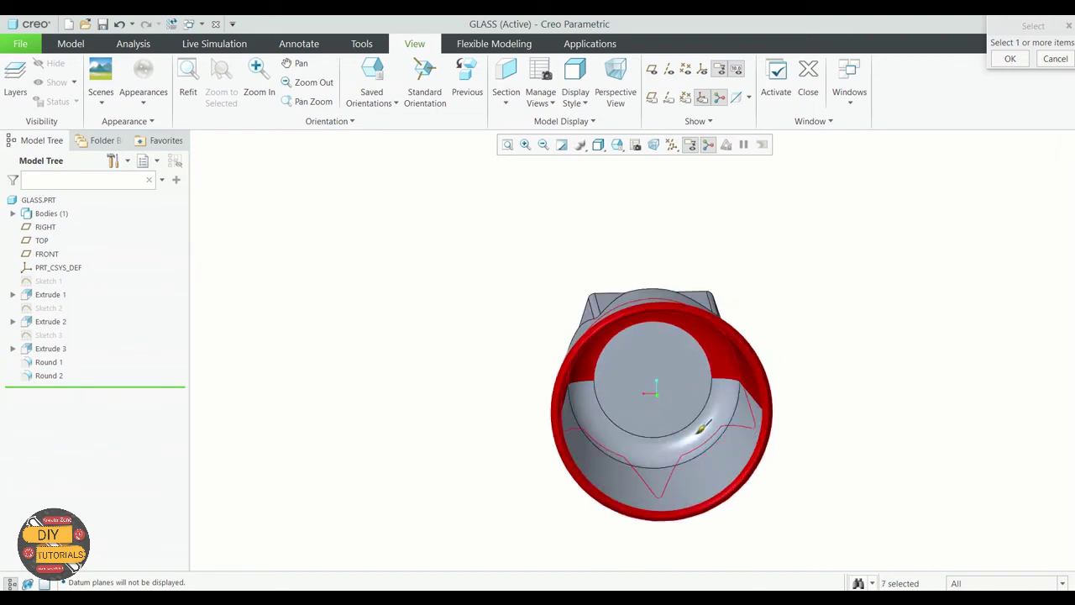
left_click(699, 430, "ctrl")
left_click(678, 403, "ctrl")
mouse_move(845, 412)
middle_mouse_down()
mouse_move(801, 324)
mouse_move(735, 425)
mouse_move(856, 422)
mouse_move(832, 446)
mouse_move(621, 447)
middle_mouse_up()
left_click(696, 363, "ctrl")
left_click(695, 364, "ctrl")
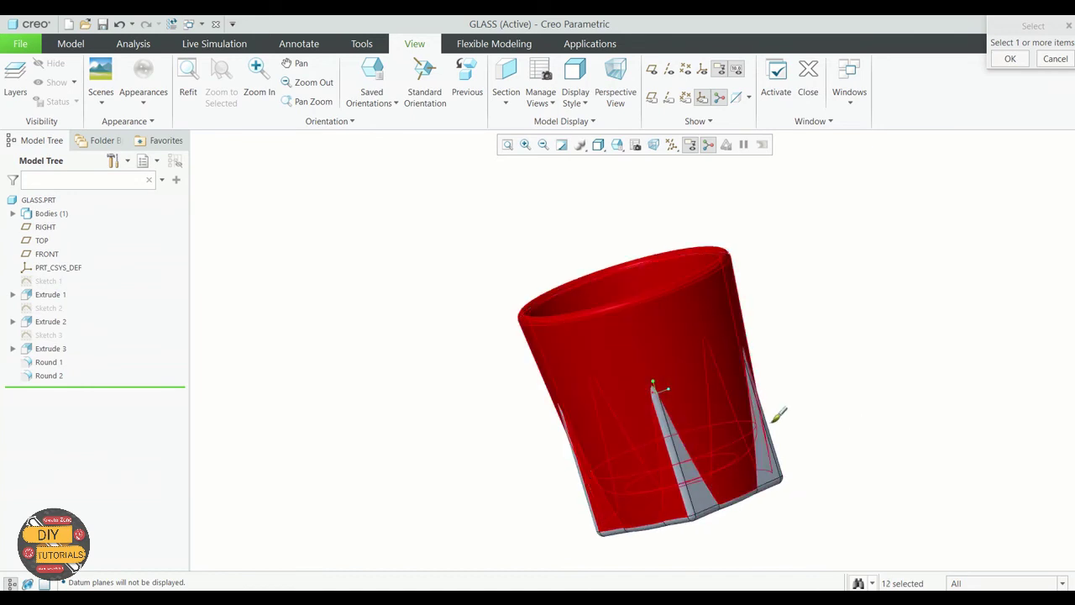
mouse_move(775, 412)
middle_mouse_down()
mouse_move(797, 391)
mouse_move(810, 410)
mouse_move(852, 403)
middle_mouse_up()
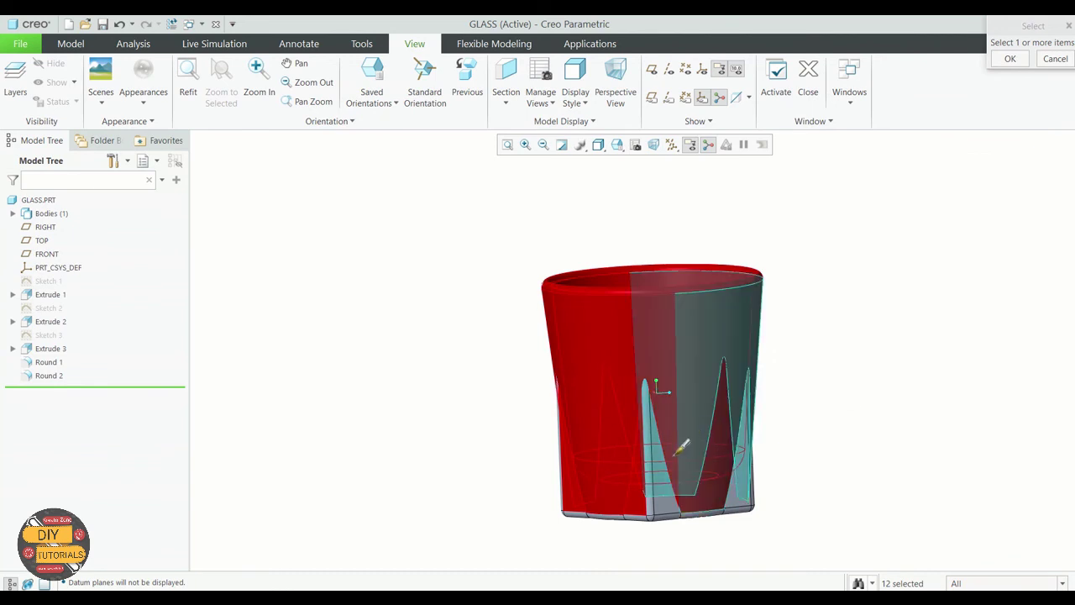
left_click(656, 434, "ctrl")
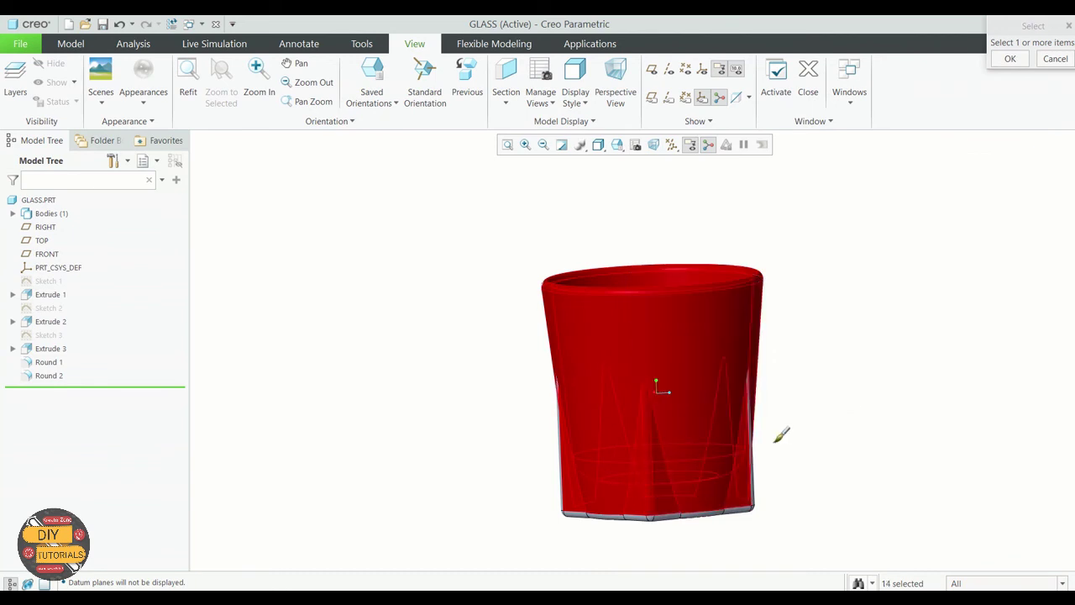
mouse_move(779, 434)
middle_mouse_down()
mouse_move(699, 451)
mouse_move(792, 461)
mouse_move(699, 420)
middle_mouse_up()
left_click(708, 451, "ctrl")
Add the glass's bottom face and nearby faces, correcting a mis-picked bottom face
left_click(687, 438, "ctrl")
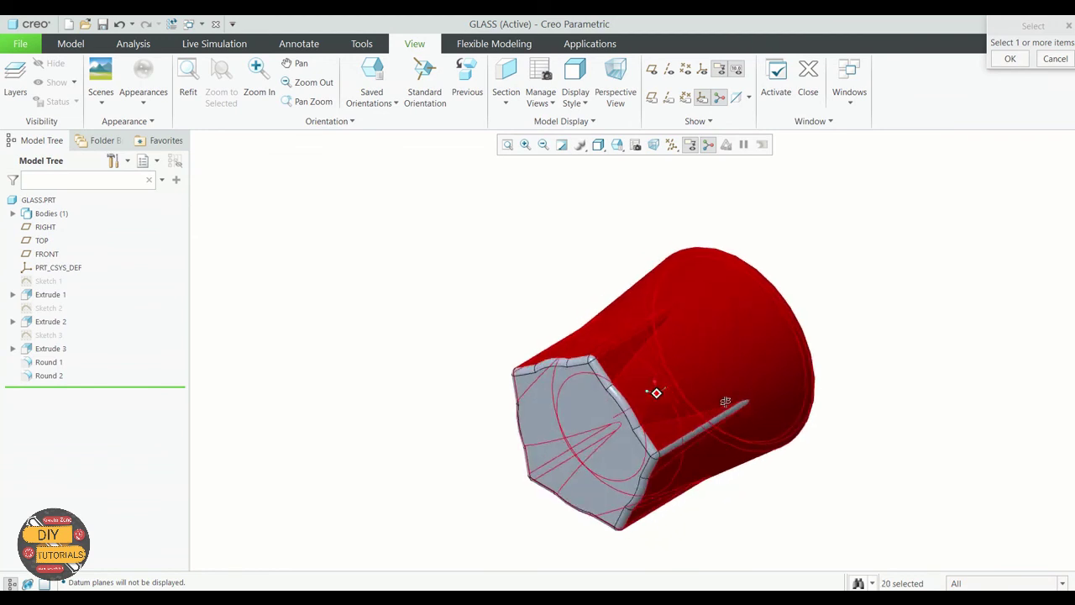
mouse_move(854, 470)
middle_mouse_down()
mouse_move(823, 429)
mouse_move(840, 377)
mouse_move(864, 345)
mouse_move(916, 366)
mouse_move(808, 356)
mouse_move(815, 378)
middle_mouse_up()
left_click(698, 351, "ctrl")
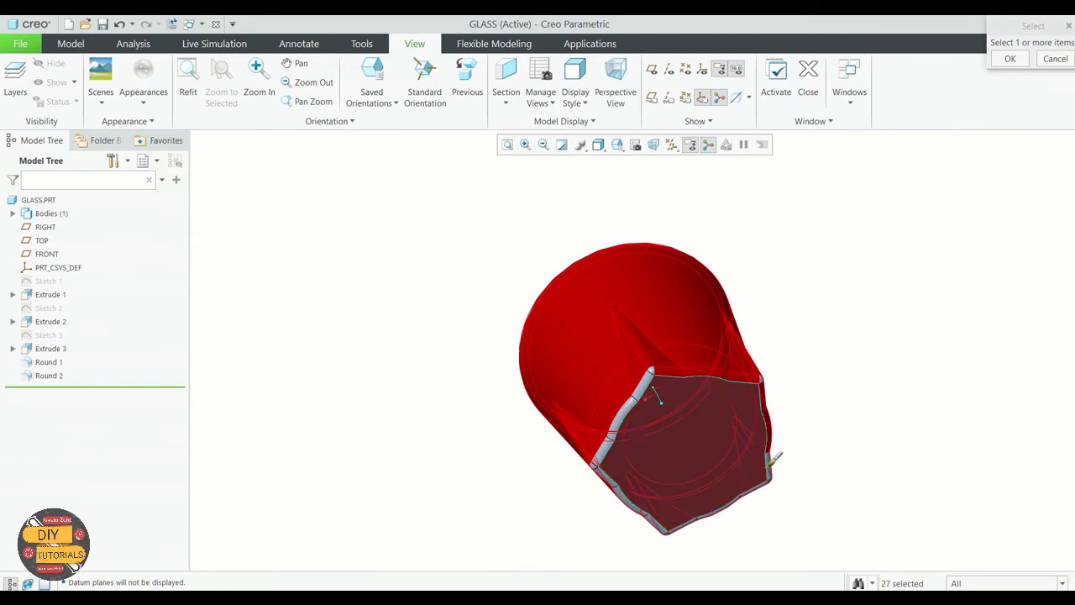
left_click(766, 460, "ctrl")
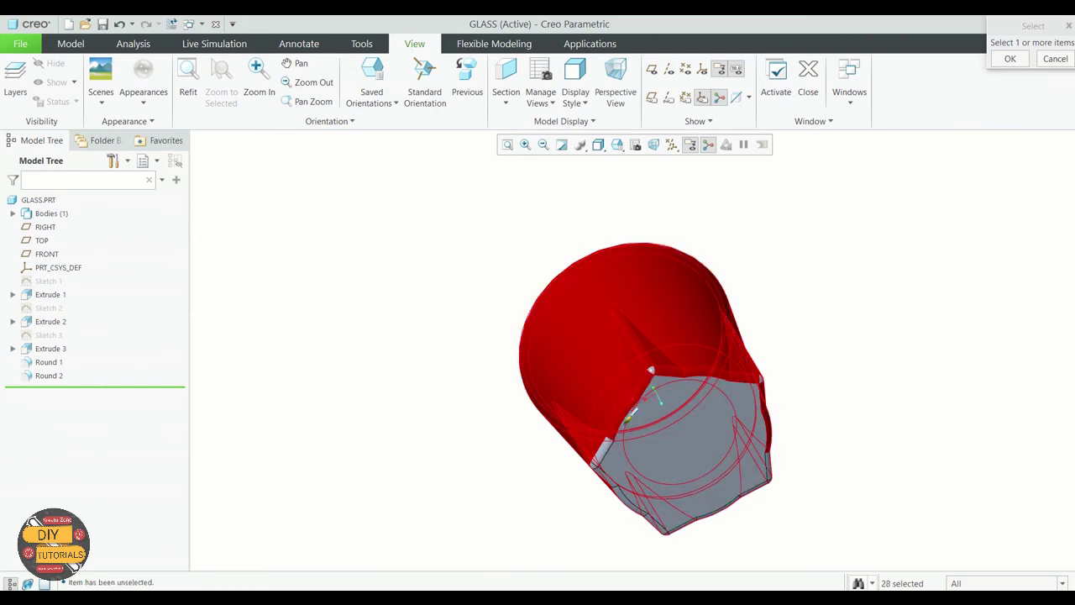
left_click(636, 438, "ctrl")
middle_click_drag(842, 413, 816, 408)
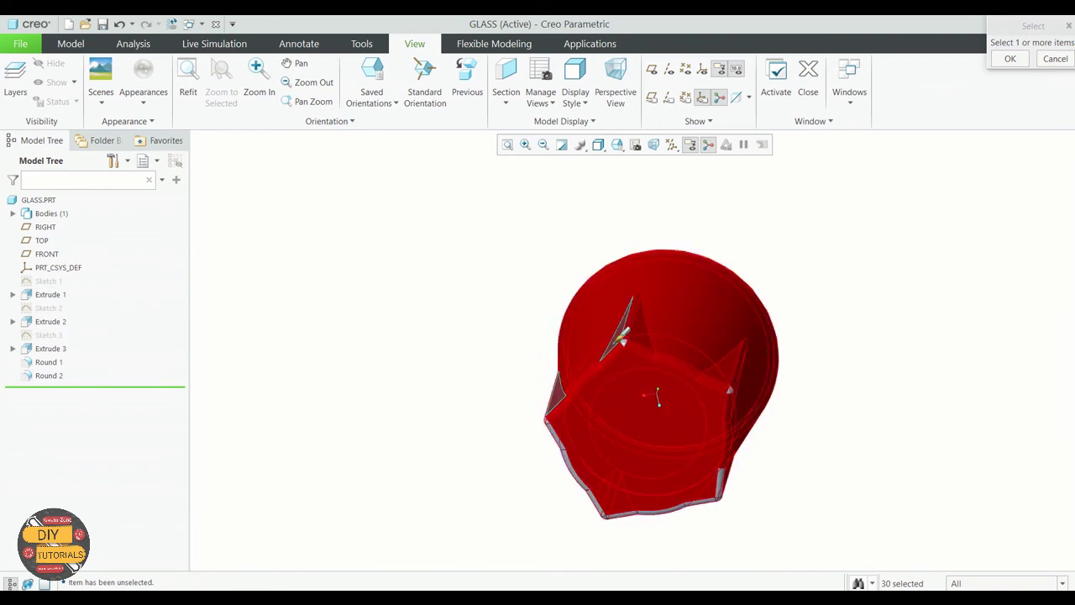
left_click(623, 341, "ctrl")
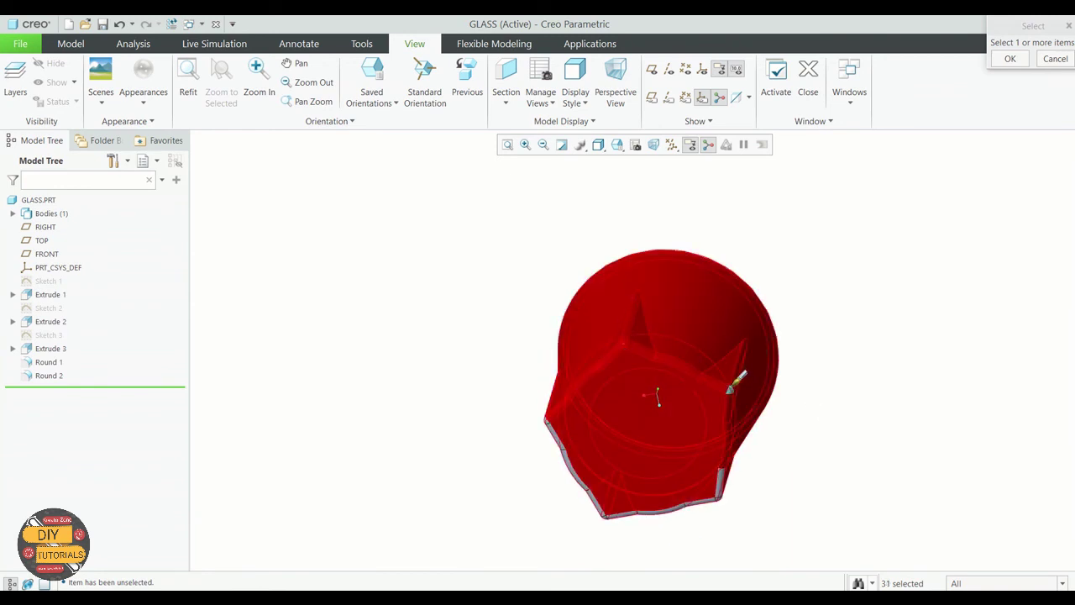
Add the remaining rounded edge faces and apply frosted glass to all 42 surfaces
middle_click_drag(846, 400, 811, 350)
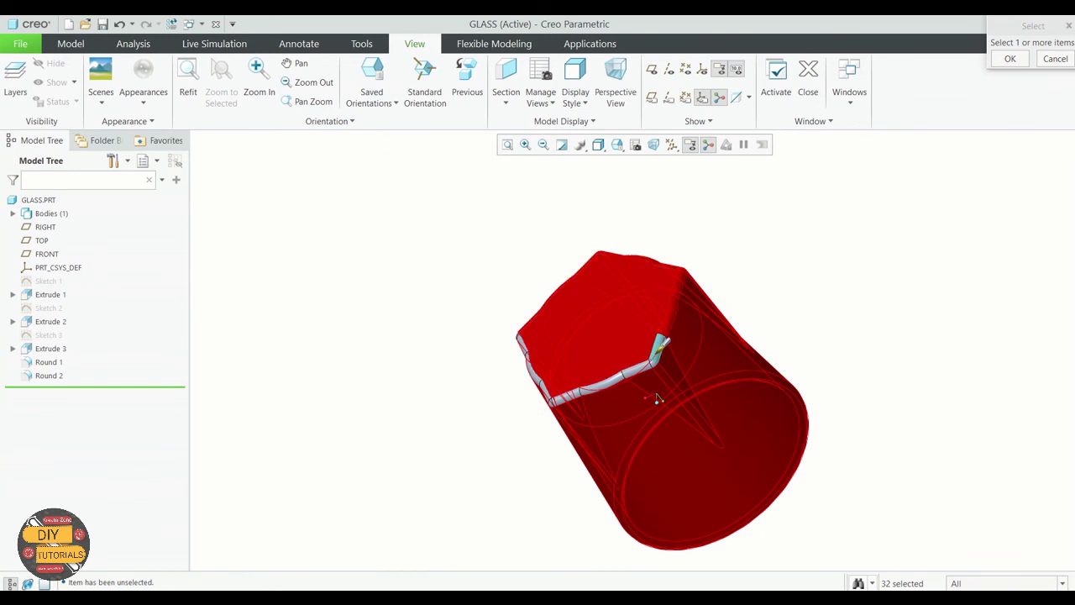
left_click(660, 363, "ctrl")
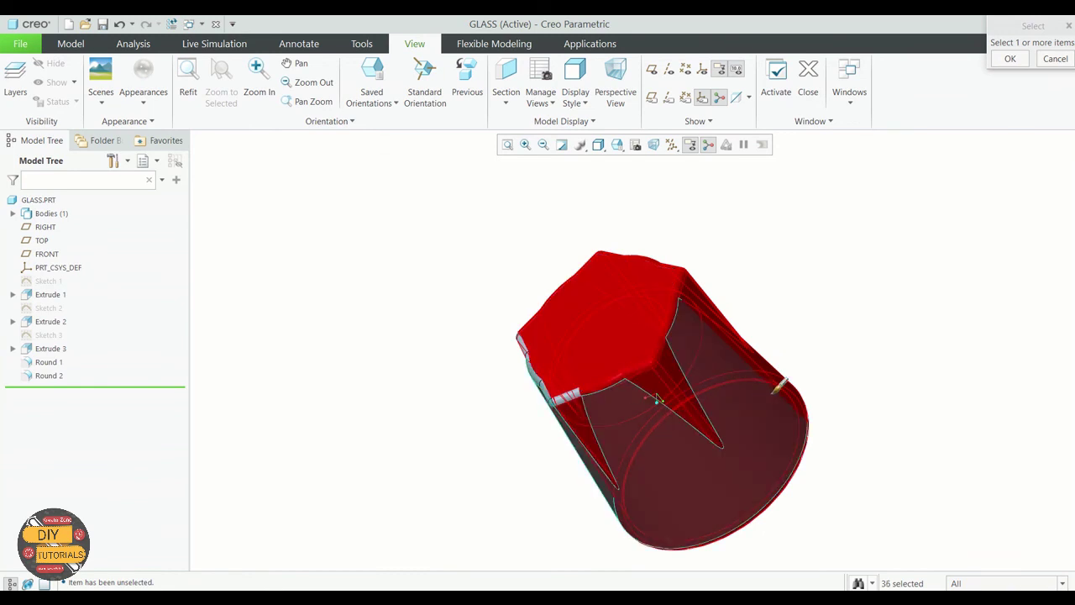
middle_click_drag(658, 399, 852, 377)
left_click(735, 356, "ctrl")
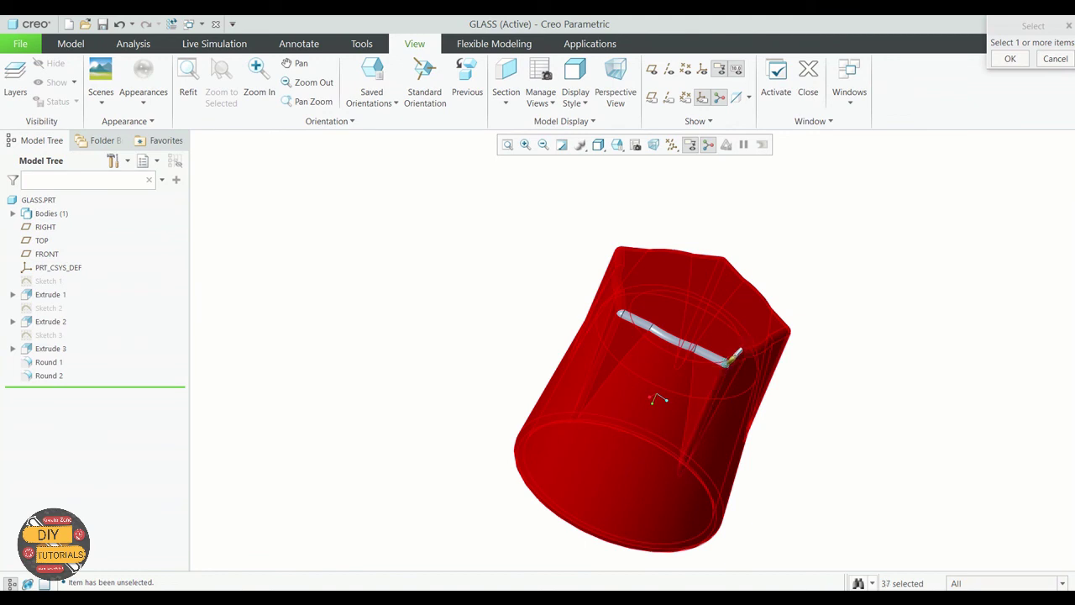
left_click(689, 336, "ctrl")
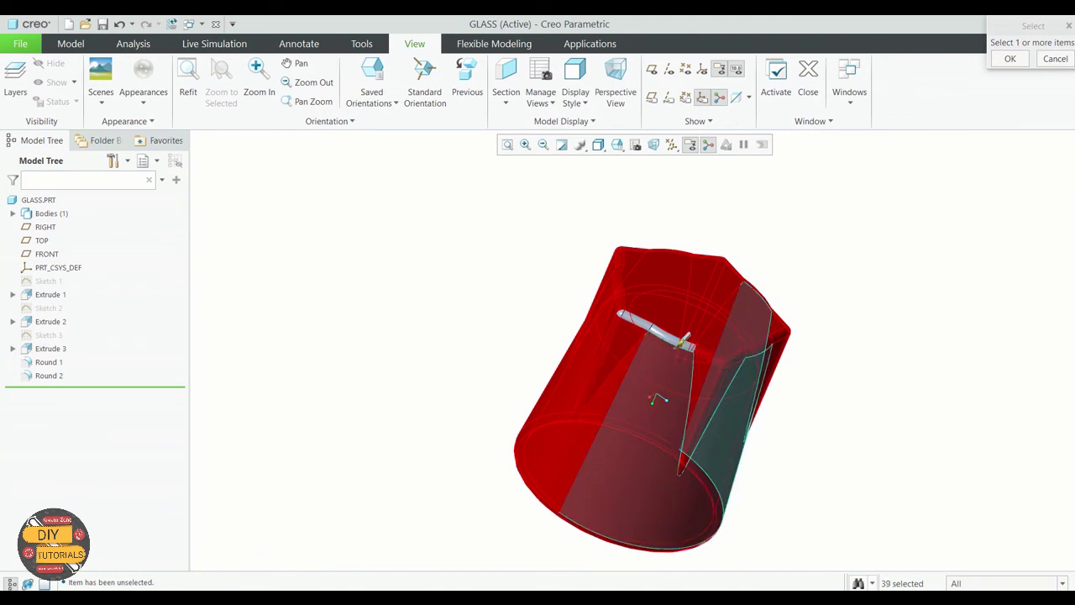
left_click(654, 318, "ctrl")
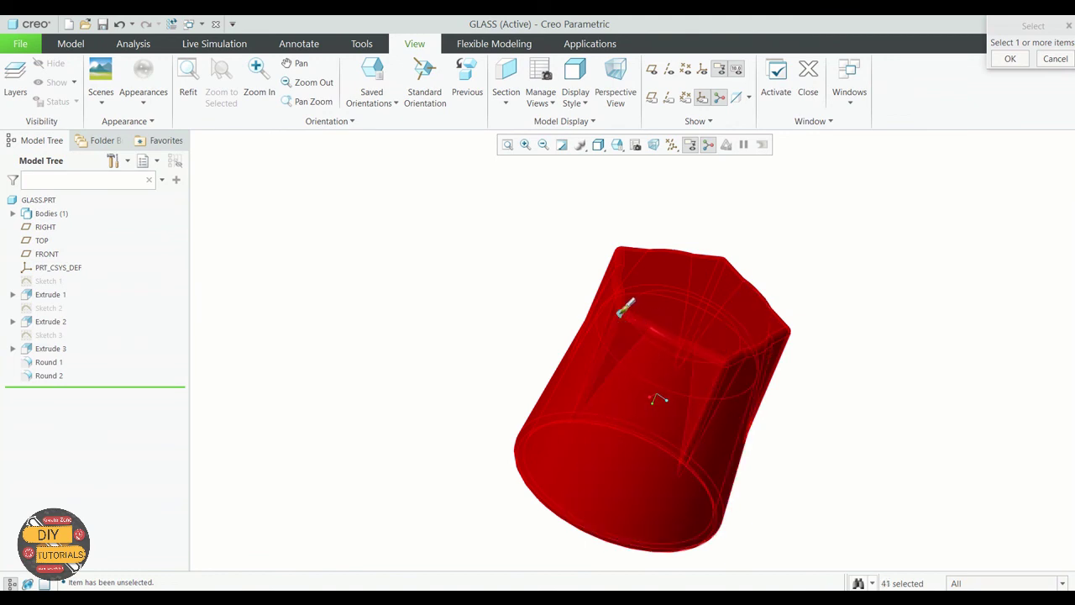
left_click(626, 307, "ctrl")
mouse_move(626, 307)
middle_mouse_down()
mouse_move(787, 532)
mouse_move(813, 477)
mouse_move(902, 451)
mouse_move(813, 357)
middle_mouse_up()
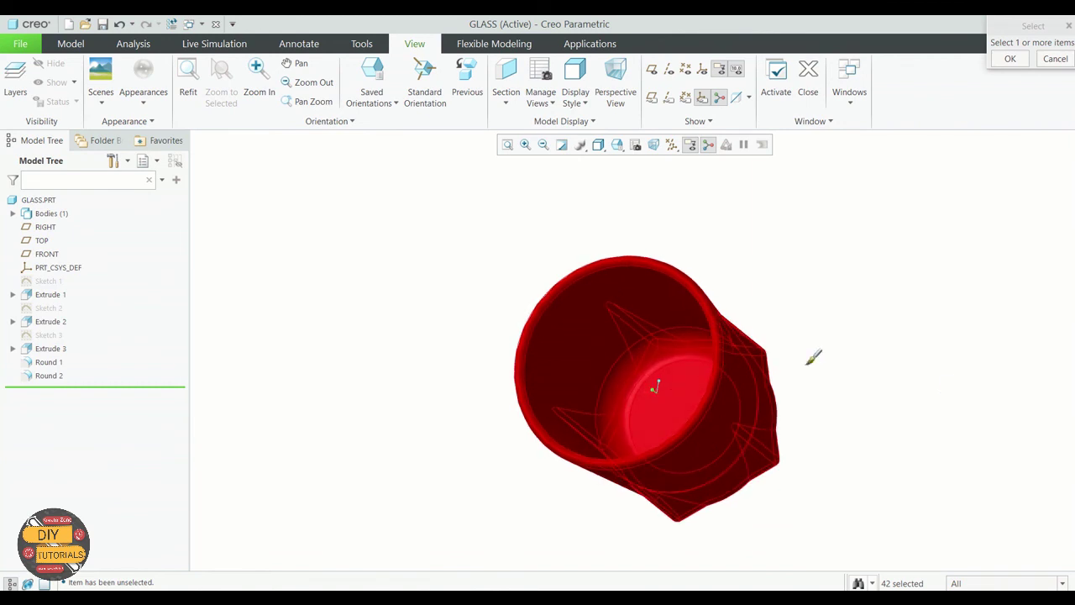
left_click(1010, 59)
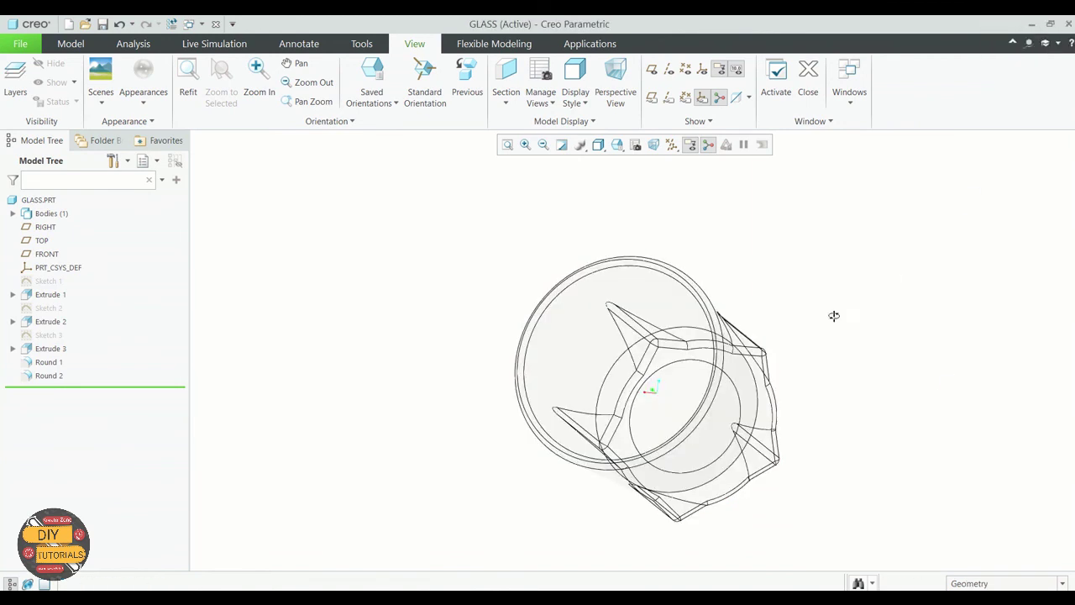
Switch the display style to Shading With Reflections and reposition the glass in view
mouse_move(834, 315)
middle_mouse_down()
mouse_move(845, 252)
mouse_move(866, 276)
middle_mouse_up()
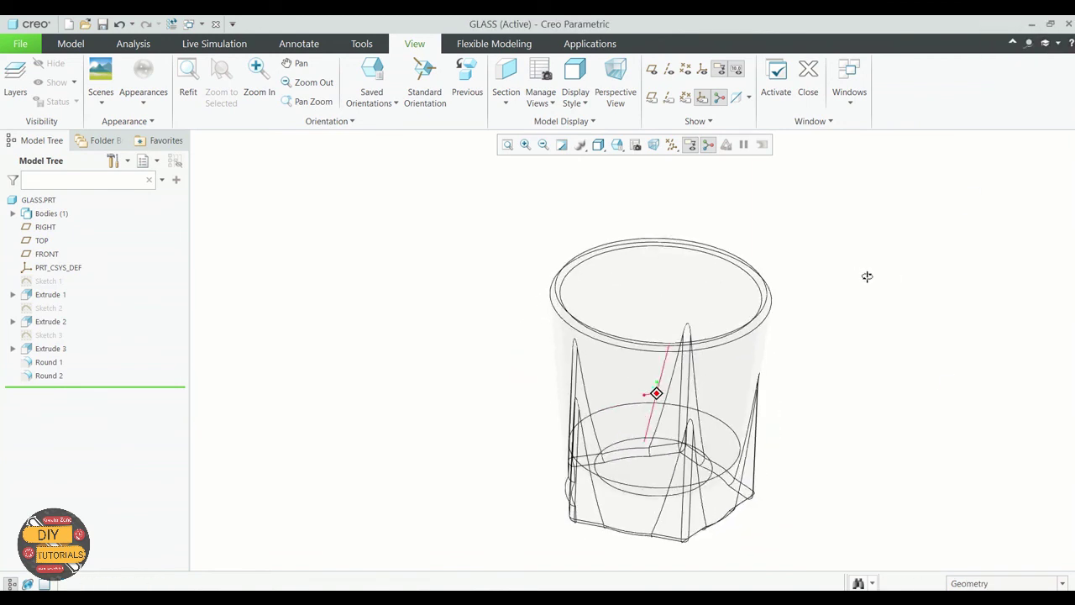
left_click(617, 145)
left_click(622, 167)
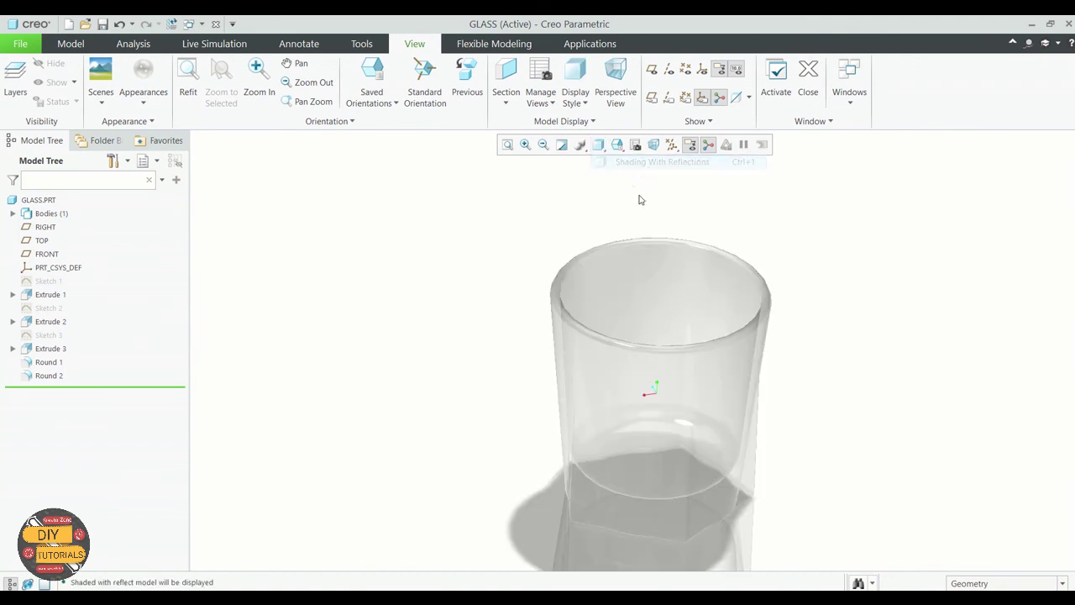
middle_click_drag(441, 353, 683, 498, "shift")
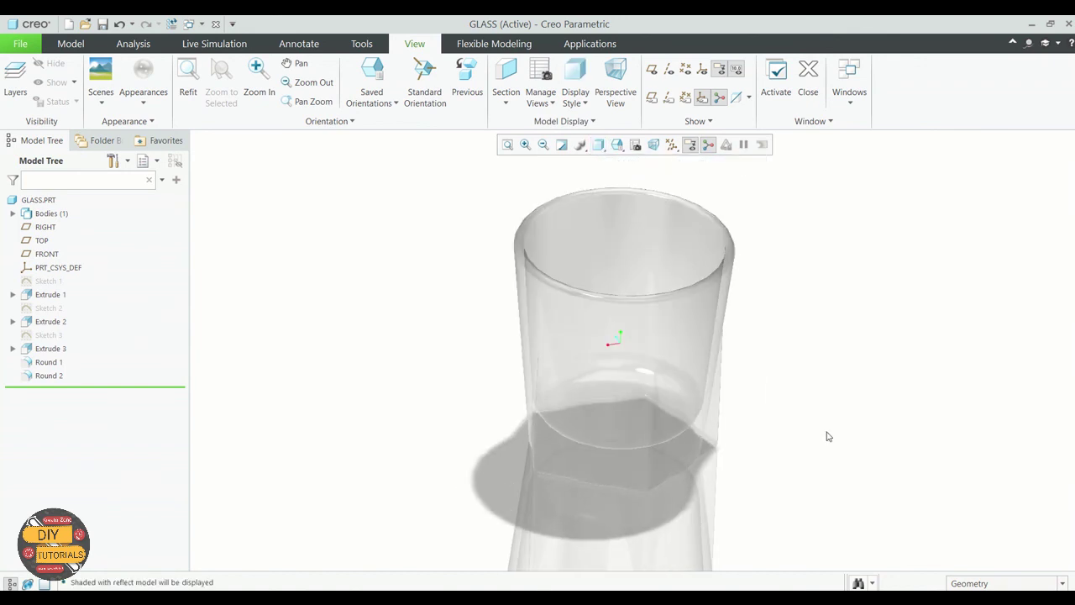